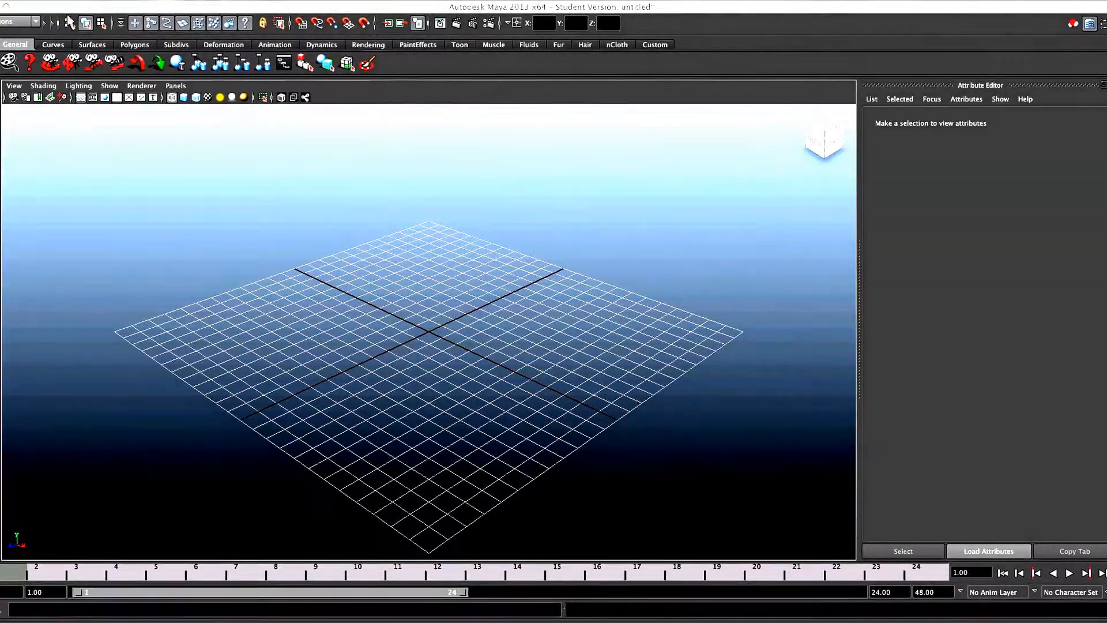
Create a new project named Solar_System with its location set to the Desktop and the default folder names.
left_click(58, 3)
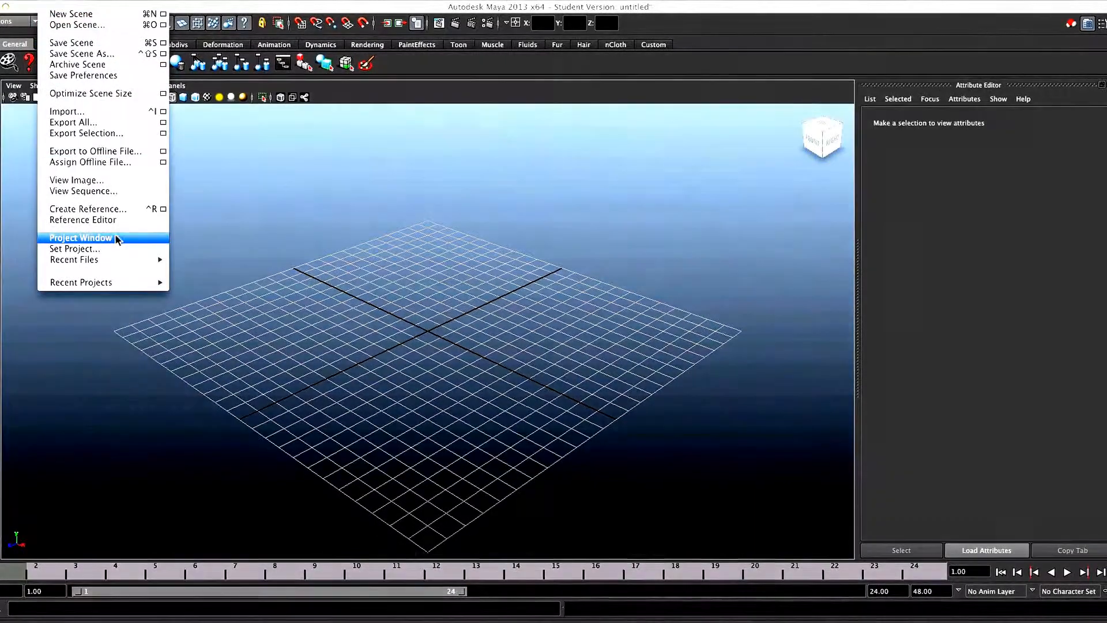
left_click(116, 237)
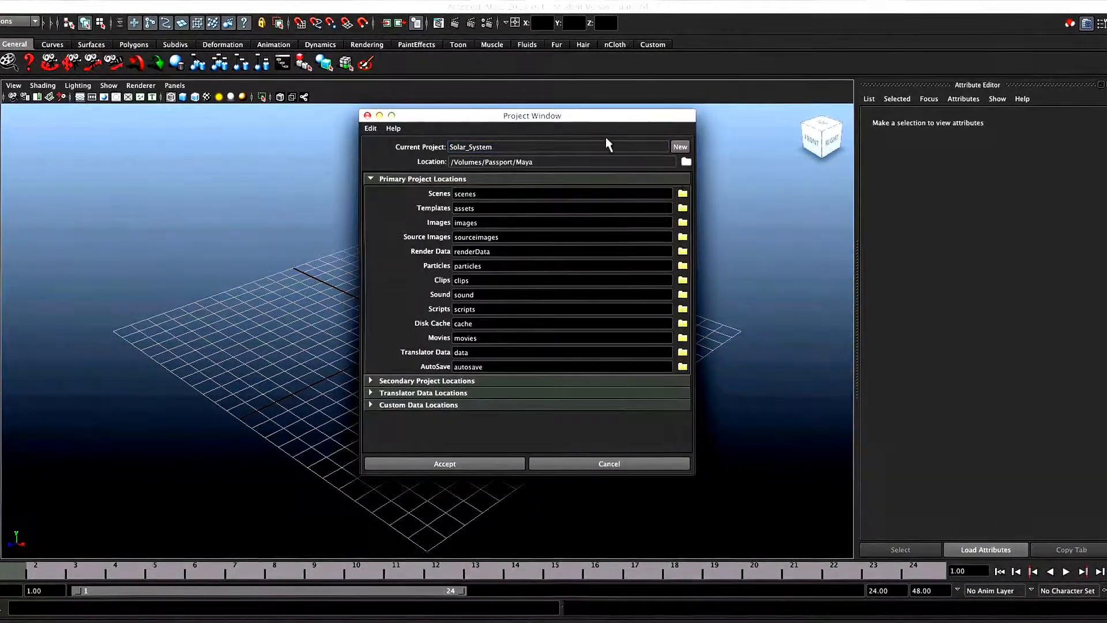
left_click(680, 146)
left_click_drag(517, 143, 421, 145)
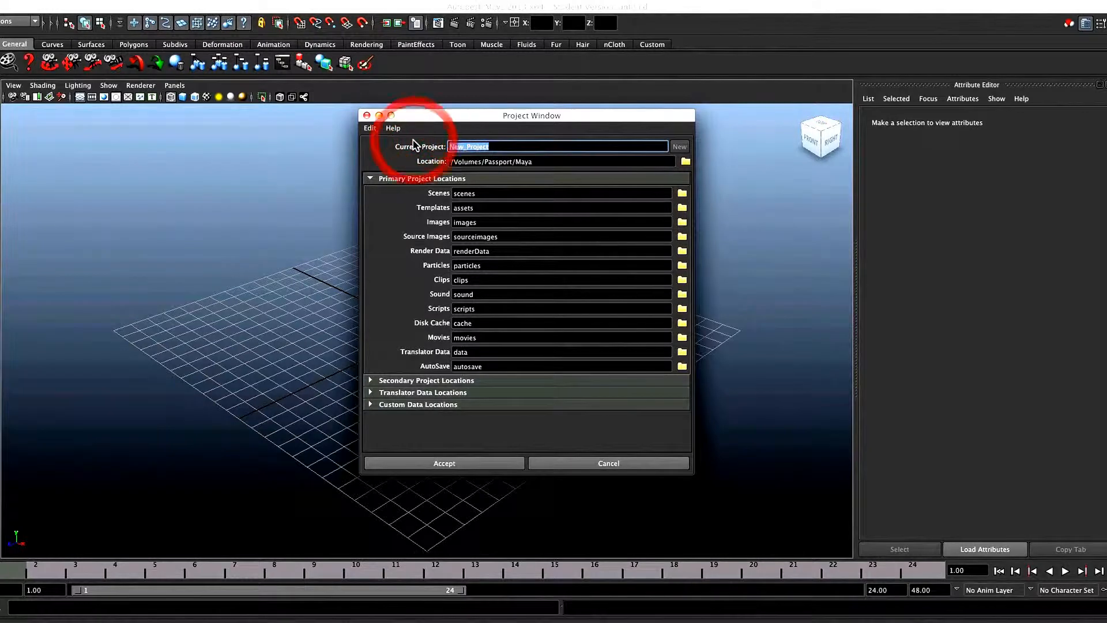
type("Solar_System")
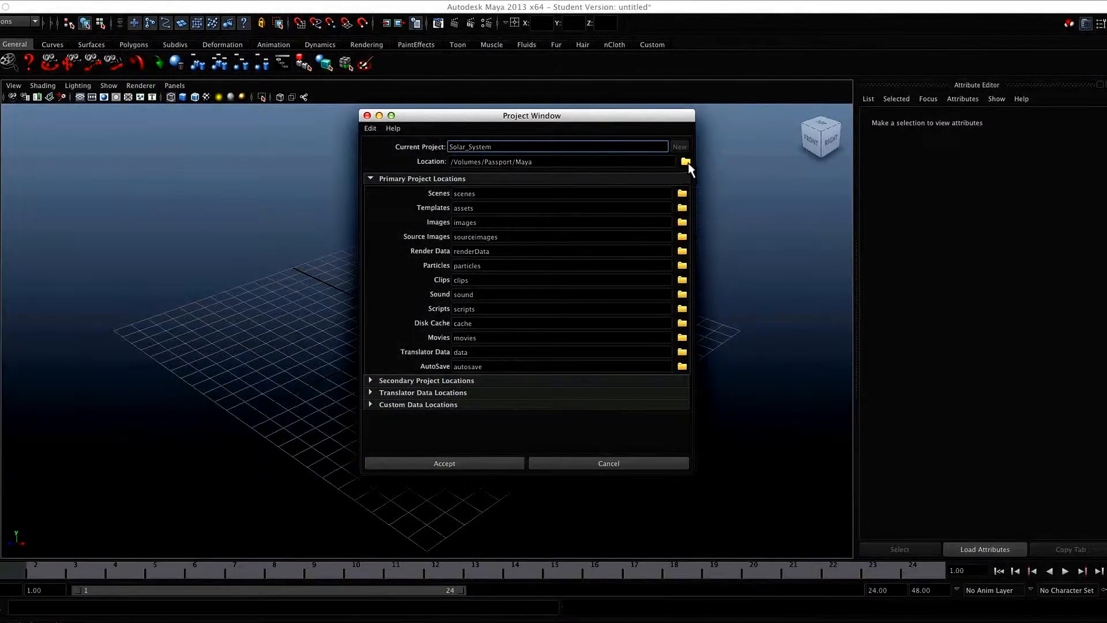
left_click(686, 162)
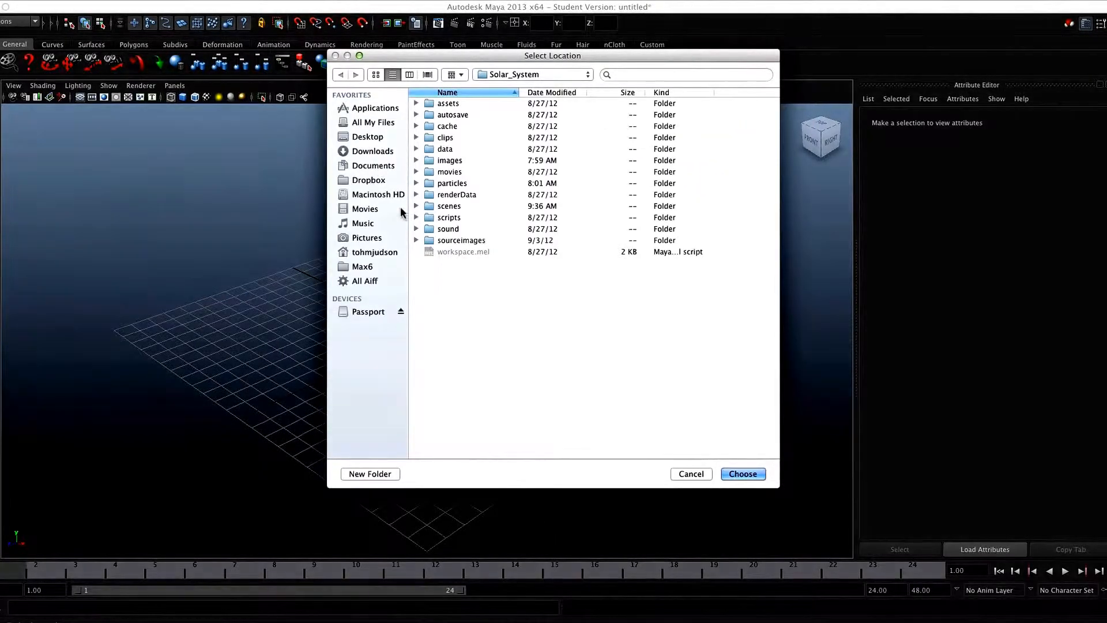
left_click(367, 137)
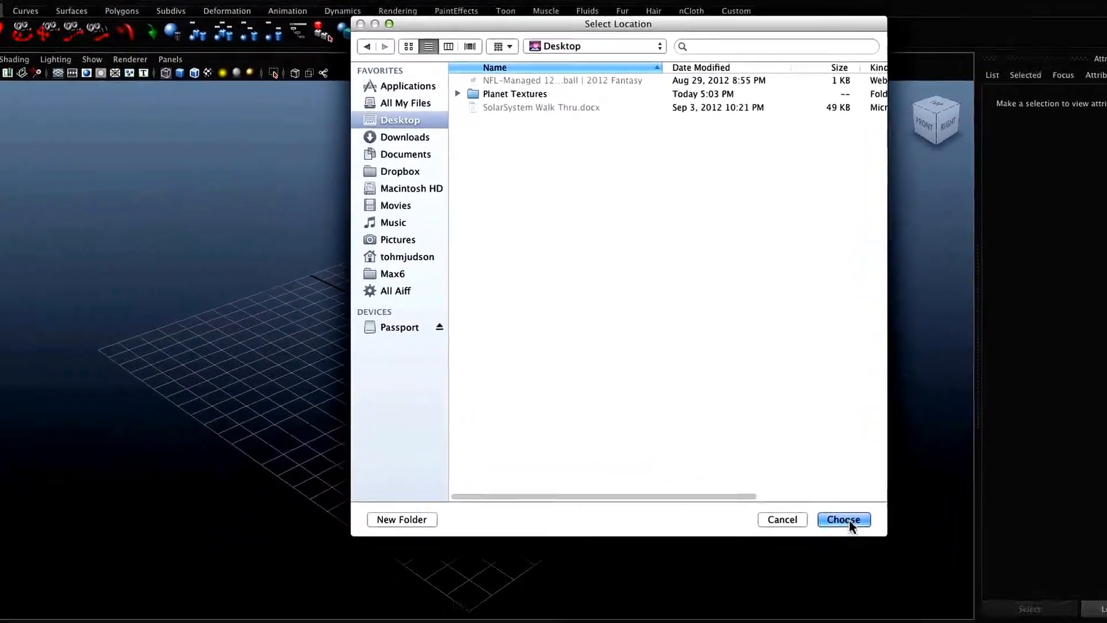
left_click(850, 520)
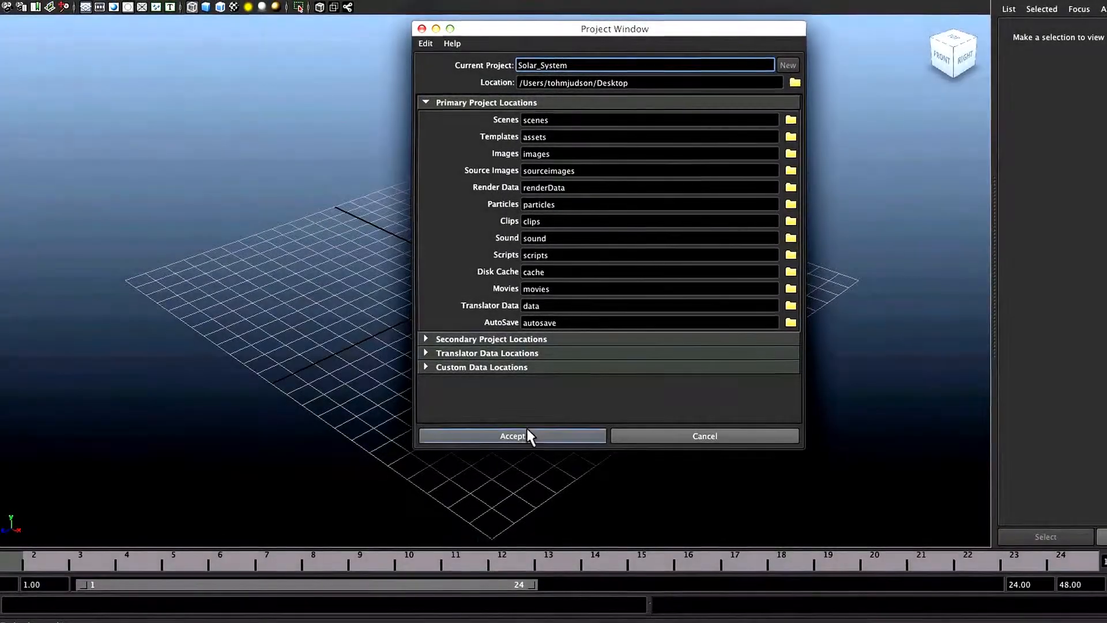
left_click(526, 436)
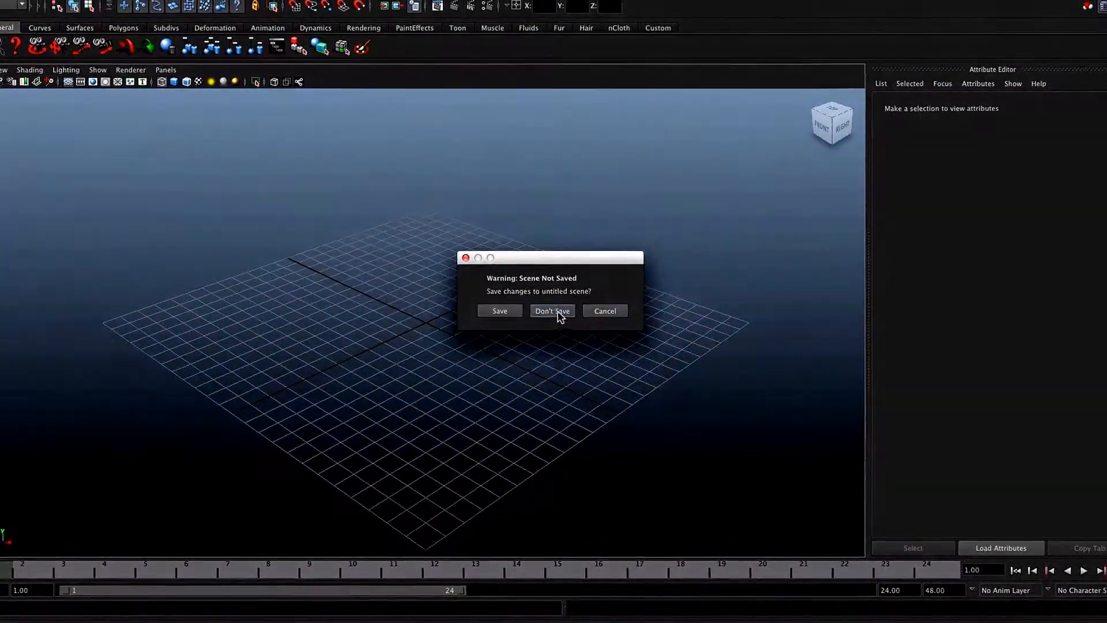
Discard the untitled scene's changes and save the new scene as System_Start in Maya ASCII format in the project's scenes folder.
left_click(579, 297)
left_click(36, 0)
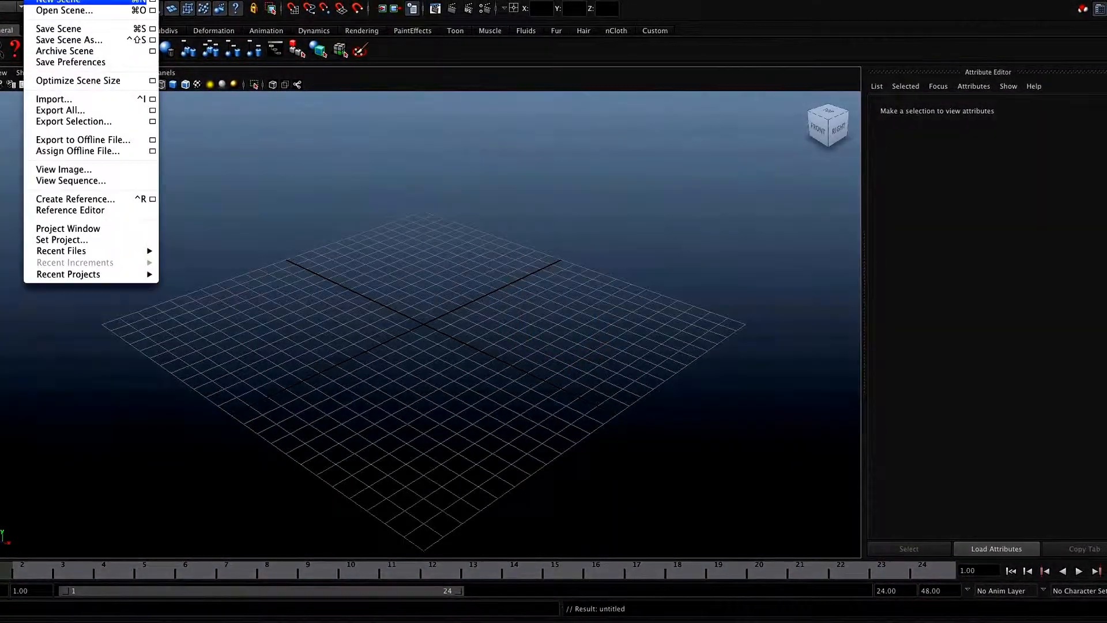
left_click(57, 40)
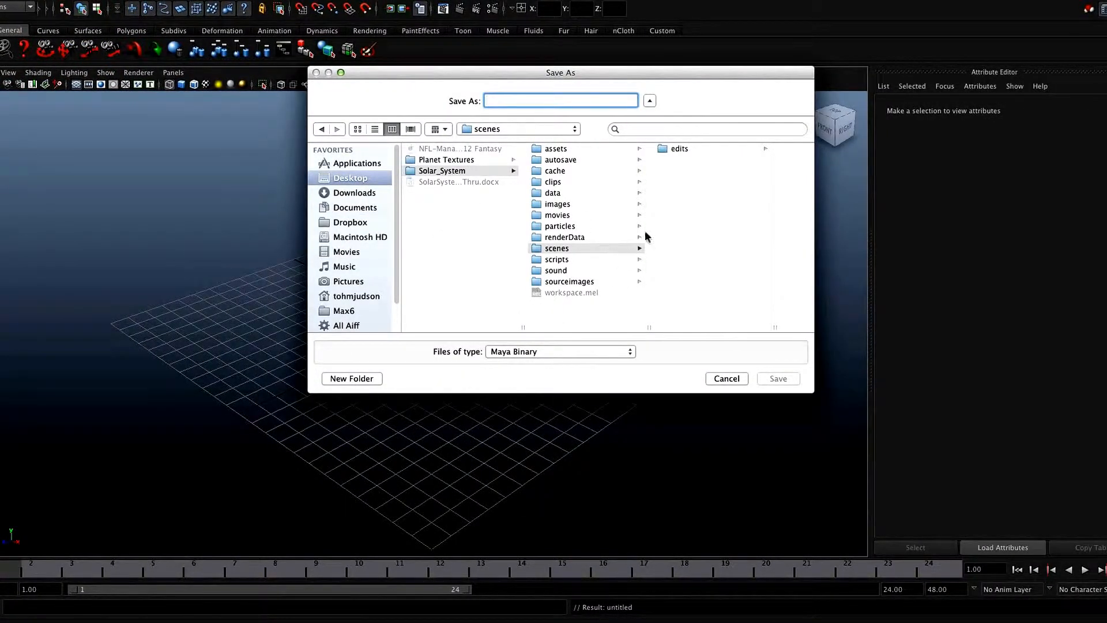
left_click(596, 351)
left_click(596, 341)
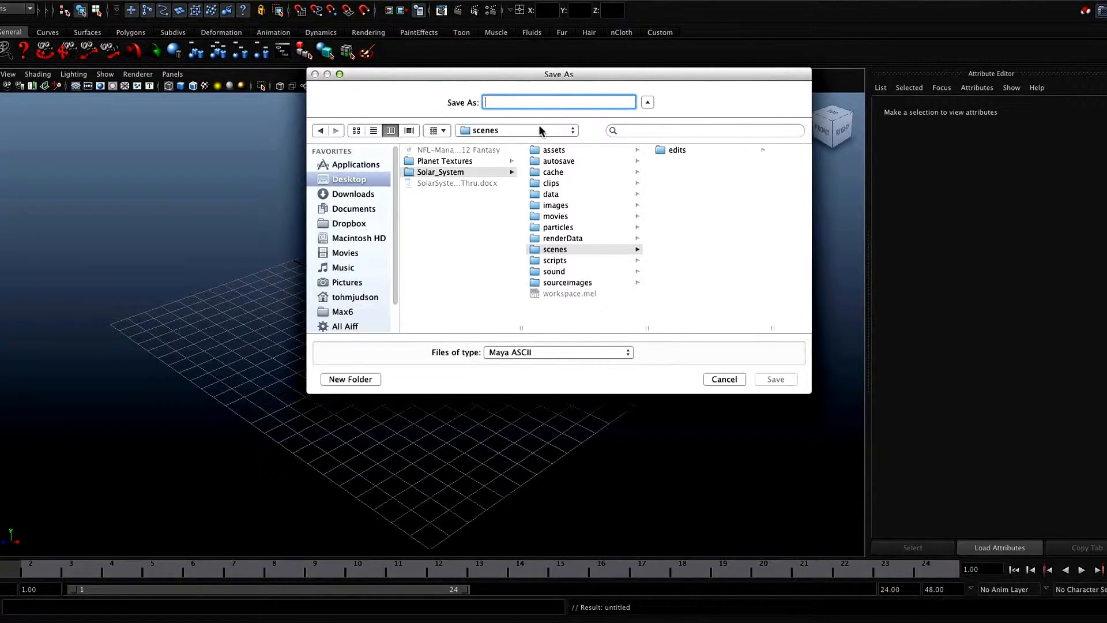
type("Sys")
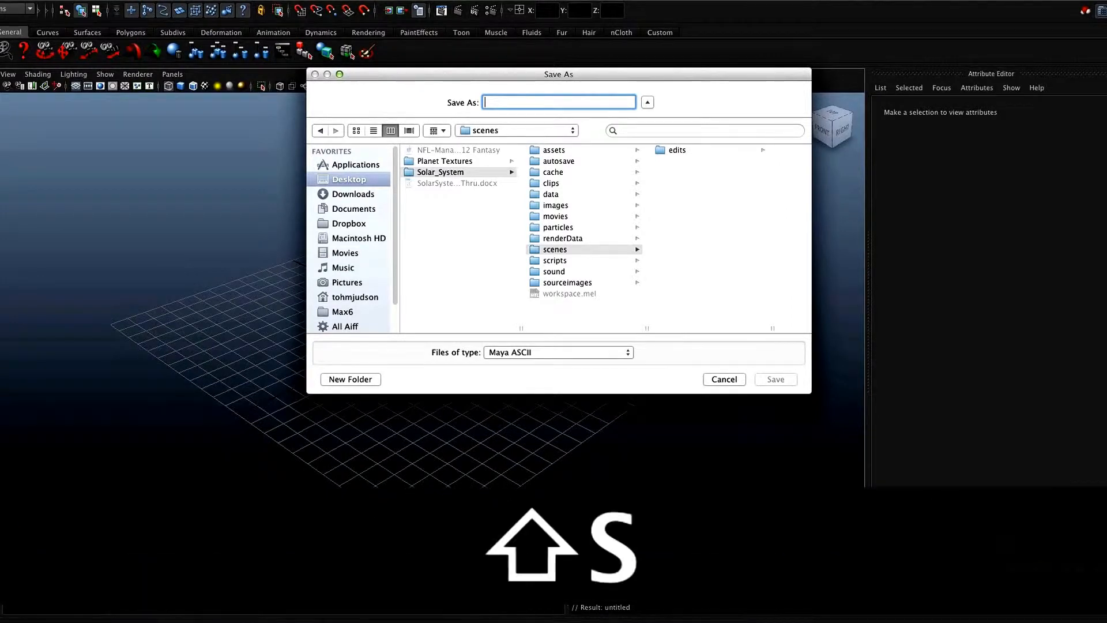
type("tem_Start")
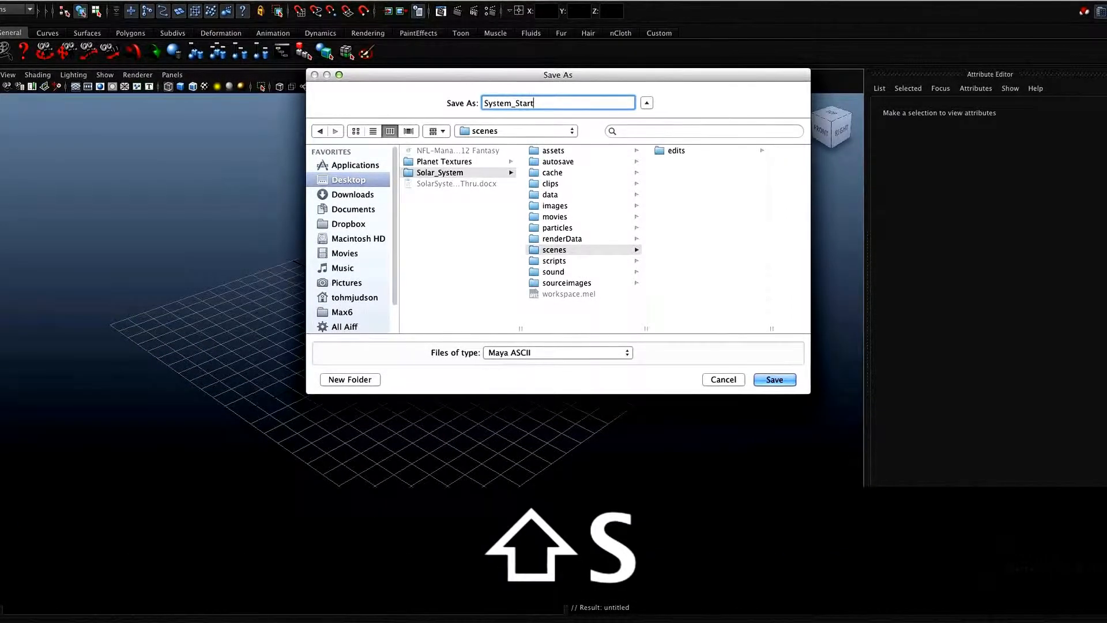
left_click(785, 380)
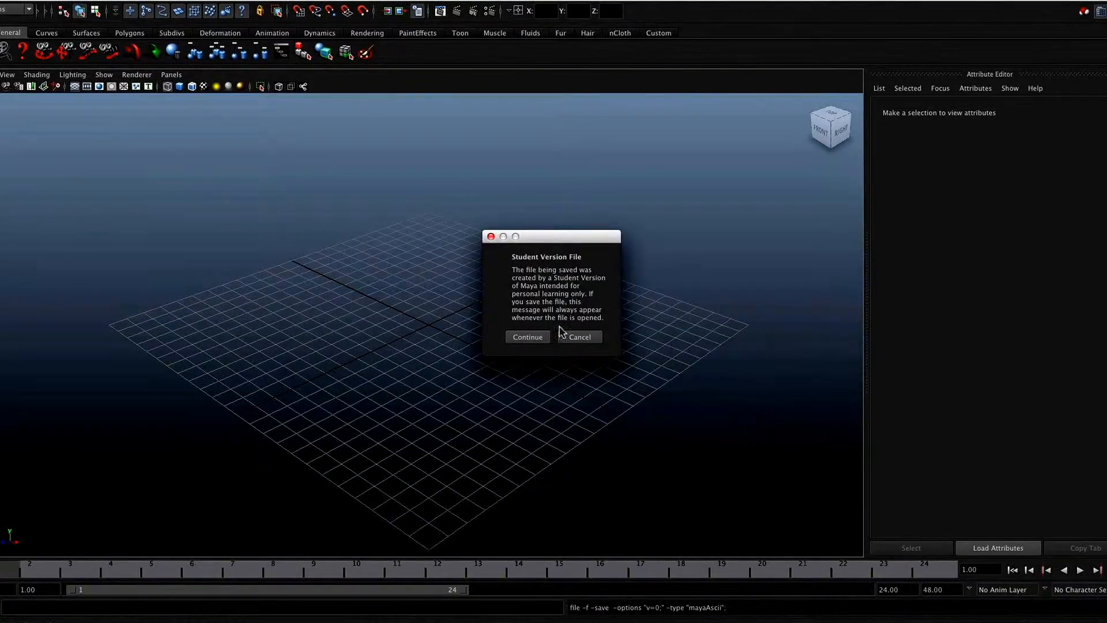
left_click(530, 342)
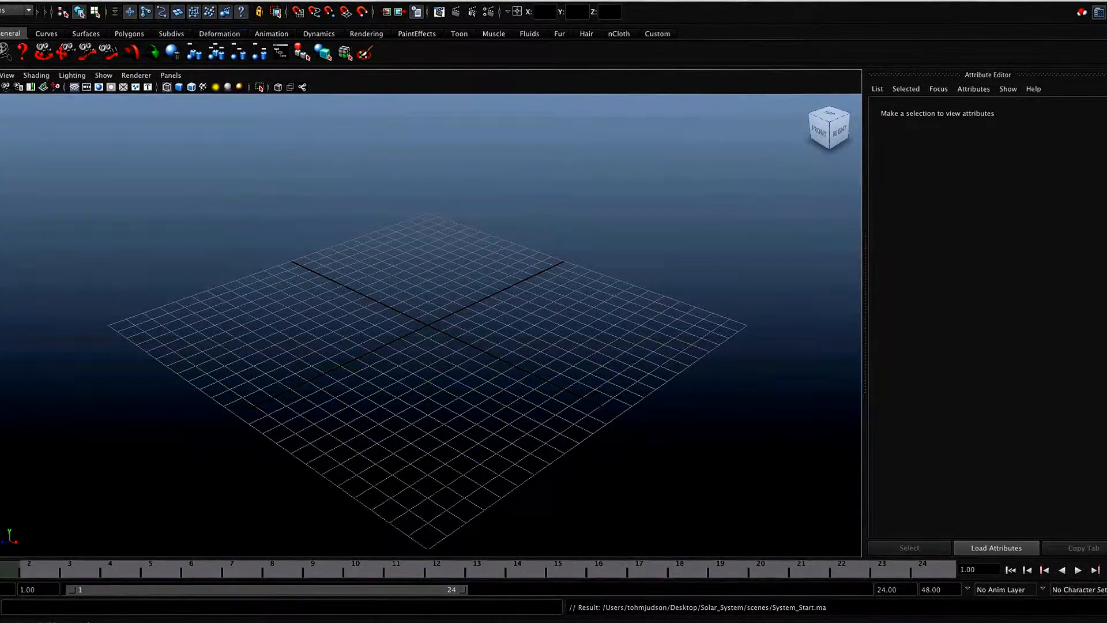
left_click(137, 1)
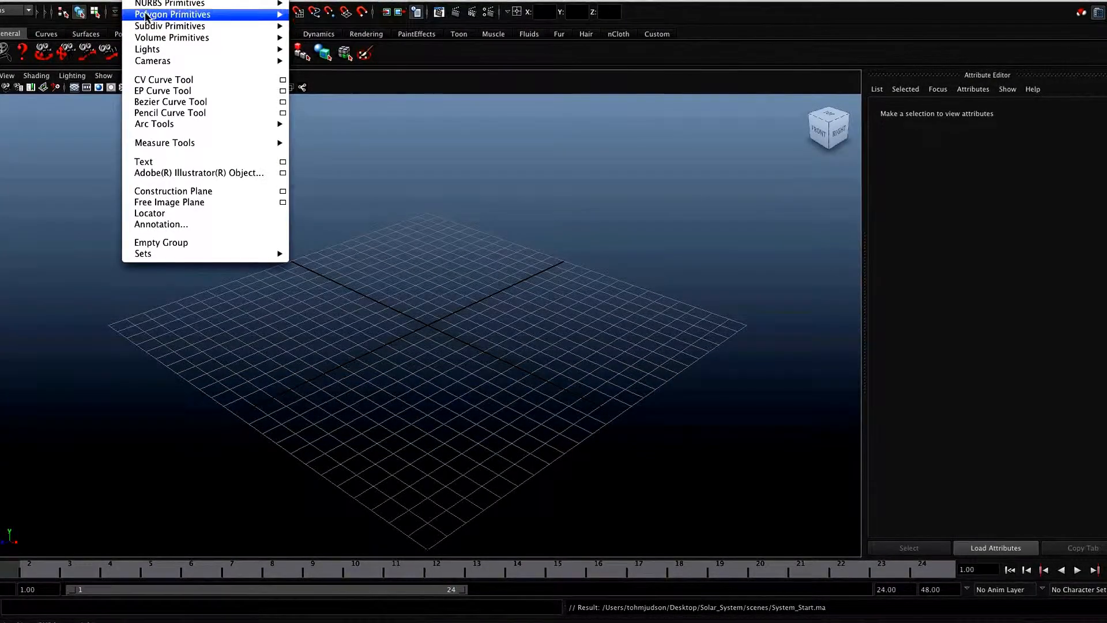
mouse_move(148, 17)
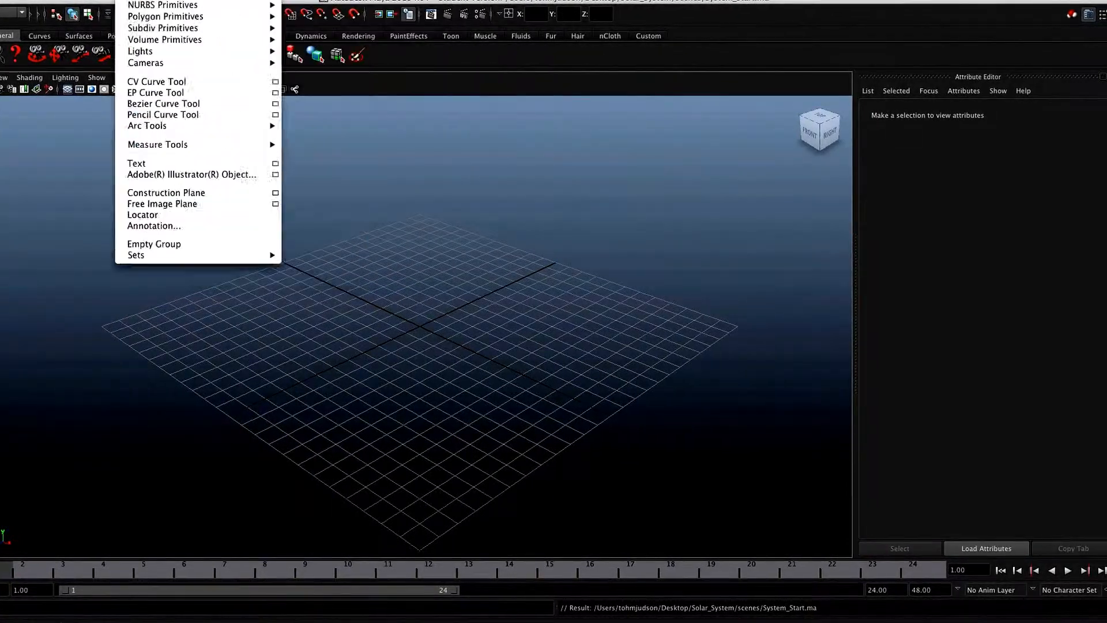
mouse_move(155, 8)
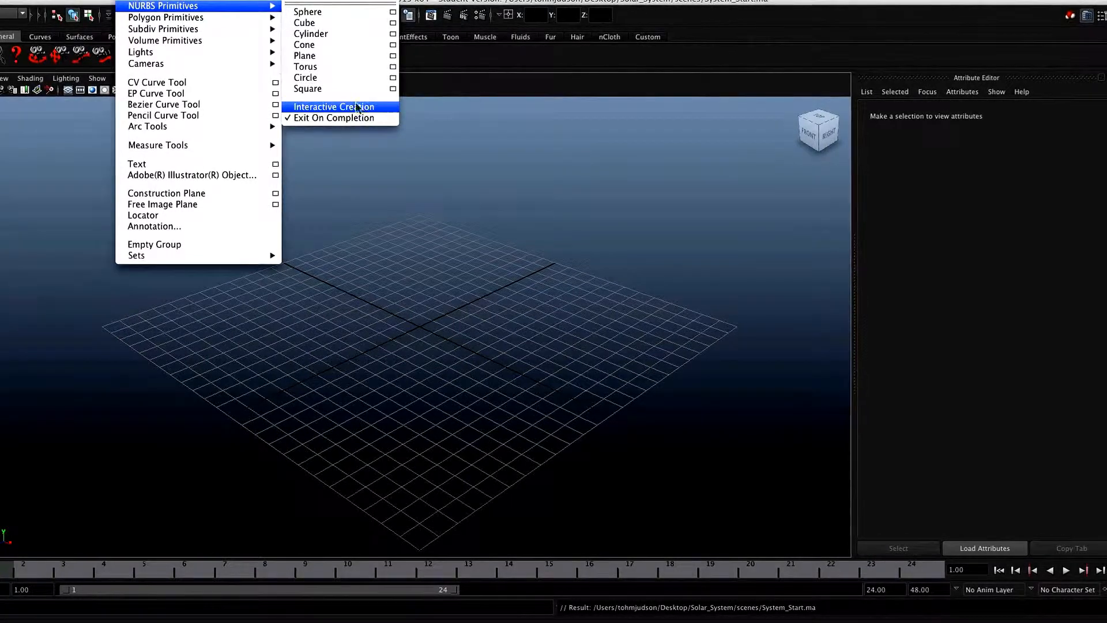
left_click(136, 1)
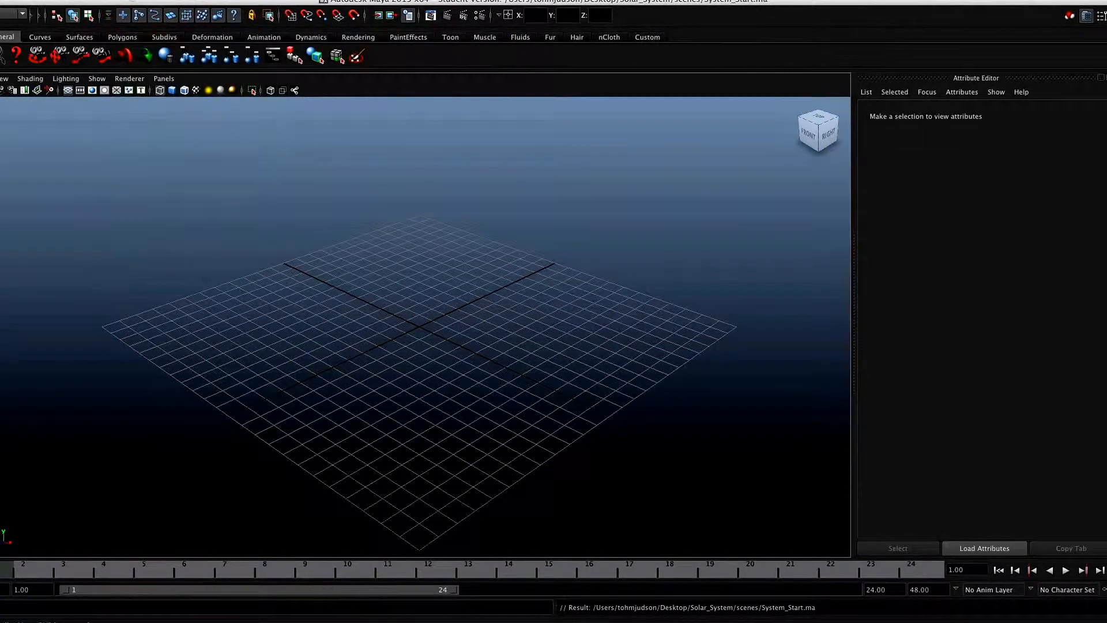
Create a polygon sphere at the grid's origin and display it in smooth shaded mode.
left_click(135, 1)
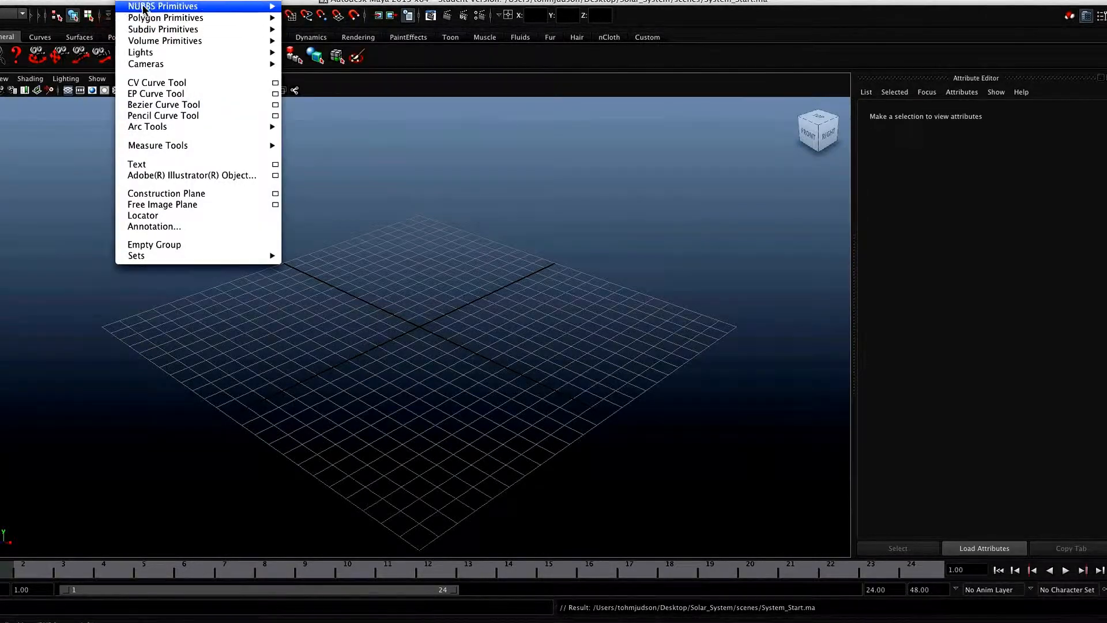
mouse_move(146, 18)
left_click(342, 25)
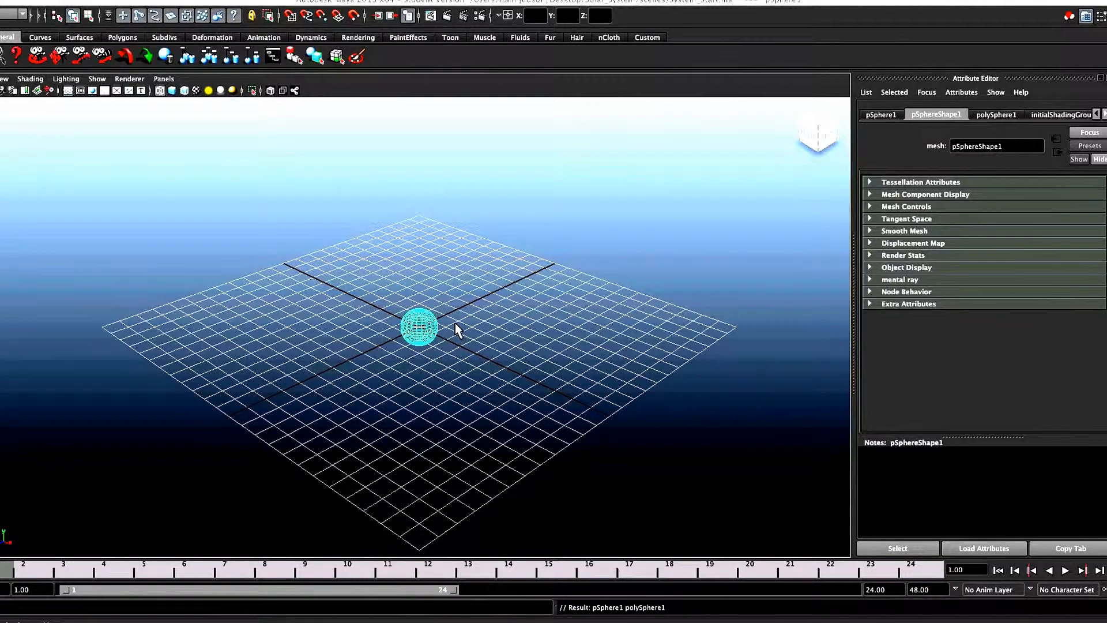
key("5")
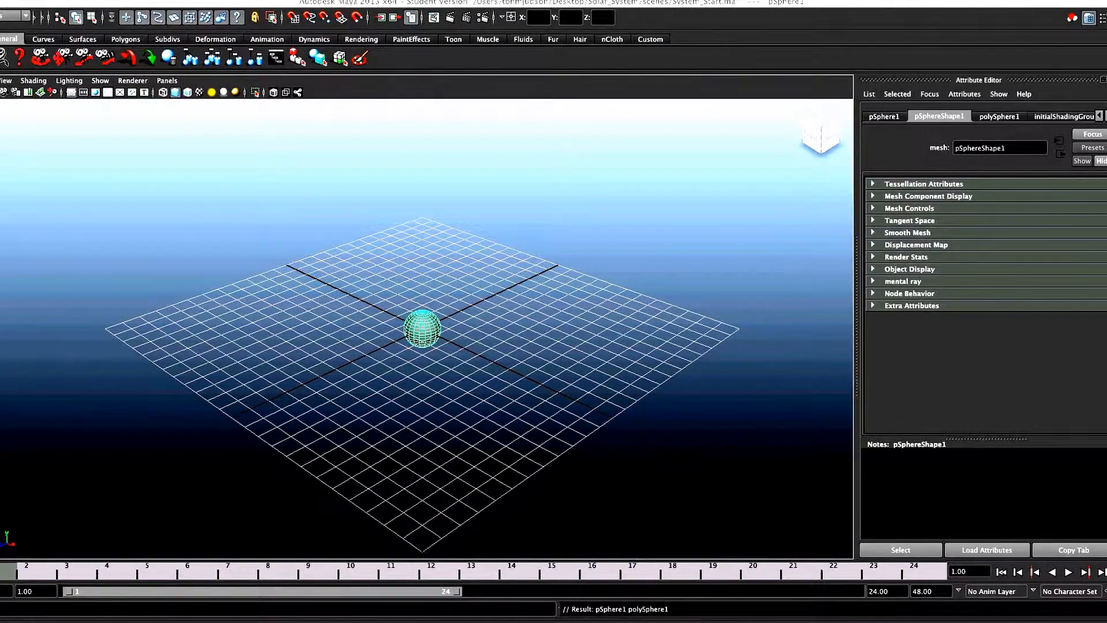
Show the Outliner beside the perspective view and duplicate the polygon sphere nine times in place.
left_click(1, 372)
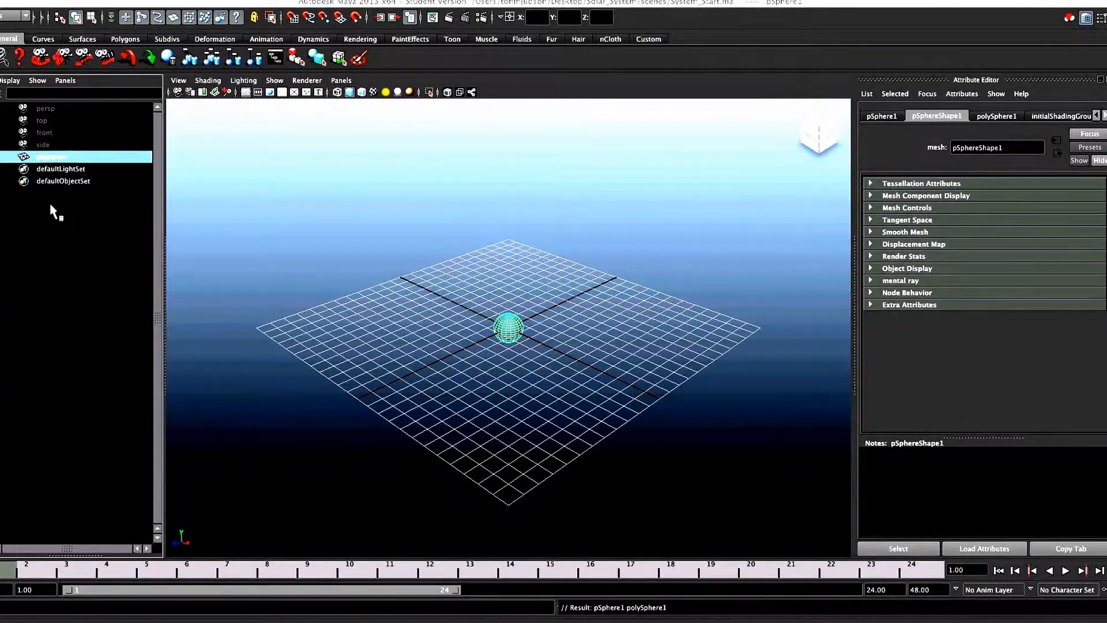
left_click(56, 156)
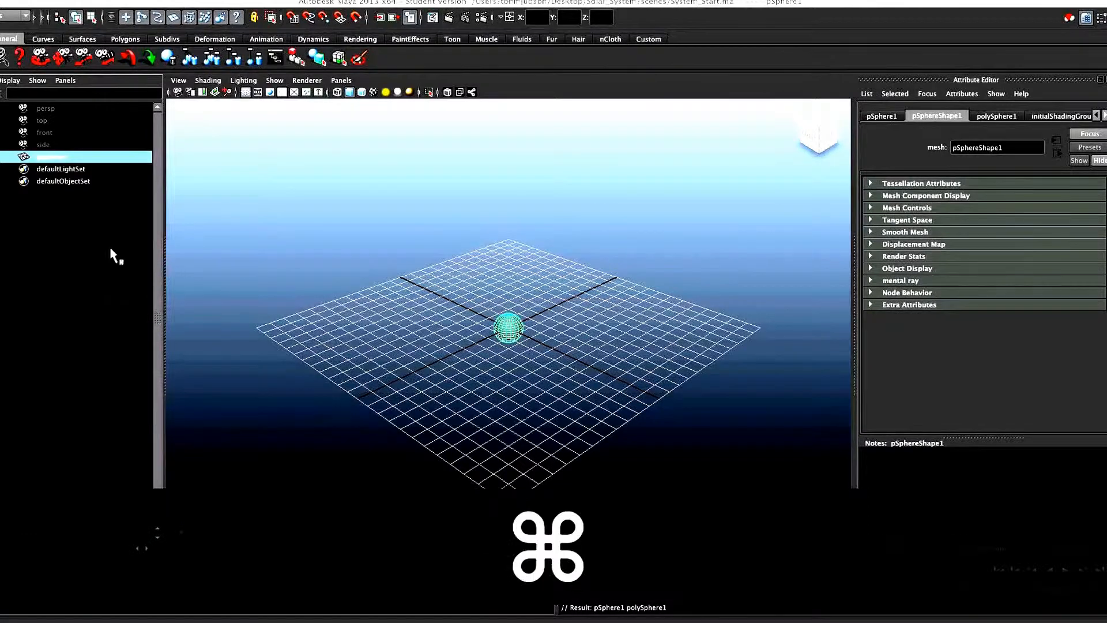
key("super+d")
key("super+d")
key("super+d")
key("super+d")
key("super+d")
key("super+d")
key("super+d")
key("super+d")
key("super+d")
key("super+d")
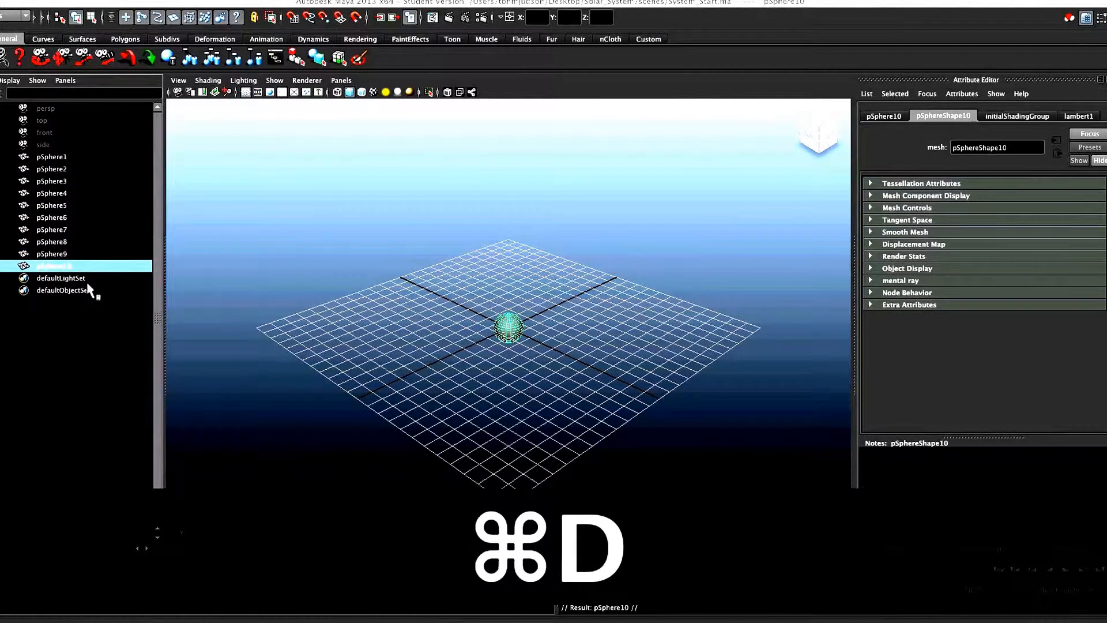
Rename the first three spheres in the Outliner, in order, as Sun, Mercury and Venus.
left_click(52, 157)
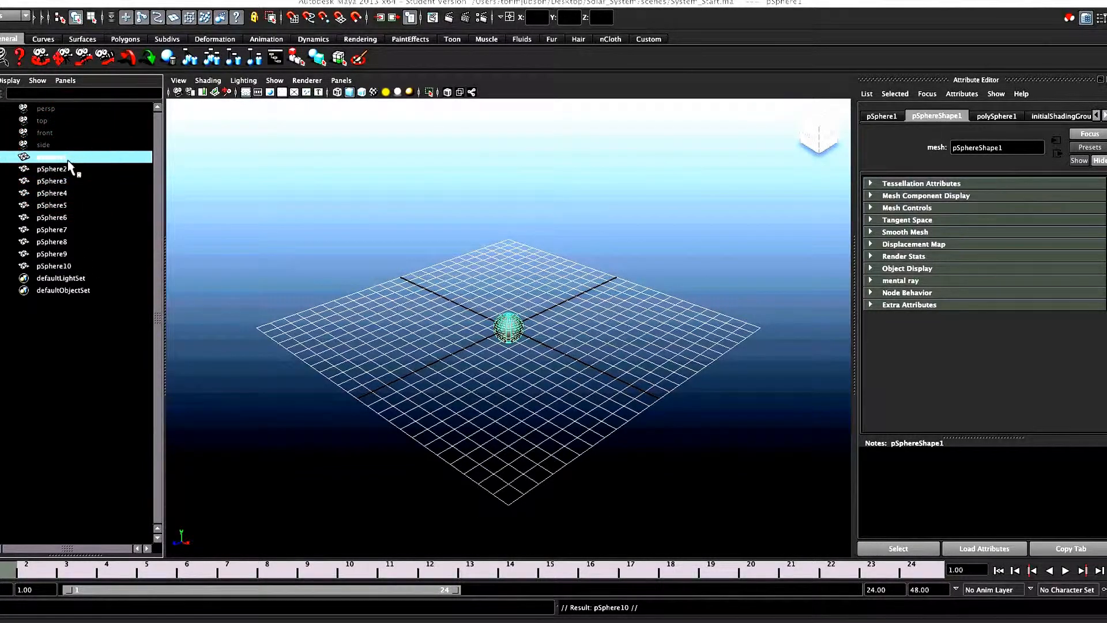
double_click(57, 157)
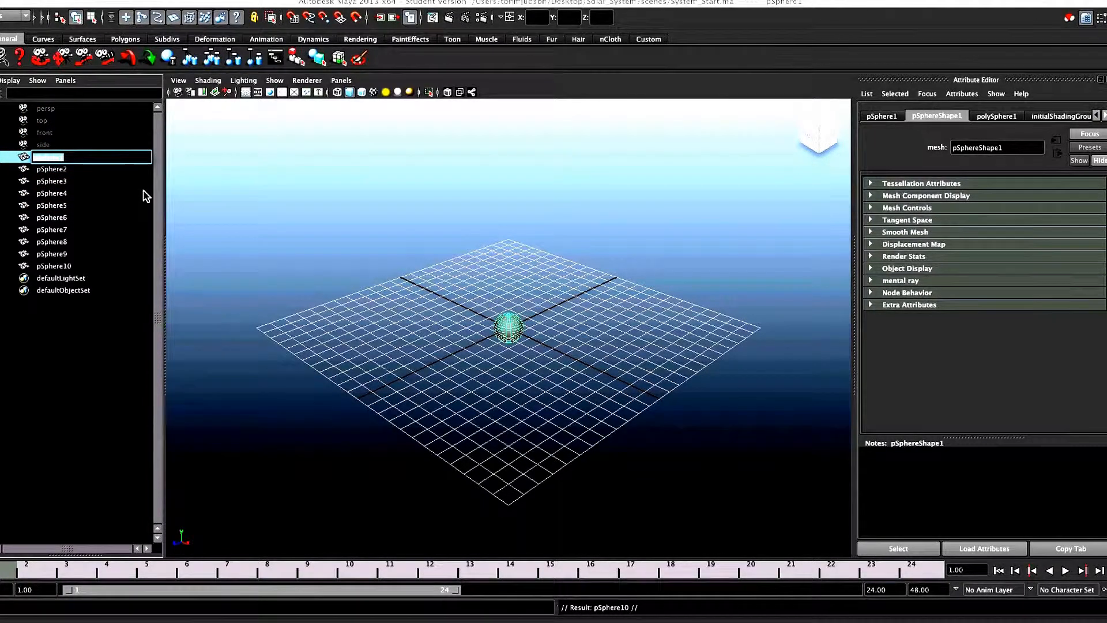
type("Sun")
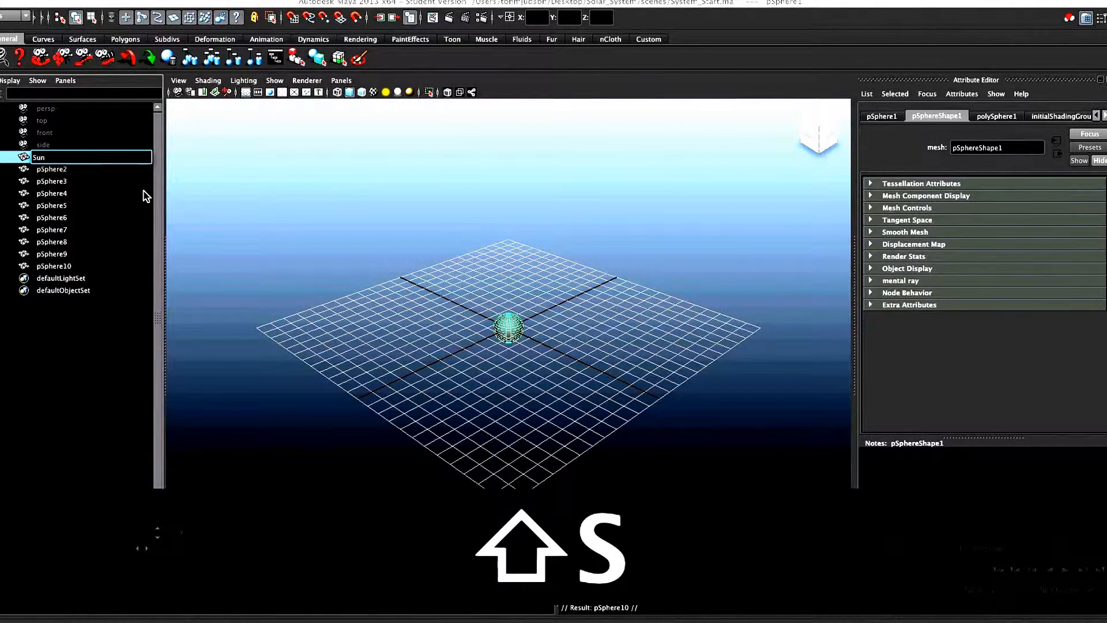
double_click(64, 169)
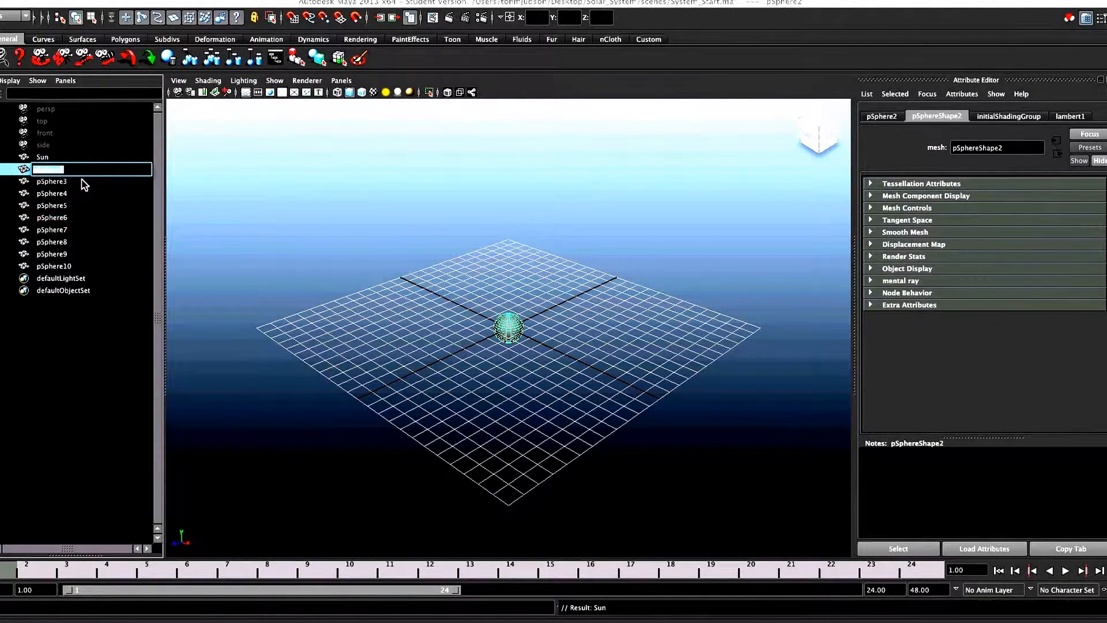
type("Mercury")
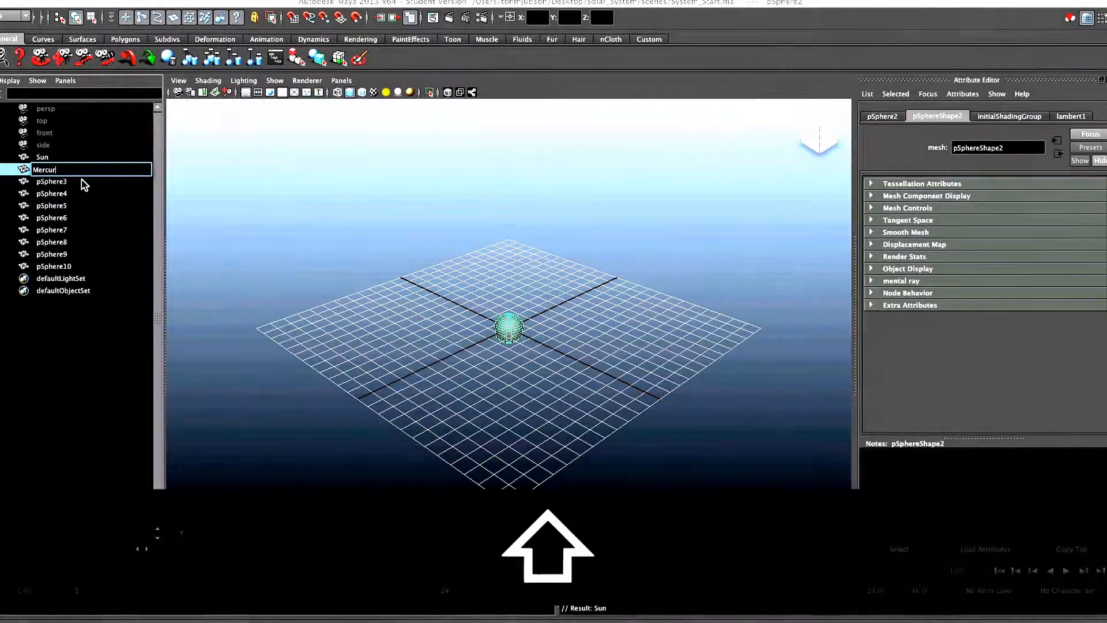
key("Return")
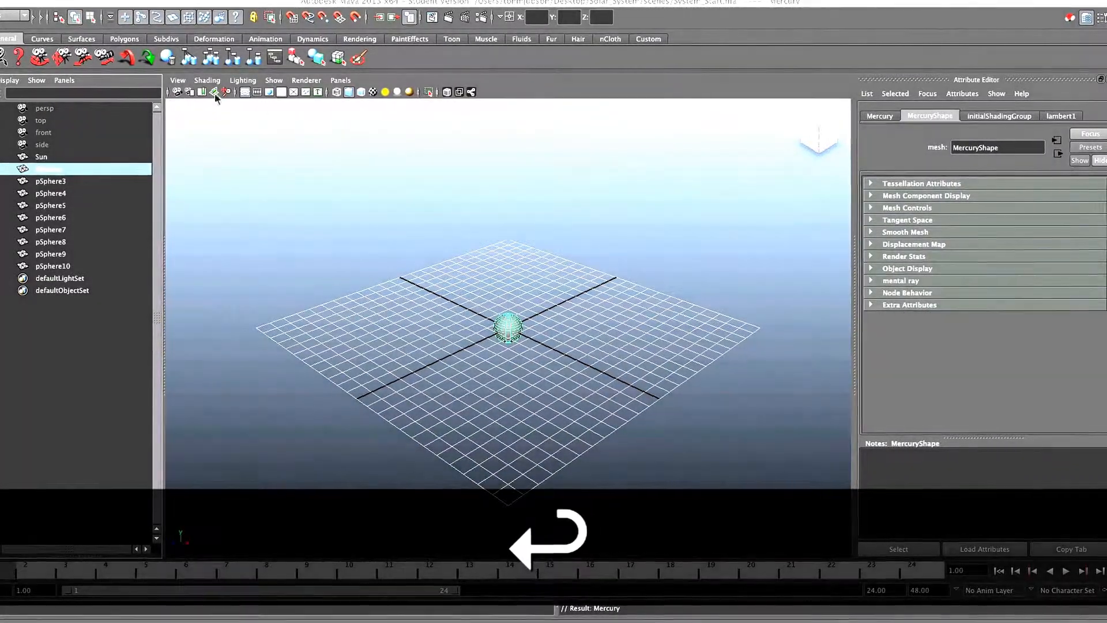
double_click(64, 182)
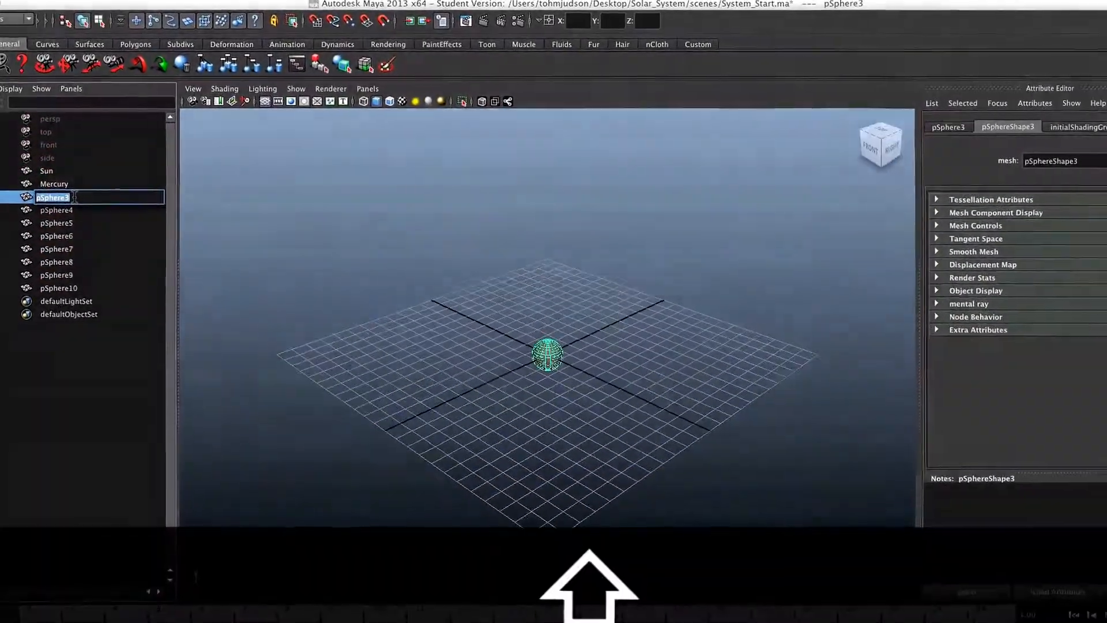
type("Venus")
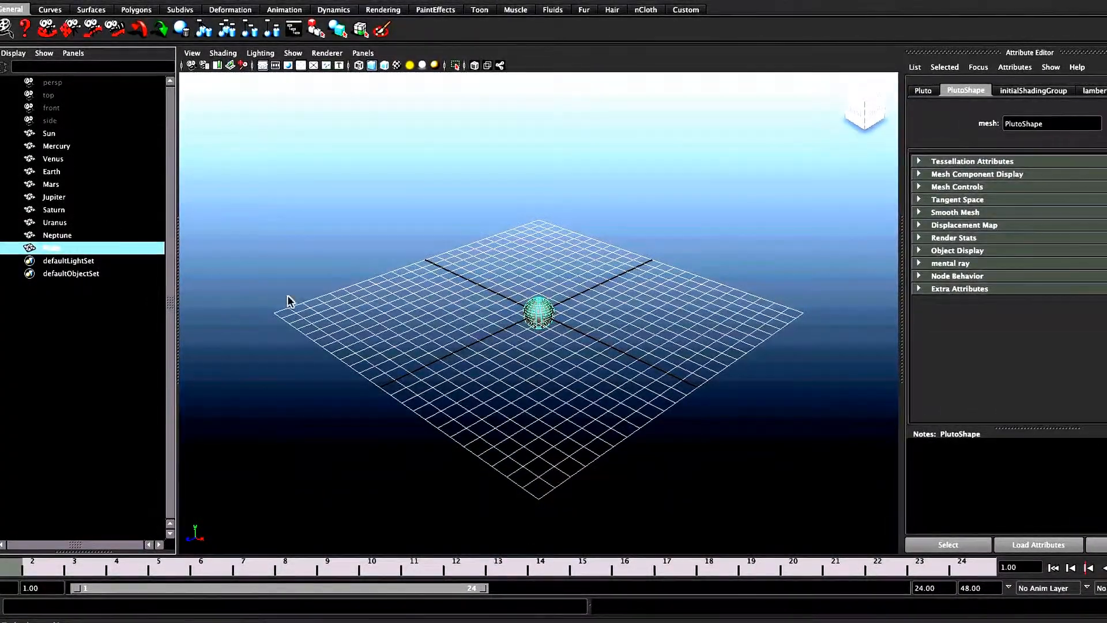
Go through the named spheres Sun, Mercury, Venus and Earth in the Outliner, selecting each in turn to check it.
left_click(57, 134)
left_click(59, 146)
left_click(57, 156)
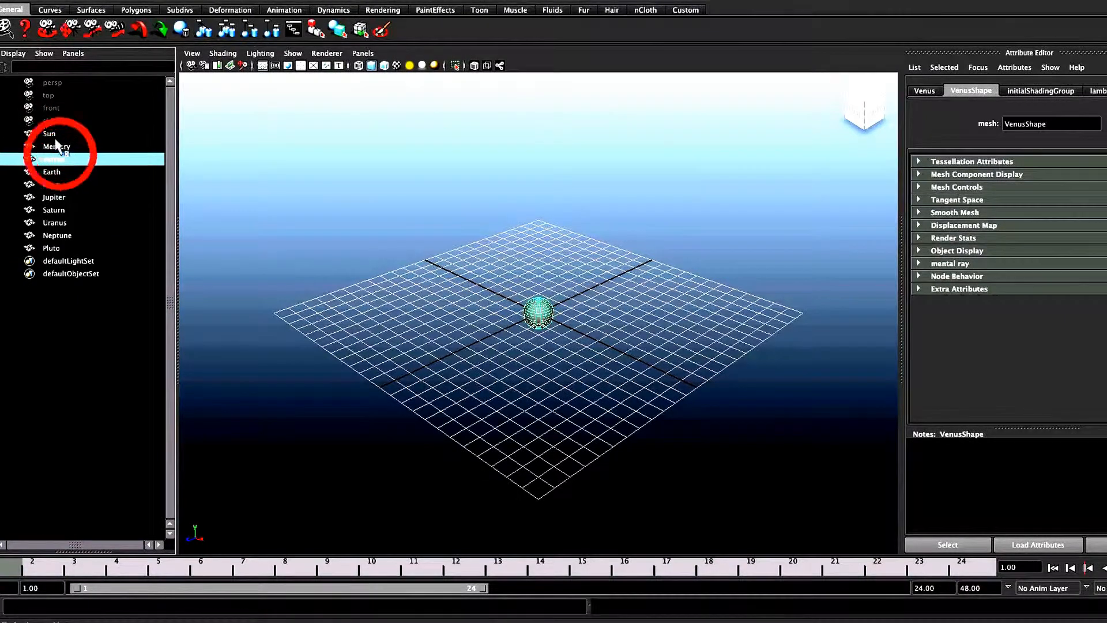
left_click(56, 135)
left_click(57, 147)
left_click(54, 159)
left_click(52, 172)
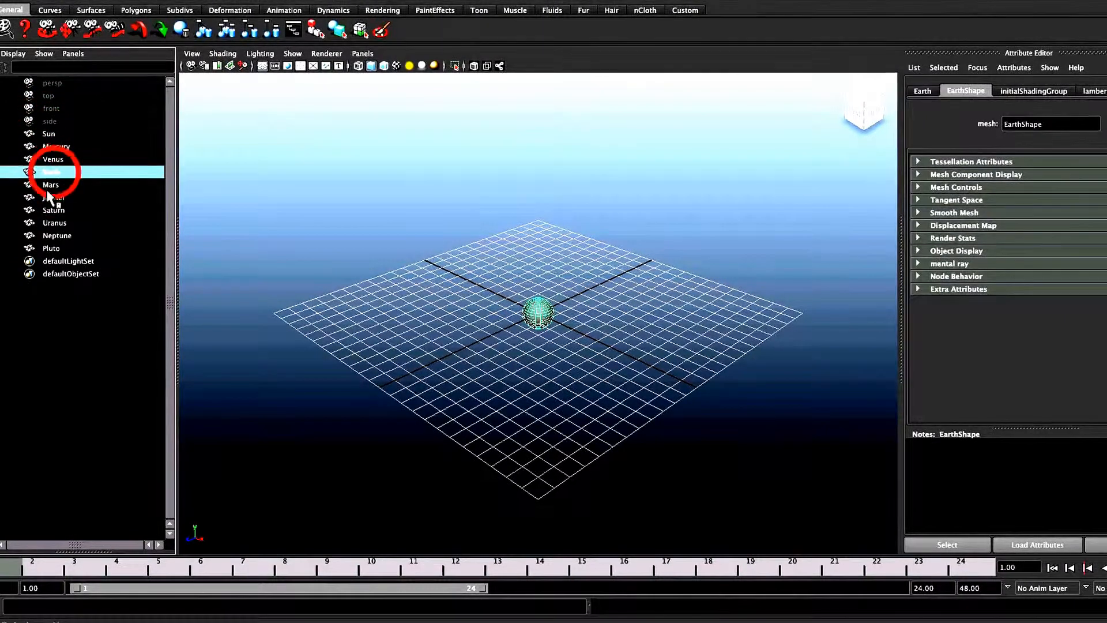
Select Mars, Jupiter and Saturn in turn in the Outliner to check the named spheres.
left_click(53, 185)
left_click(54, 197)
left_click(54, 210)
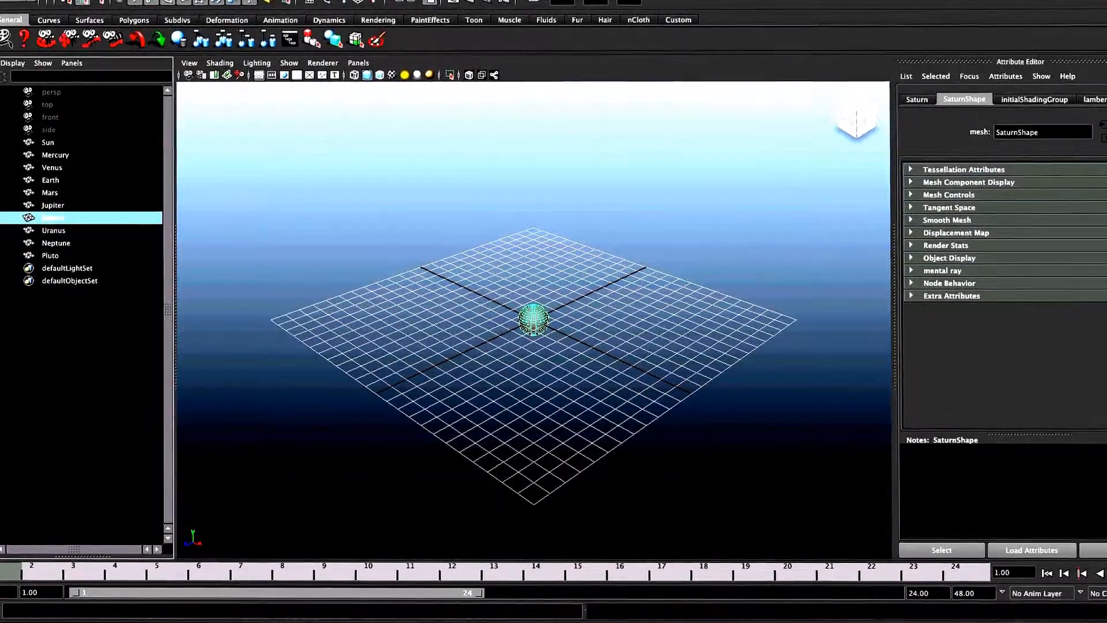
Show the Channel Box in place of the Attribute Editor for the selected sphere.
left_click(1104, 2)
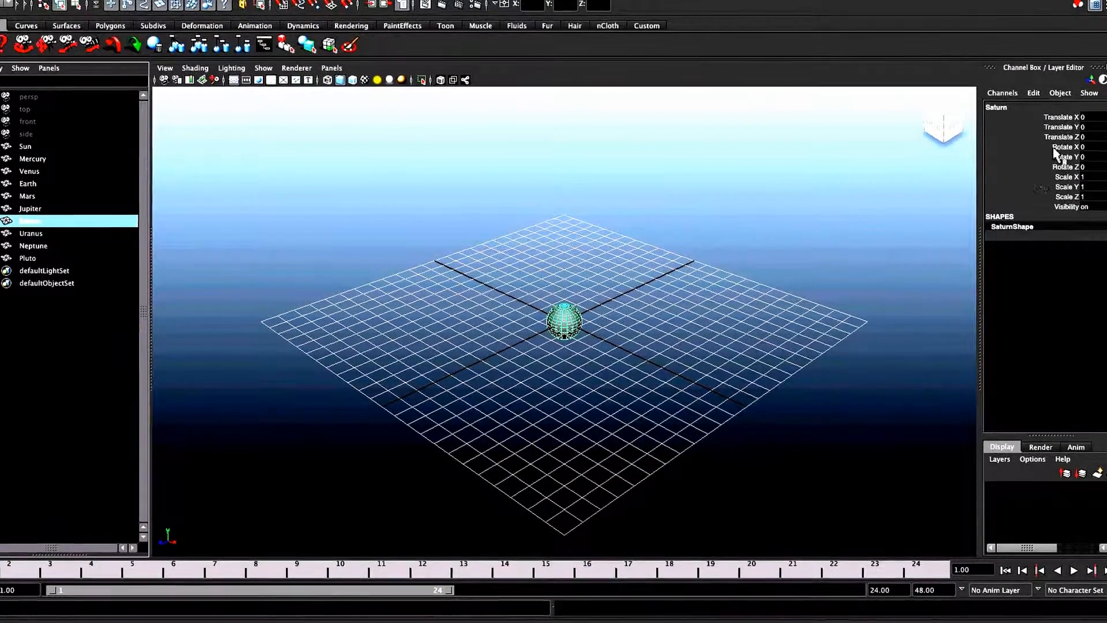
left_click(1096, 4)
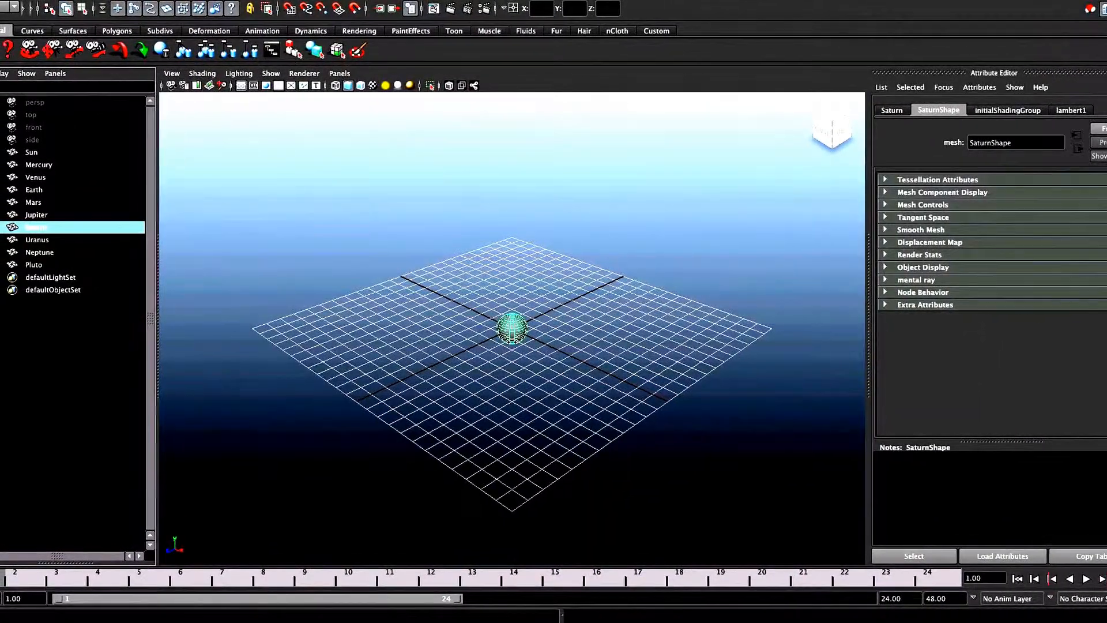
left_click(1106, 128)
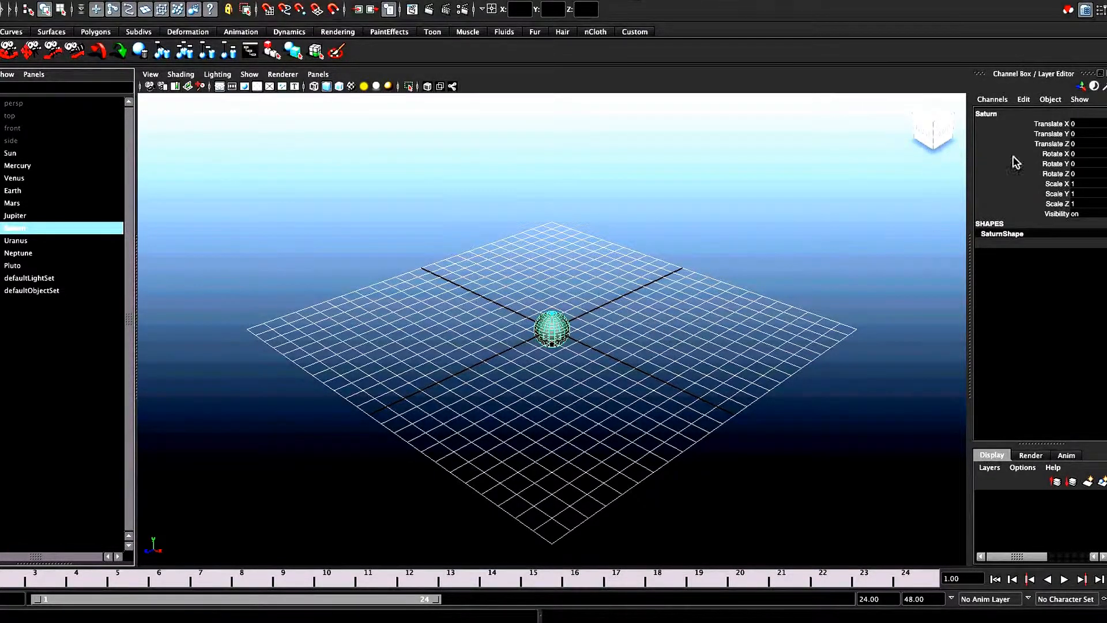
Set Translate X to 5 for Mercury and to 10 for Venus.
left_click(23, 166)
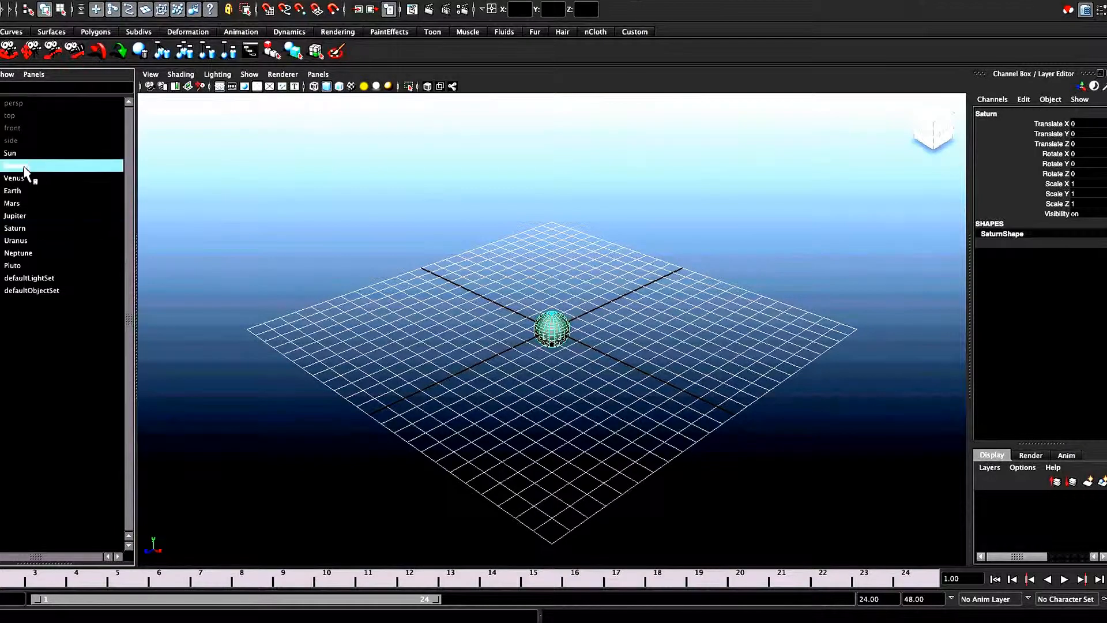
left_click(1080, 124)
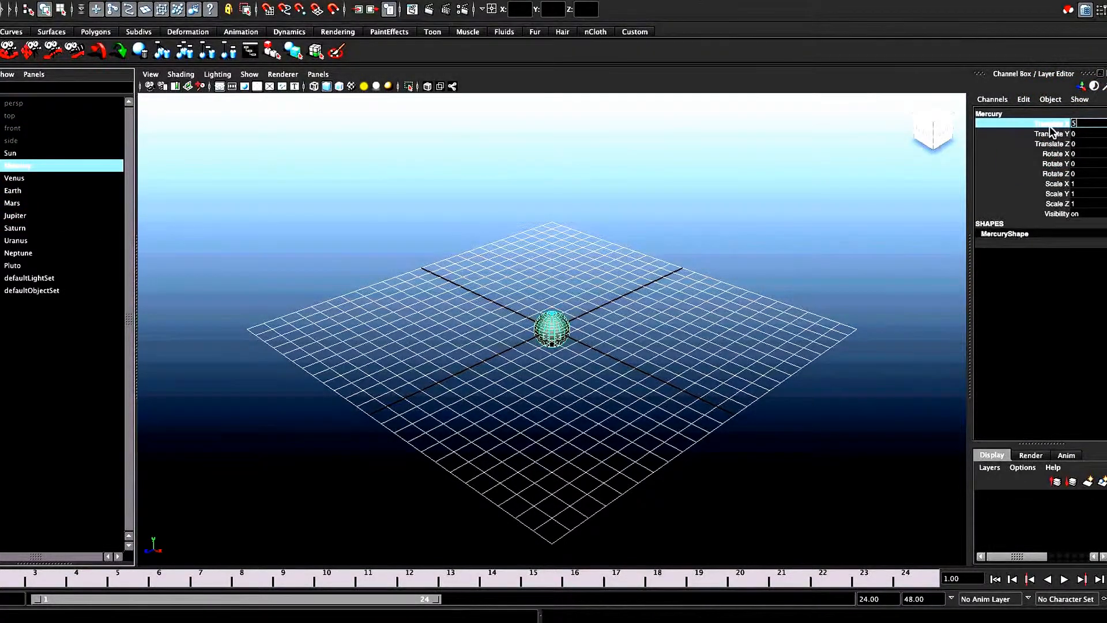
type("5")
key("Return")
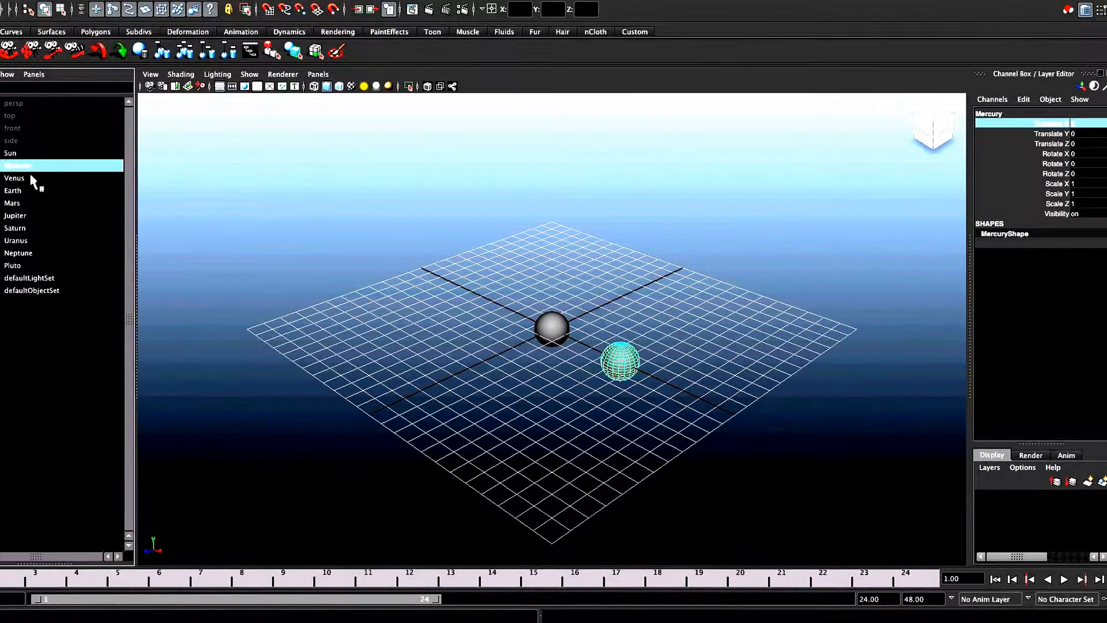
left_click(32, 178)
left_click(1081, 124)
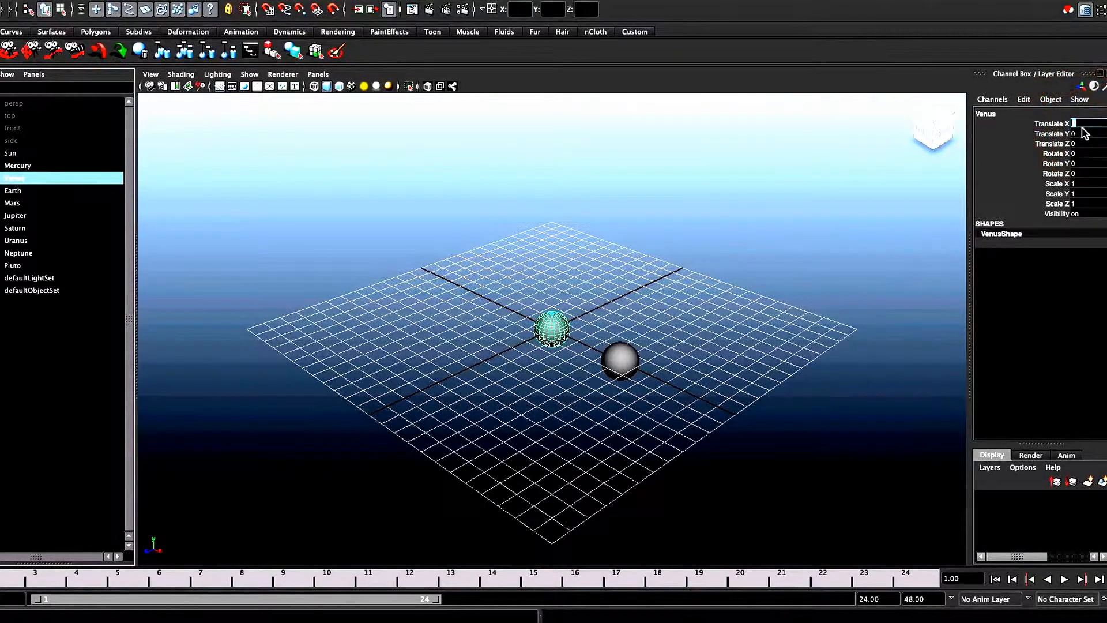
type("10")
key("Return")
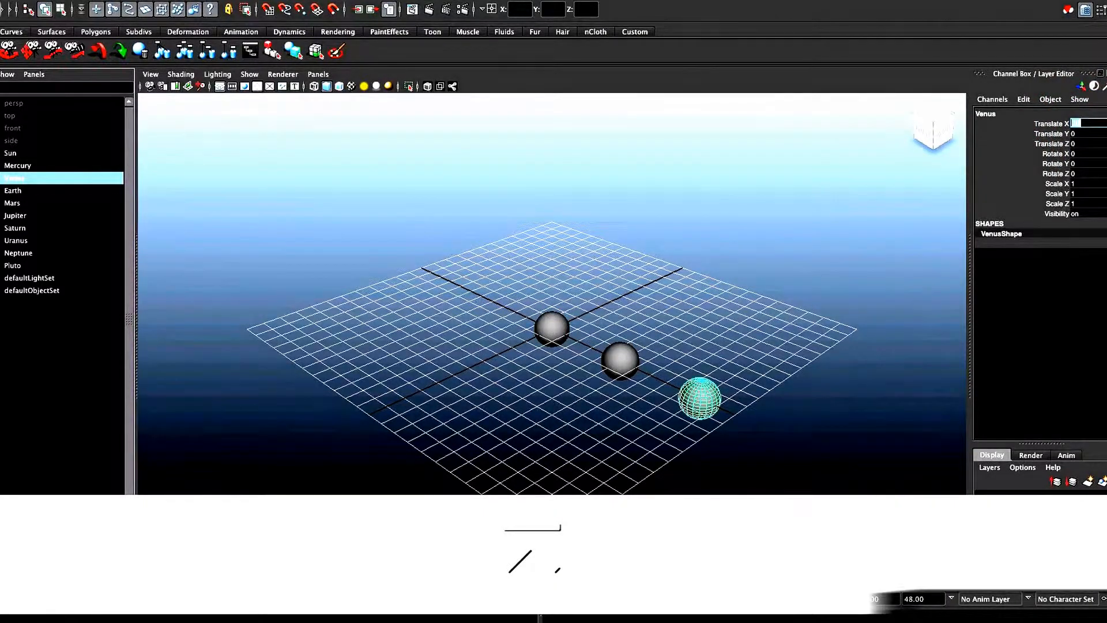
Set Translate X to 15 for Earth and to 20 for Mars.
left_click(23, 190)
left_click(1073, 123)
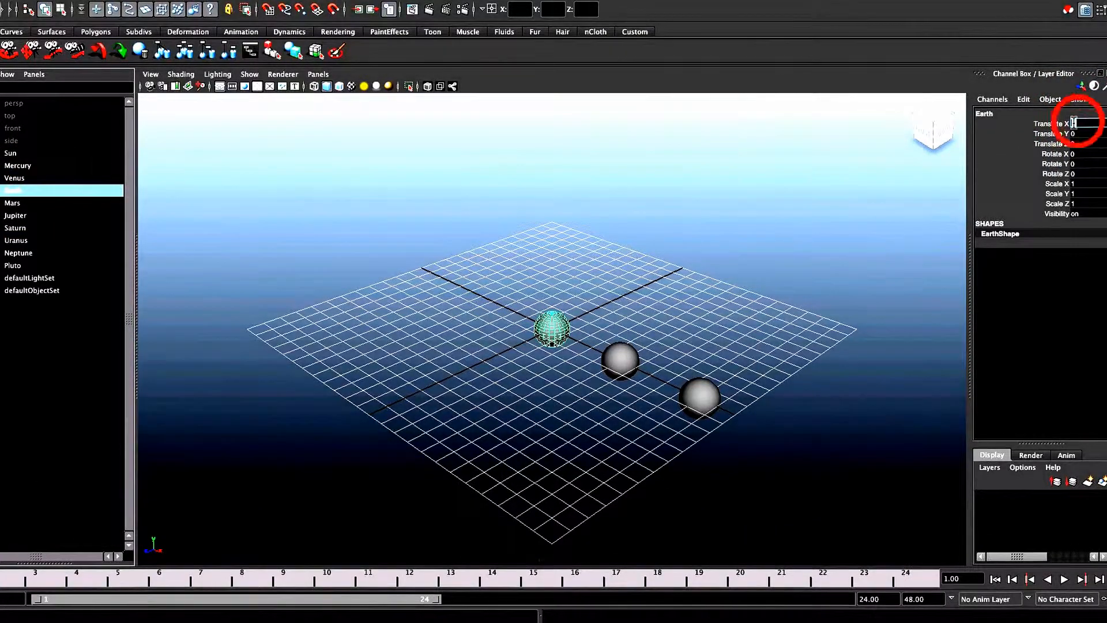
type("15")
key("Return")
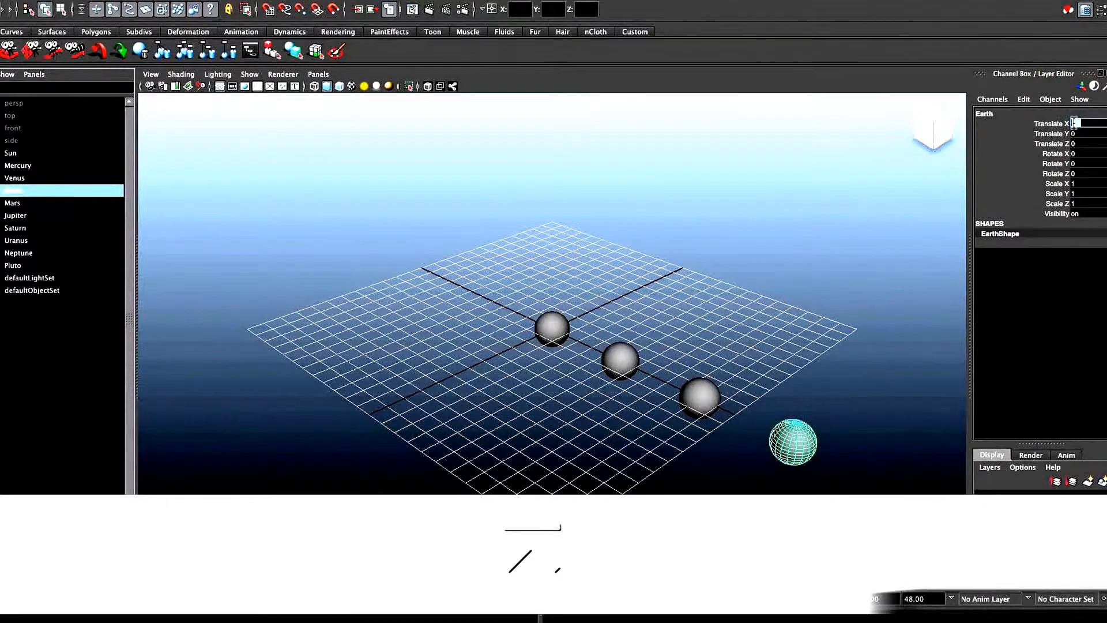
left_click(23, 203)
left_click(1077, 123)
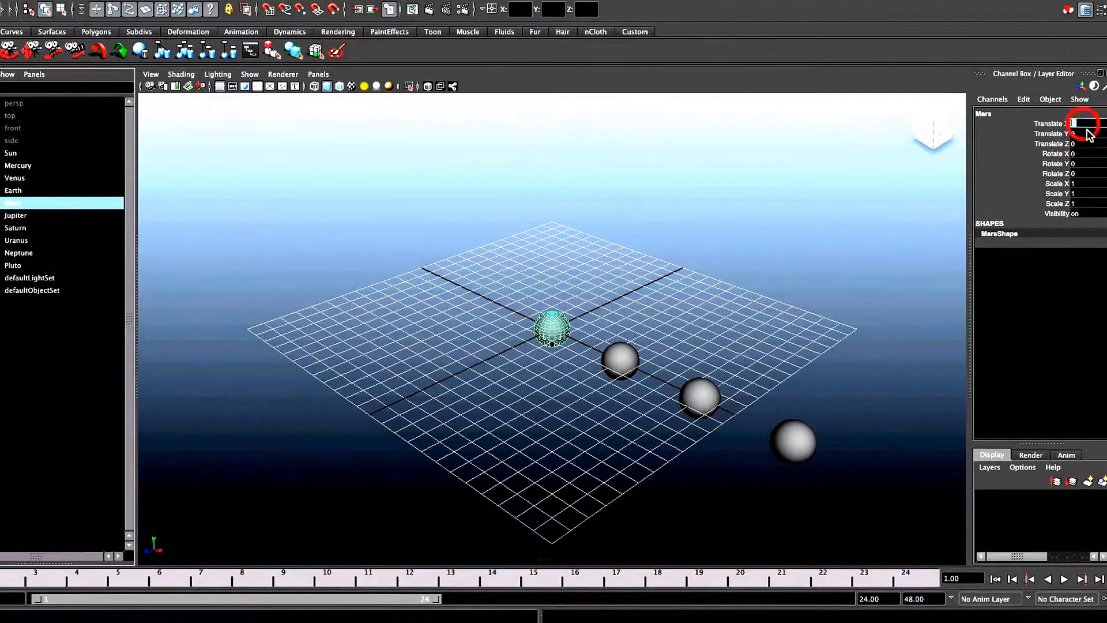
type("20")
key("Return")
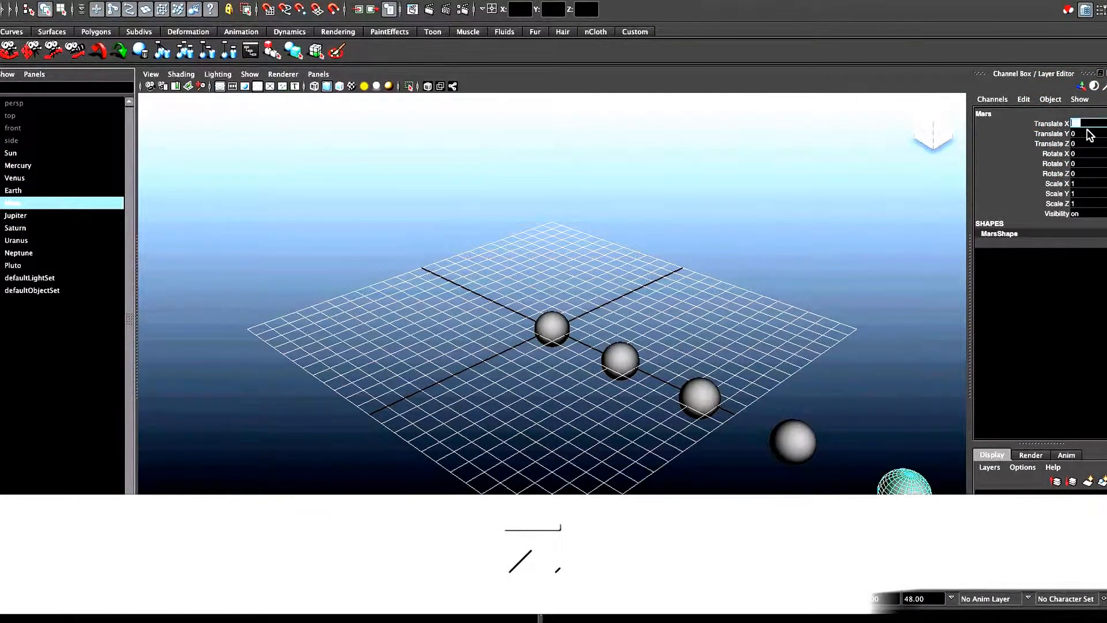
Set Translate X to 25 for Jupiter and to 30 for Saturn.
left_click(17, 216)
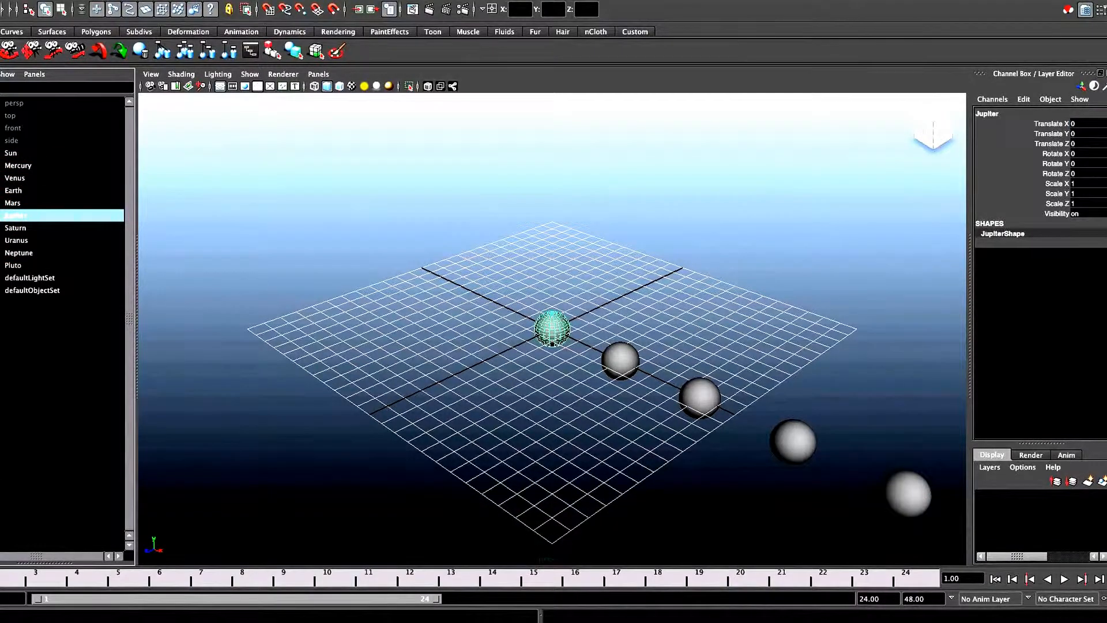
left_click(1087, 127)
type("2")
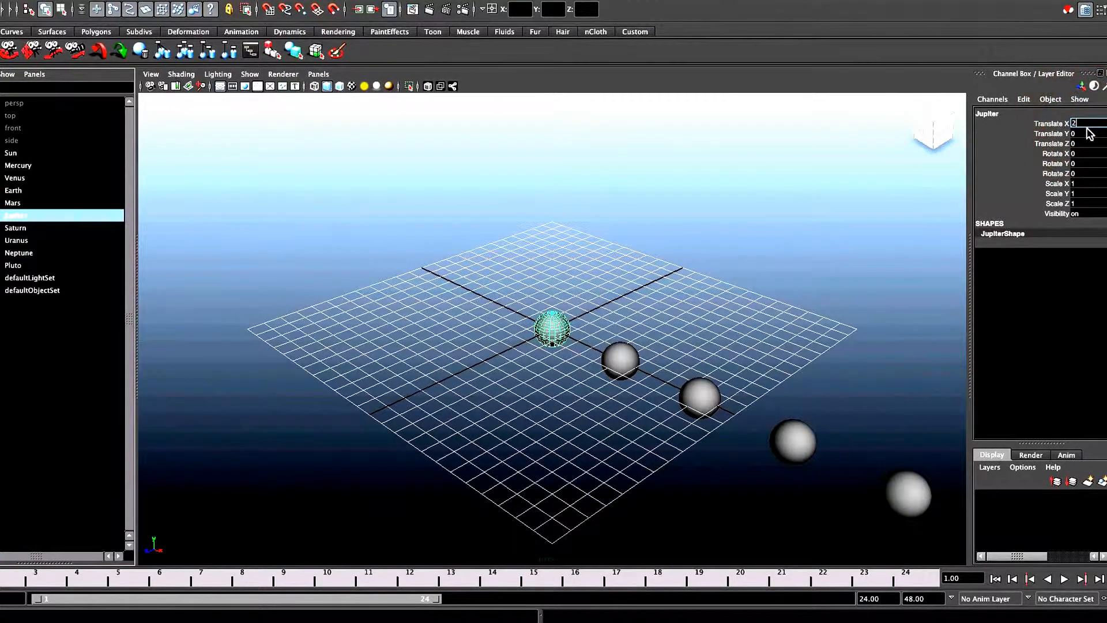
type("5")
key("Return")
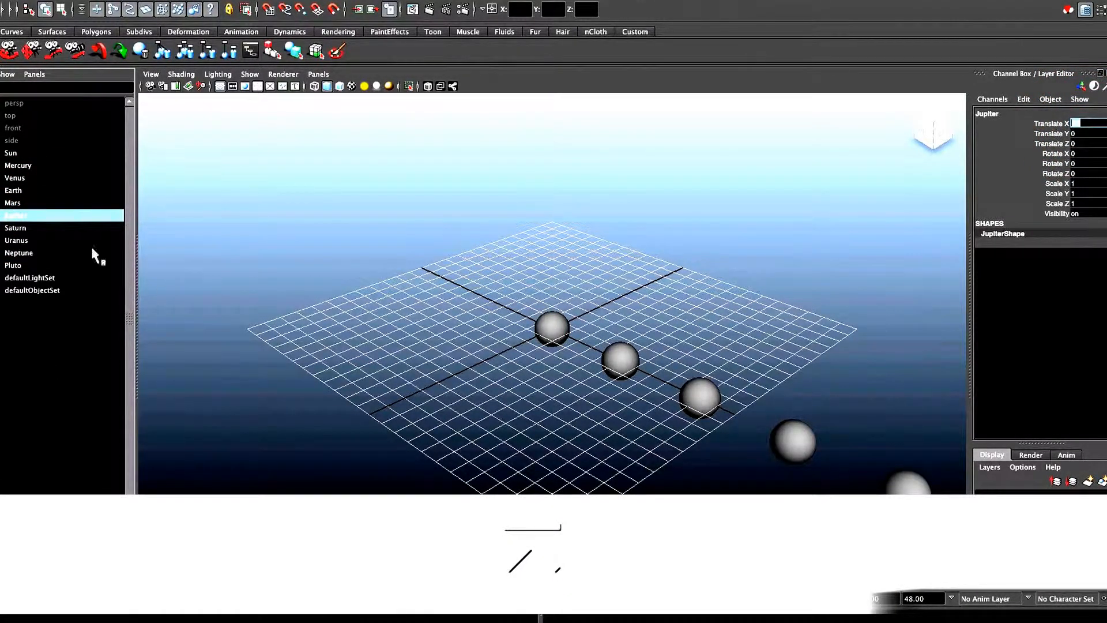
left_click(23, 228)
left_click(1085, 124)
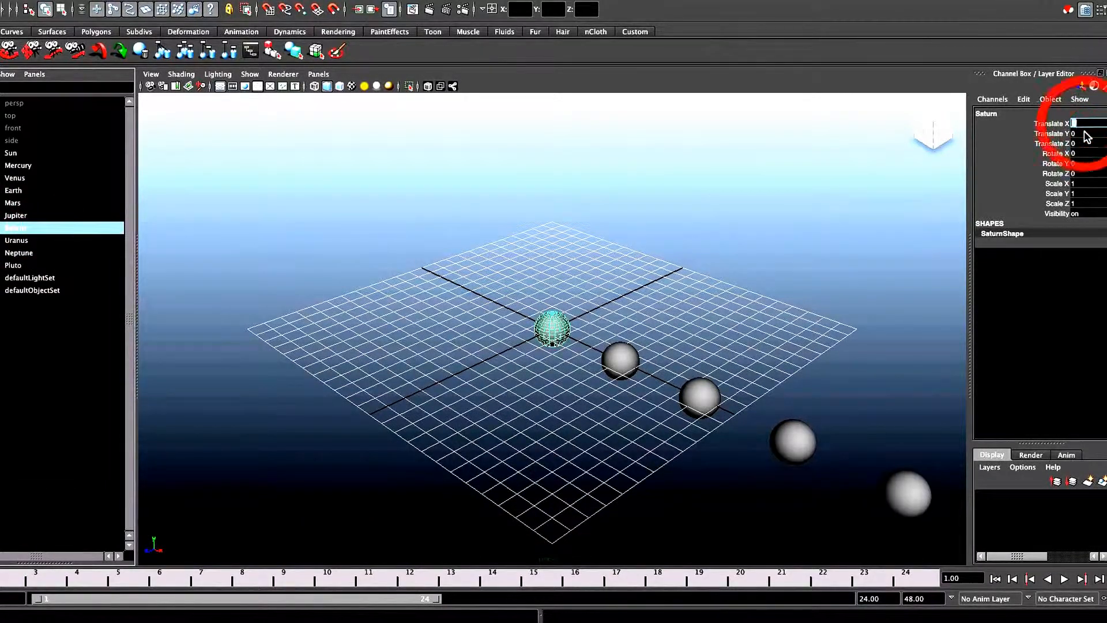
type("30")
key("Return")
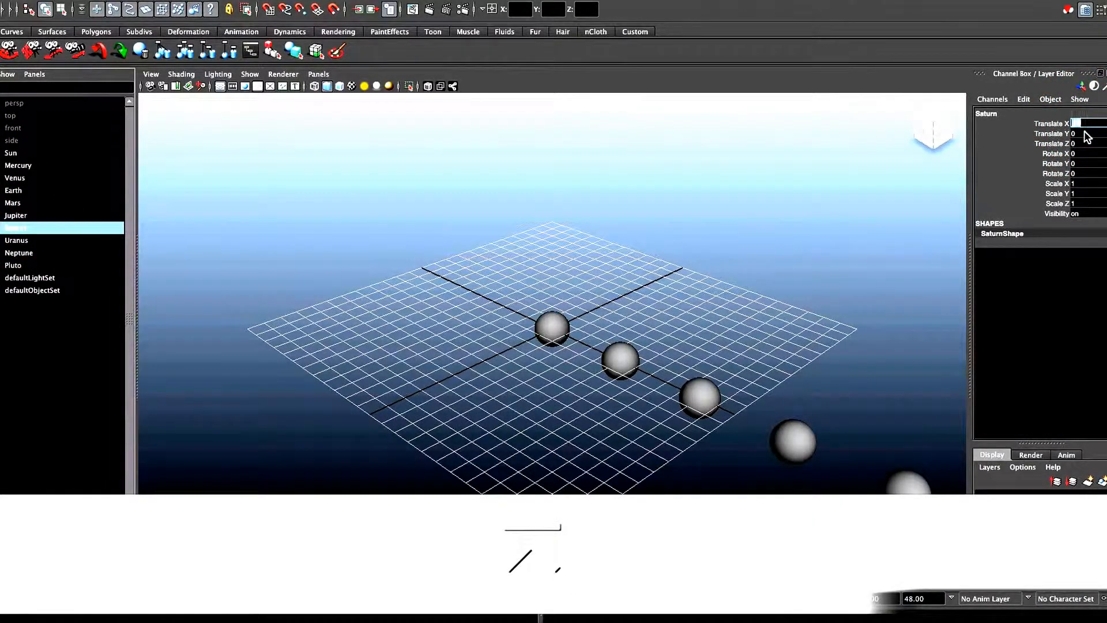
Set Translate X to 35 for Uranus and to 40 for Neptune.
left_click(109, 241)
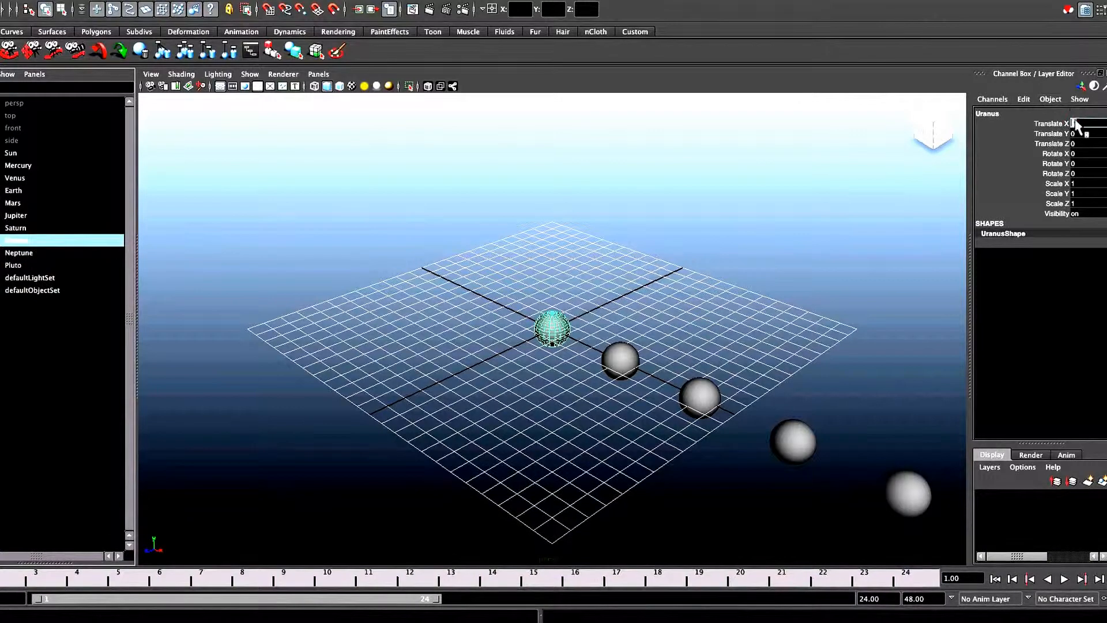
type("35")
key("Return")
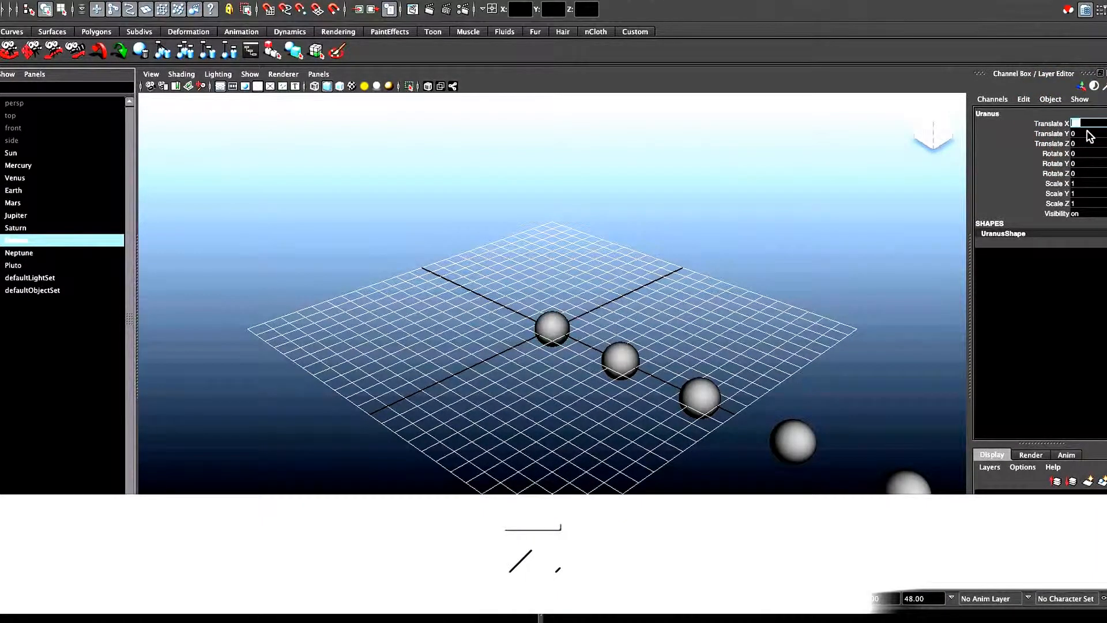
left_click(23, 252)
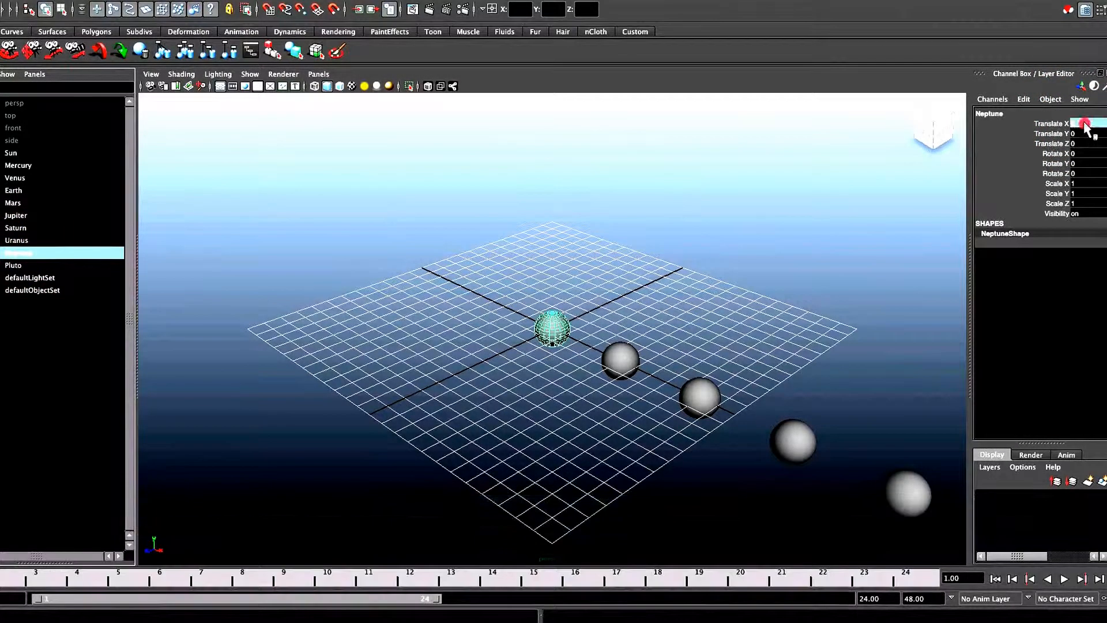
type("40")
key("Return")
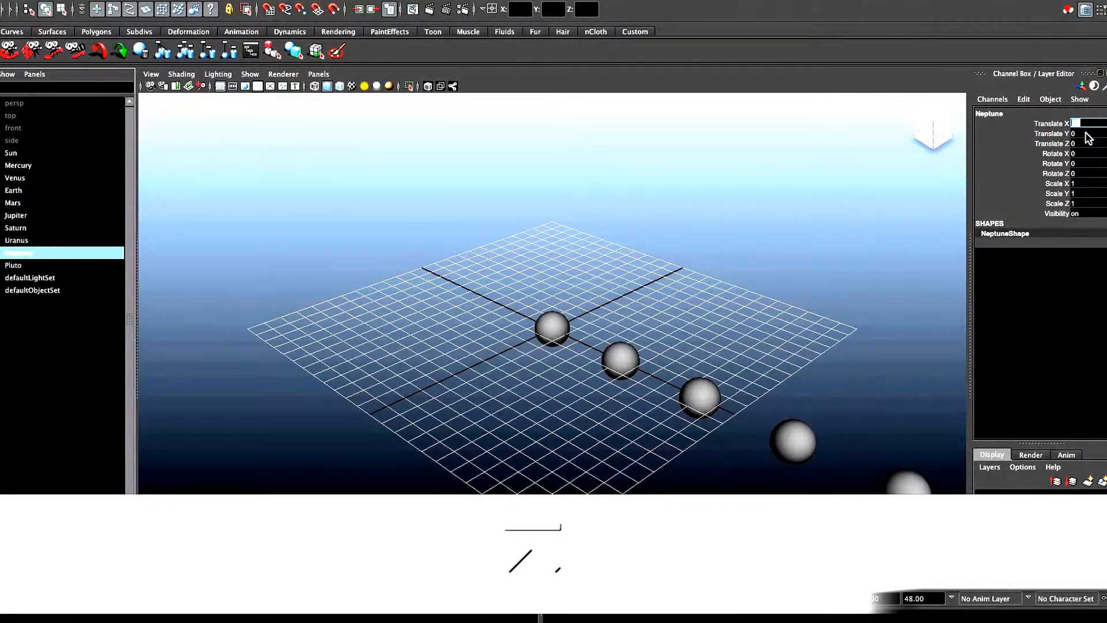
Position Pluto along the X axis five units beyond Neptune by changing its Translate X.
left_click(18, 265)
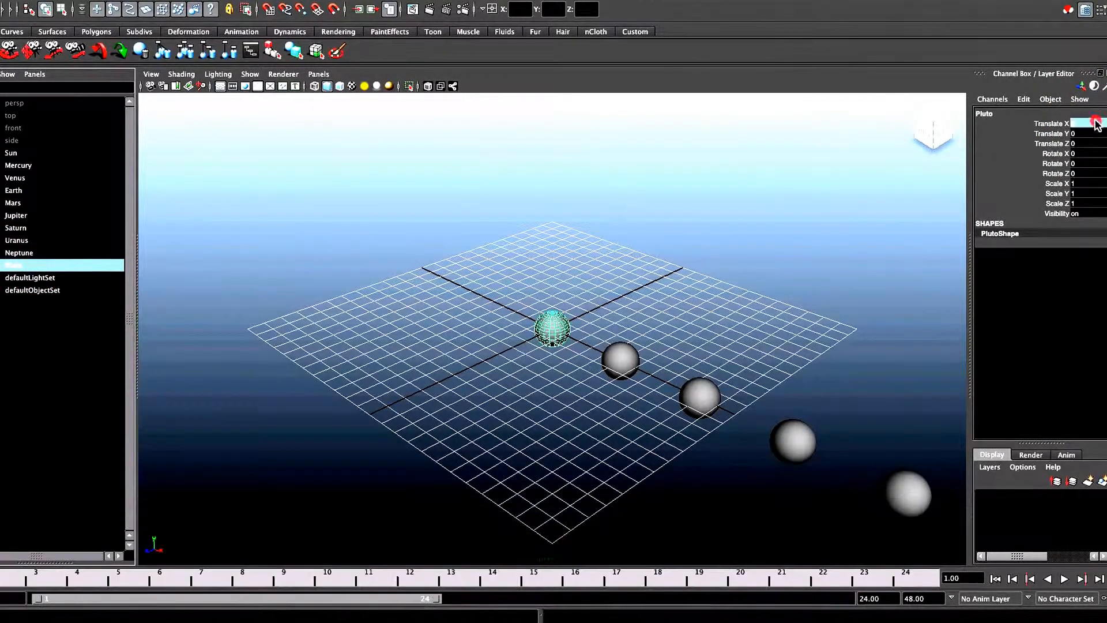
left_click(1090, 123)
key("Return")
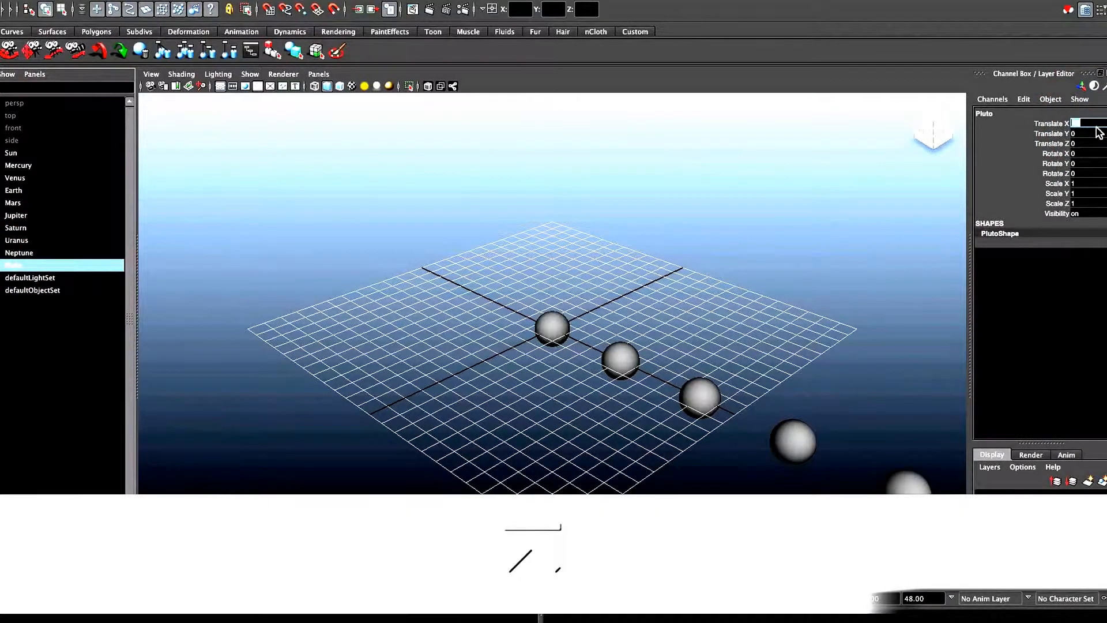
Select the Sun at the origin and try moving it along the X axis with grid snapping.
left_click(552, 327)
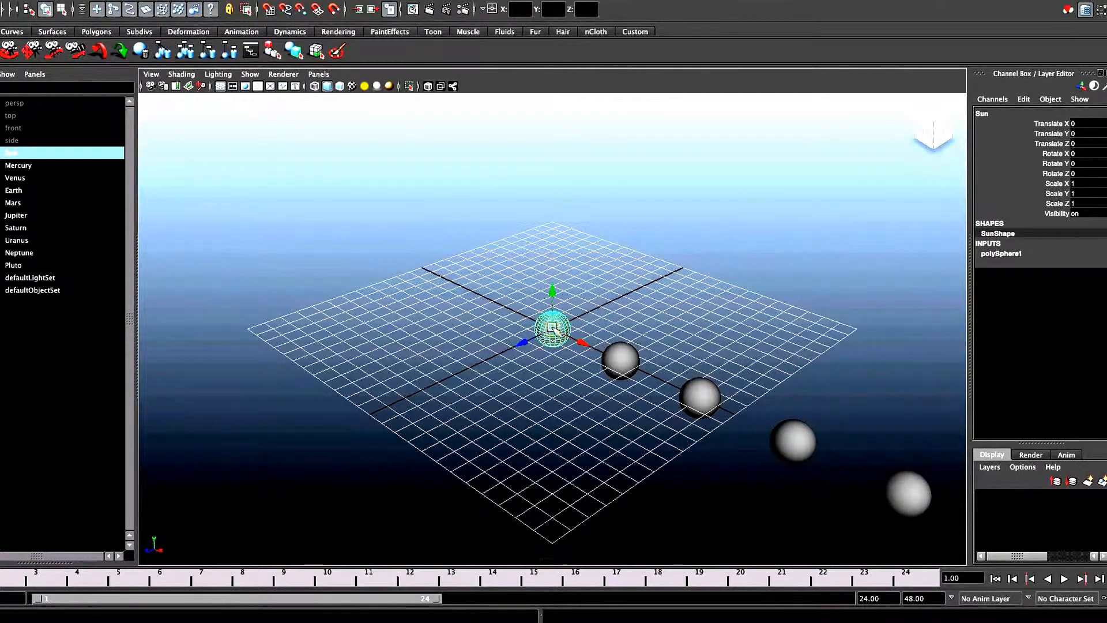
key("x")
mouse_move(581, 344)
left_mouse_down()
mouse_move(667, 383)
mouse_move(582, 344)
left_mouse_up()
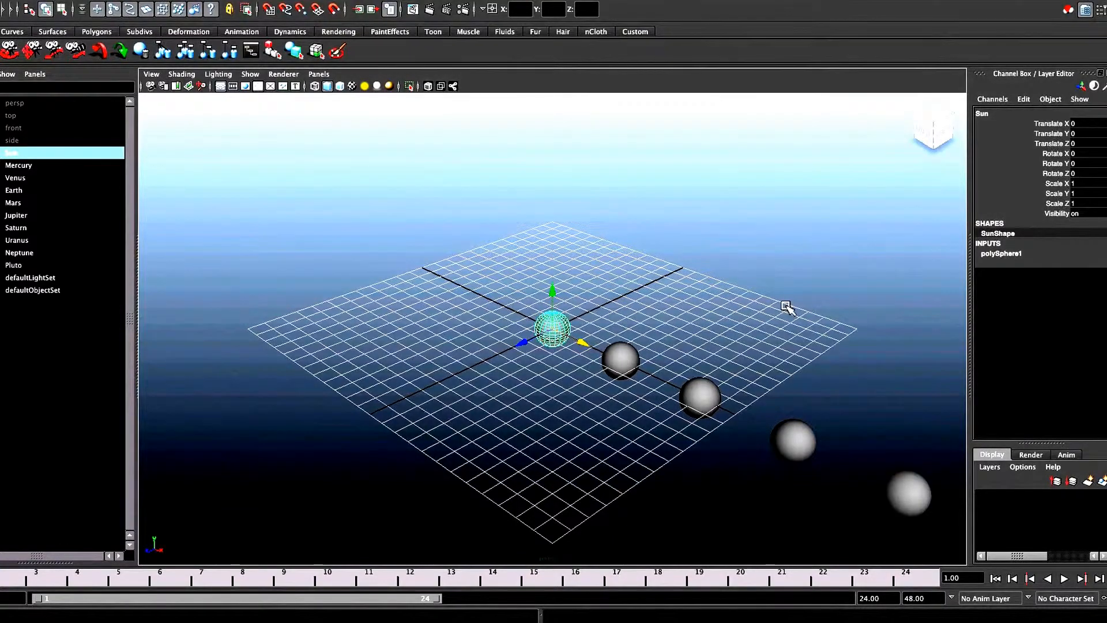
Switch the viewport to the orthographic top view and frame the whole row of spheres from the Sun to Pluto.
right_click_drag(742, 316, 376, 352, "alt")
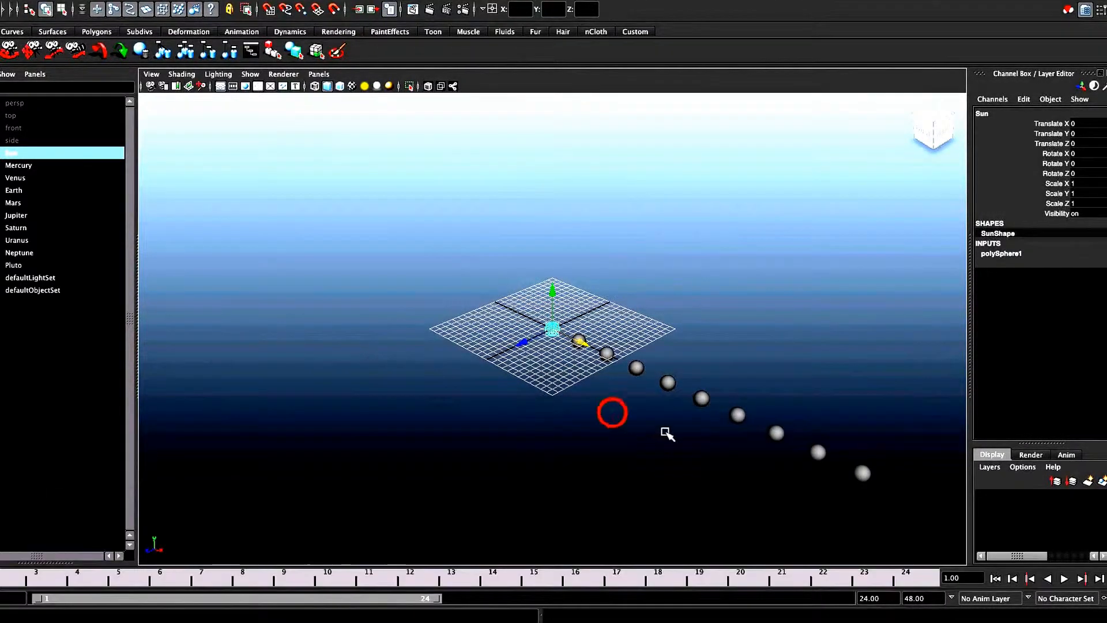
left_click_drag(581, 413, 636, 429, "alt")
right_click_drag(710, 372, 683, 369, "alt")
middle_click_drag(524, 359, 431, 367, "alt")
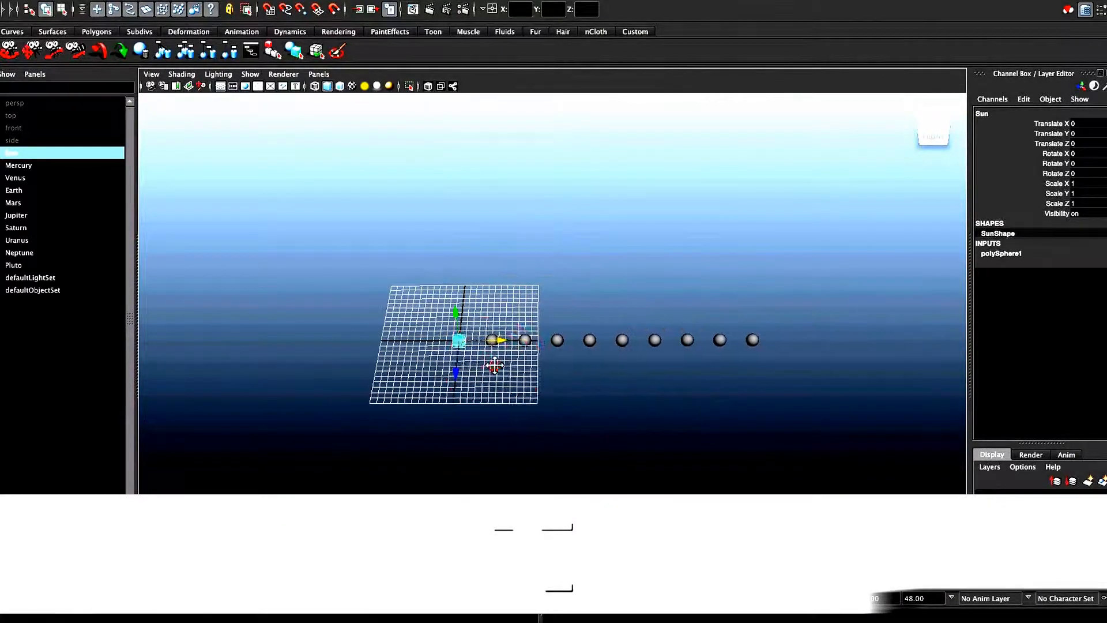
left_click(319, 74)
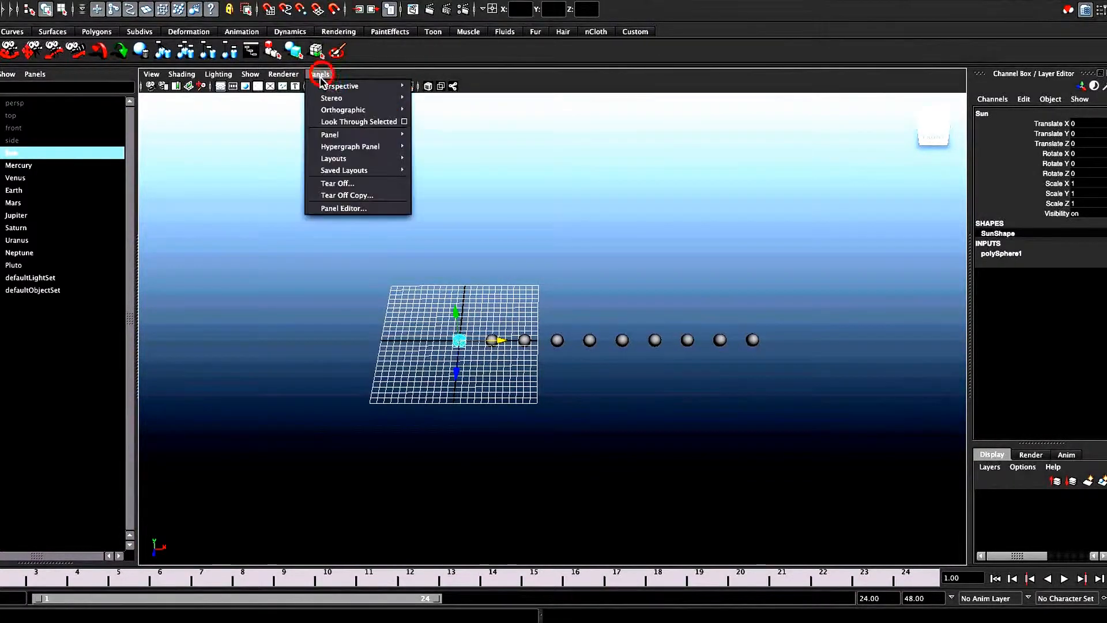
mouse_move(344, 113)
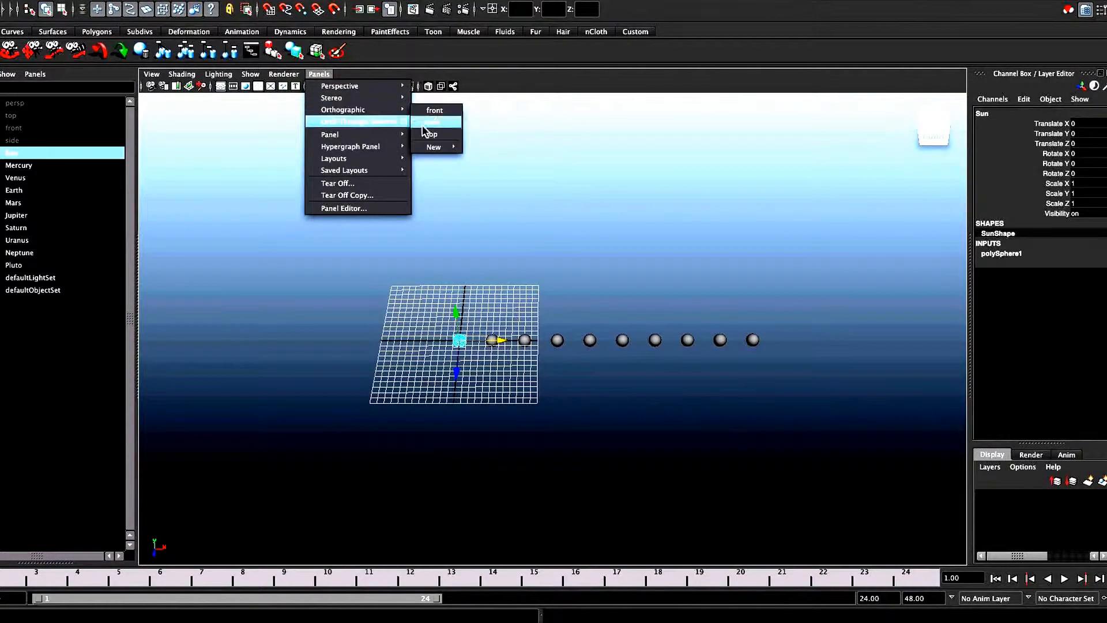
mouse_move(398, 110)
left_click(438, 135)
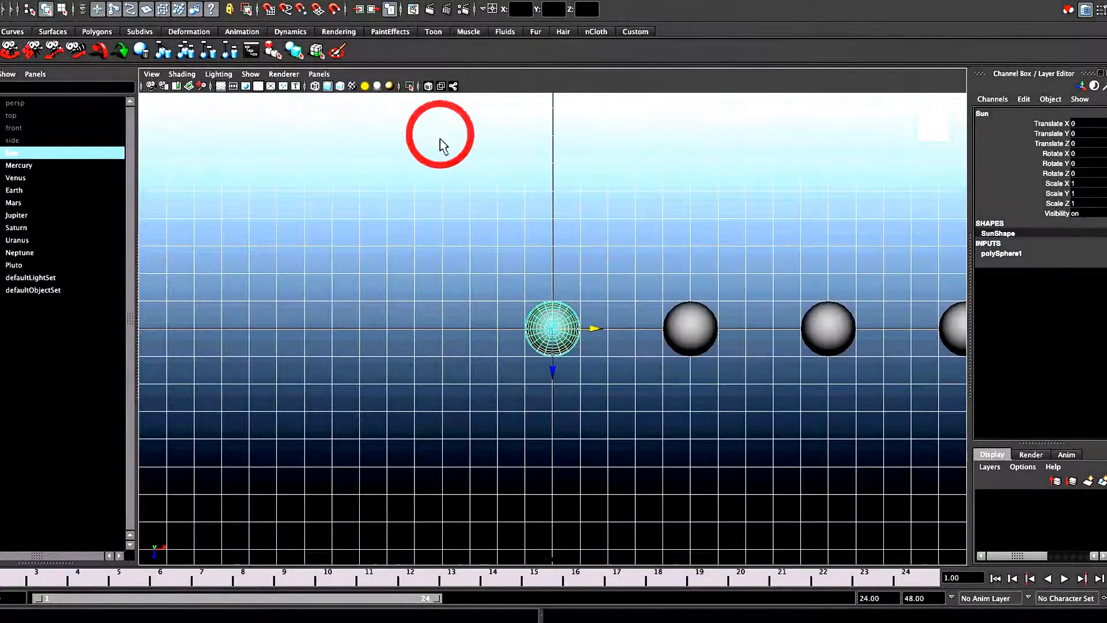
right_click_drag(765, 287, 334, 287, "alt")
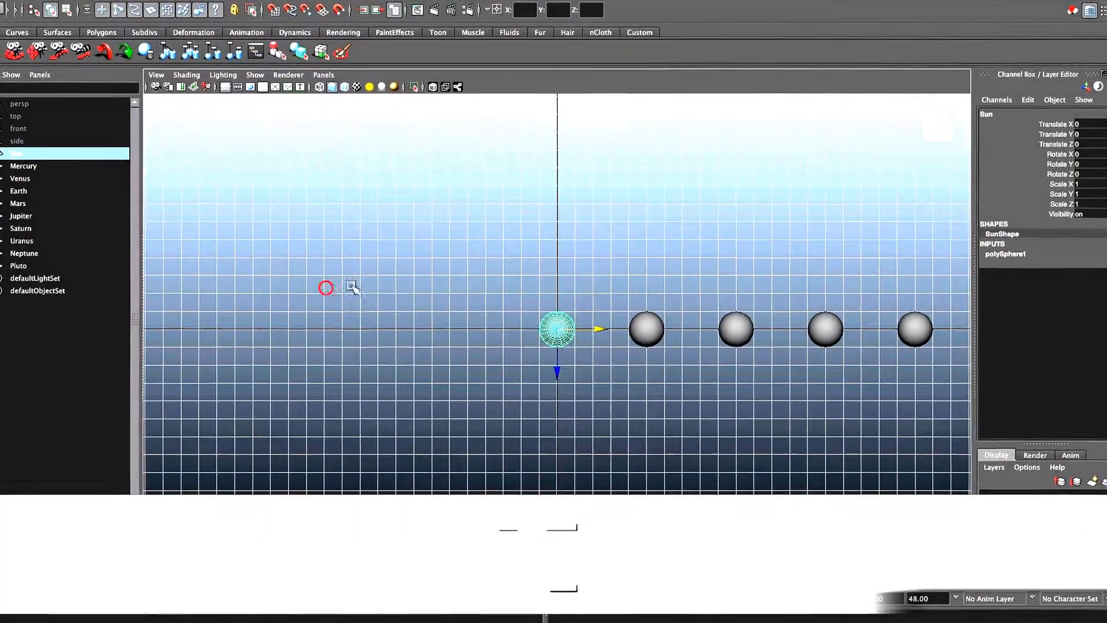
right_click_drag(814, 290, 575, 263, "alt")
mouse_move(642, 263)
middle_mouse_down("alt")
mouse_move(529, 226)
mouse_move(410, 235)
mouse_move(423, 235)
middle_mouse_up("alt")
mouse_move(692, 322)
right_mouse_down("alt")
mouse_move(510, 321)
mouse_move(689, 326)
right_mouse_up("alt")
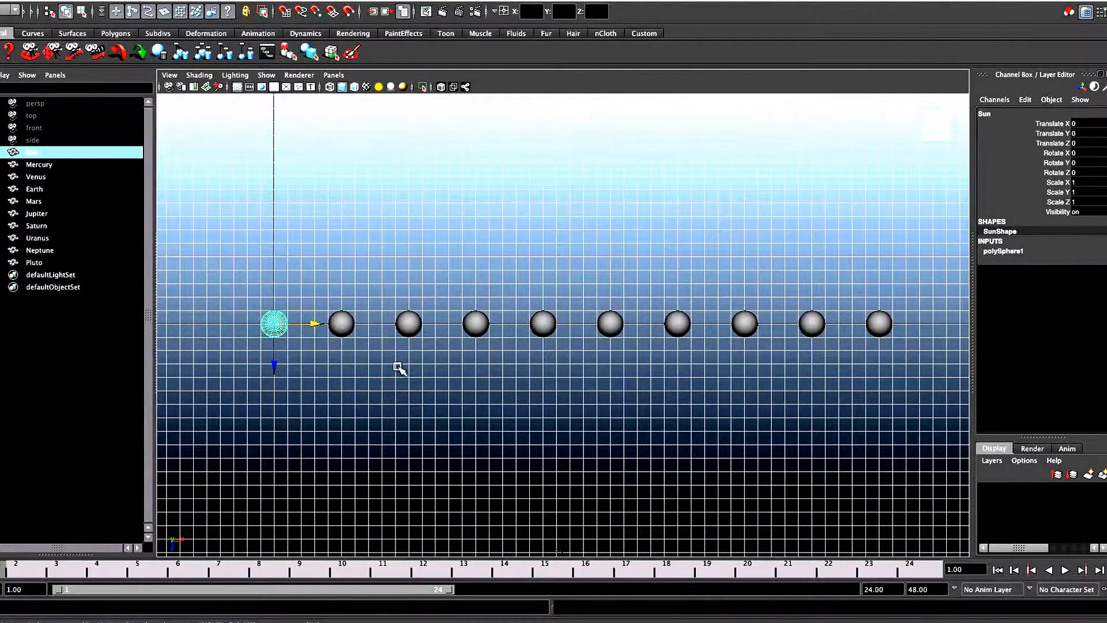
Scale Mercury uniformly to 0.3 and Venus uniformly to 0.8 on all three axes.
left_click(40, 164)
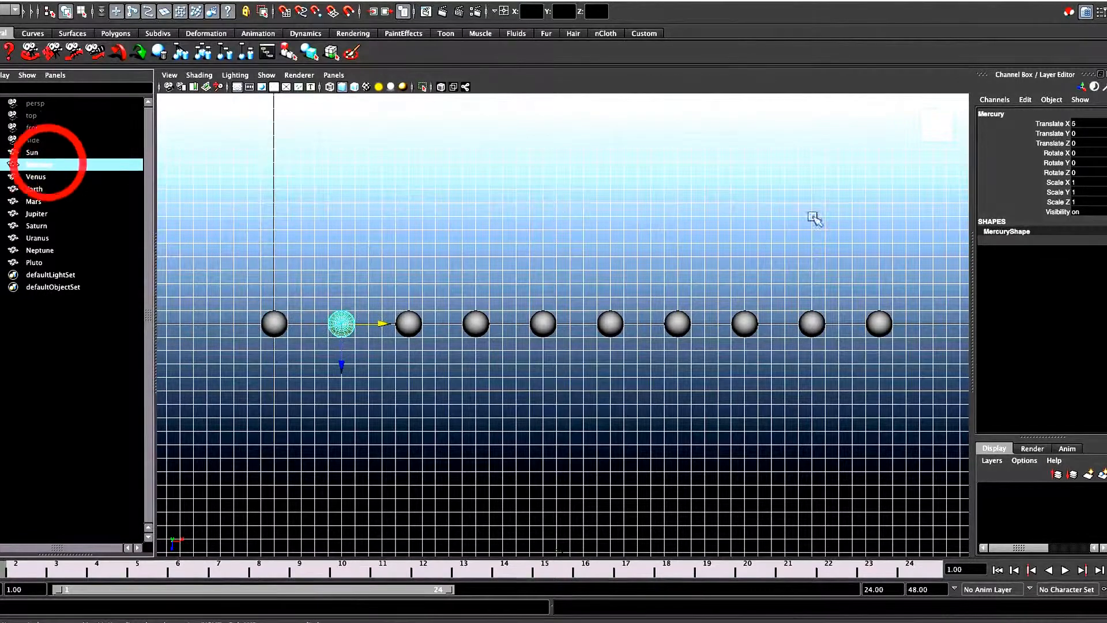
left_click_drag(1087, 202, 1092, 190)
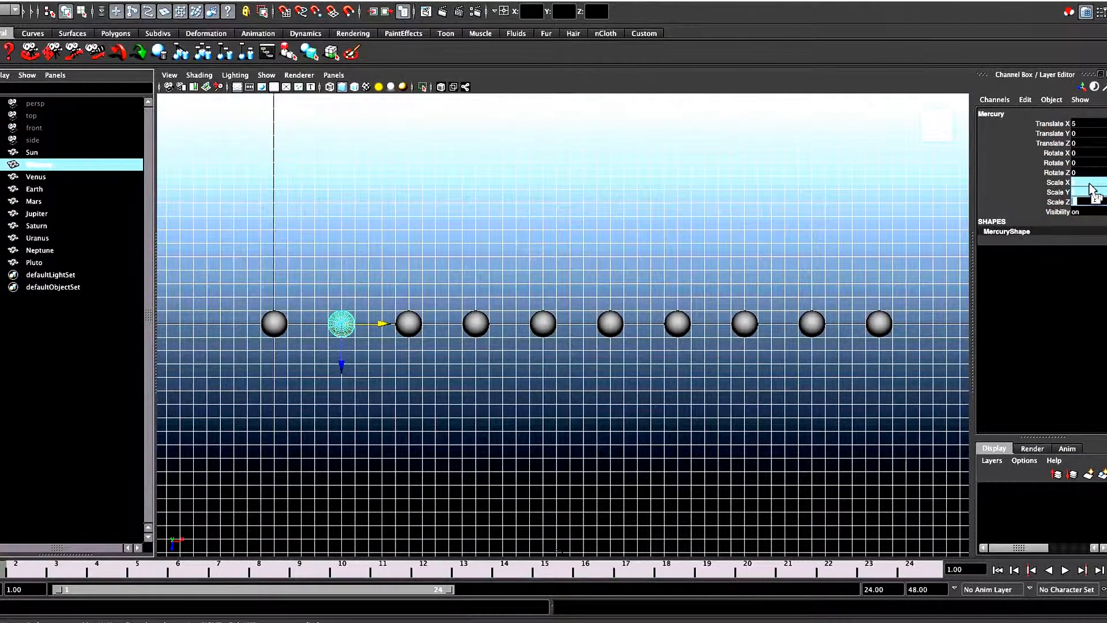
type(".3")
key("Return")
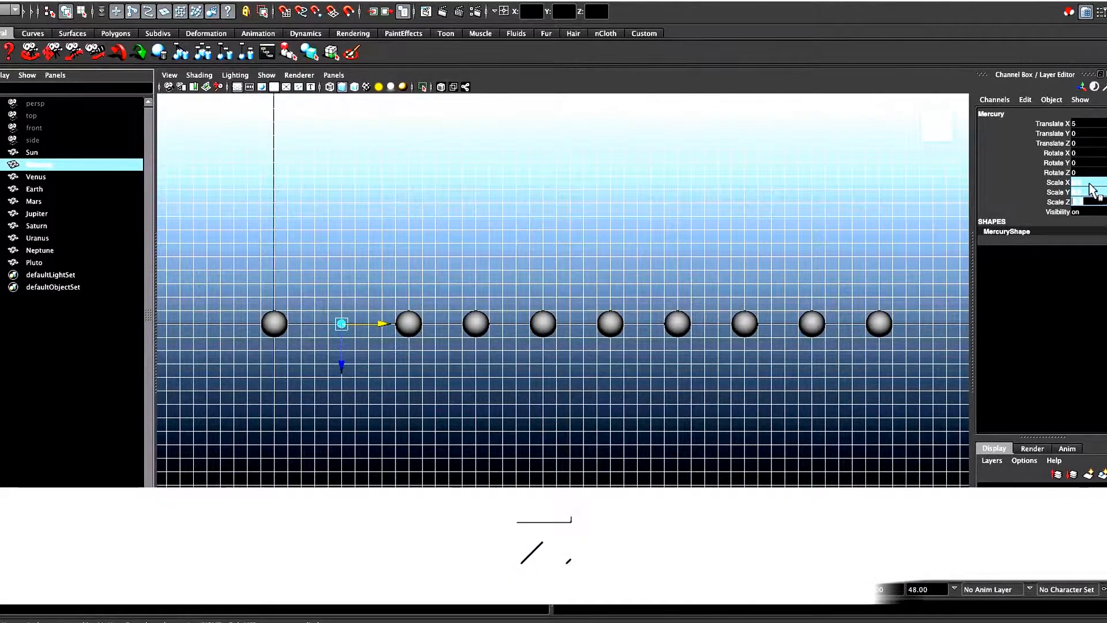
left_click(408, 323)
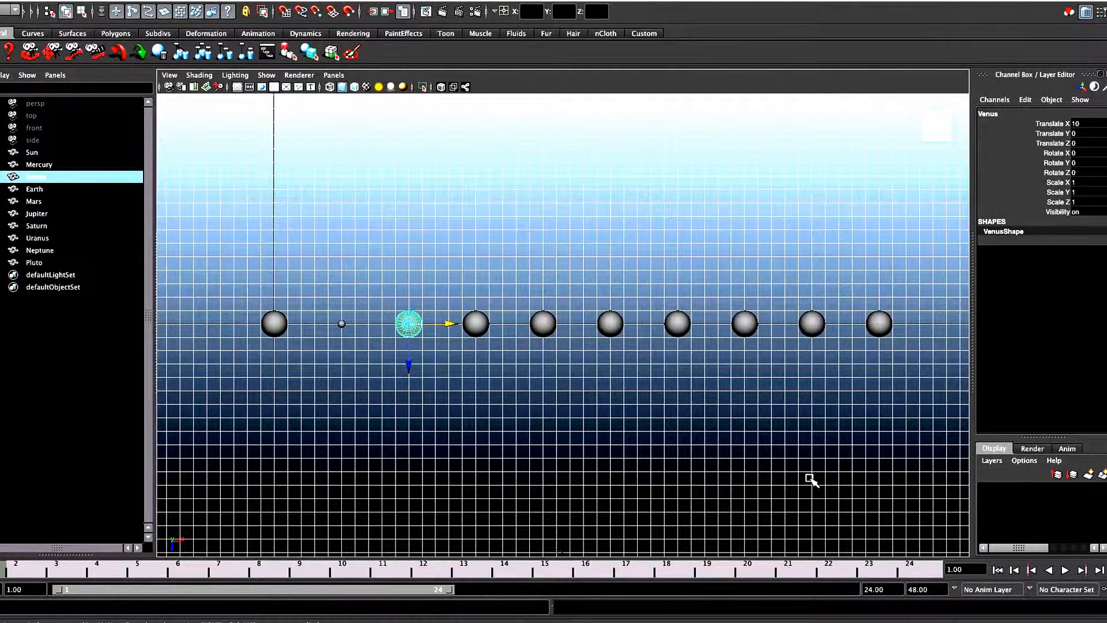
left_click_drag(1088, 183, 1092, 200)
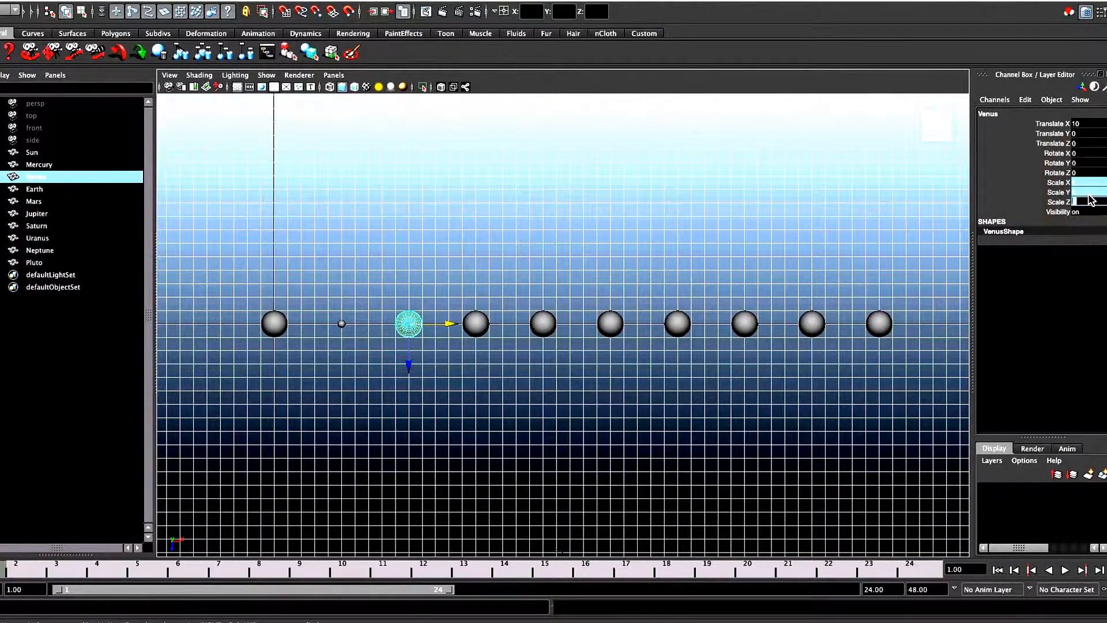
type(".8")
key("Return")
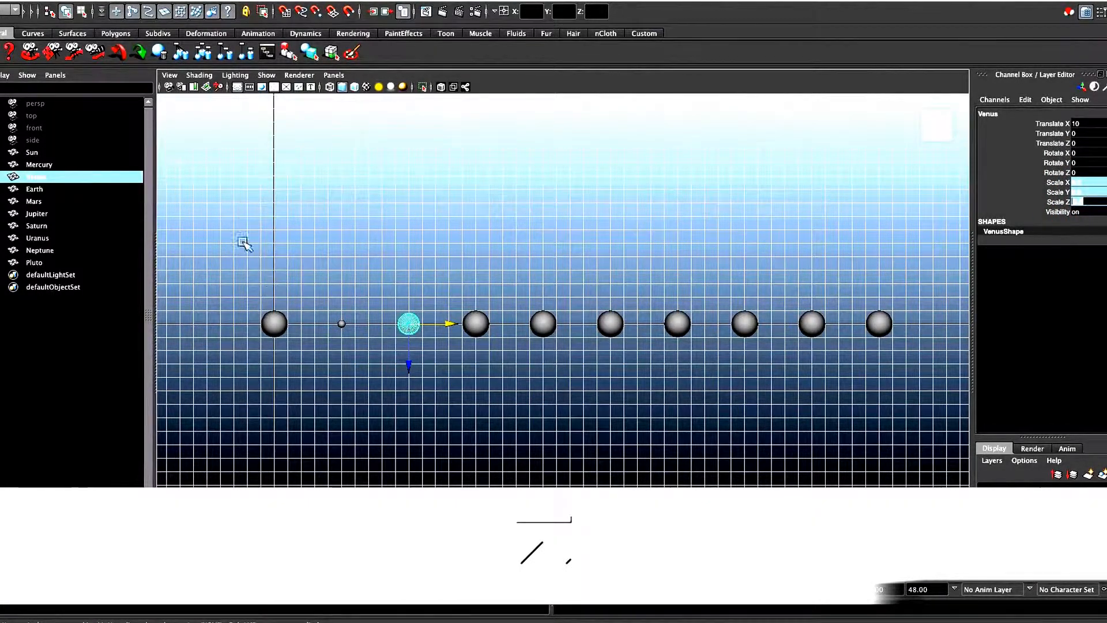
Scale Earth uniformly to 0.9 and Mars uniformly to 0.4 on all three axes.
left_click(36, 189)
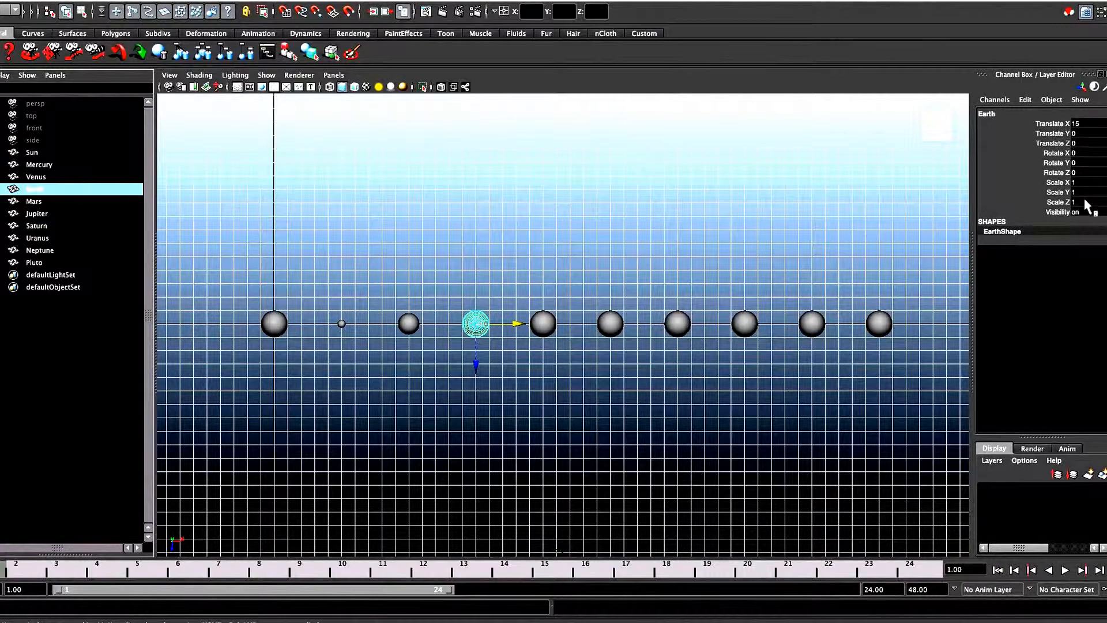
left_click_drag(1087, 182, 1092, 199)
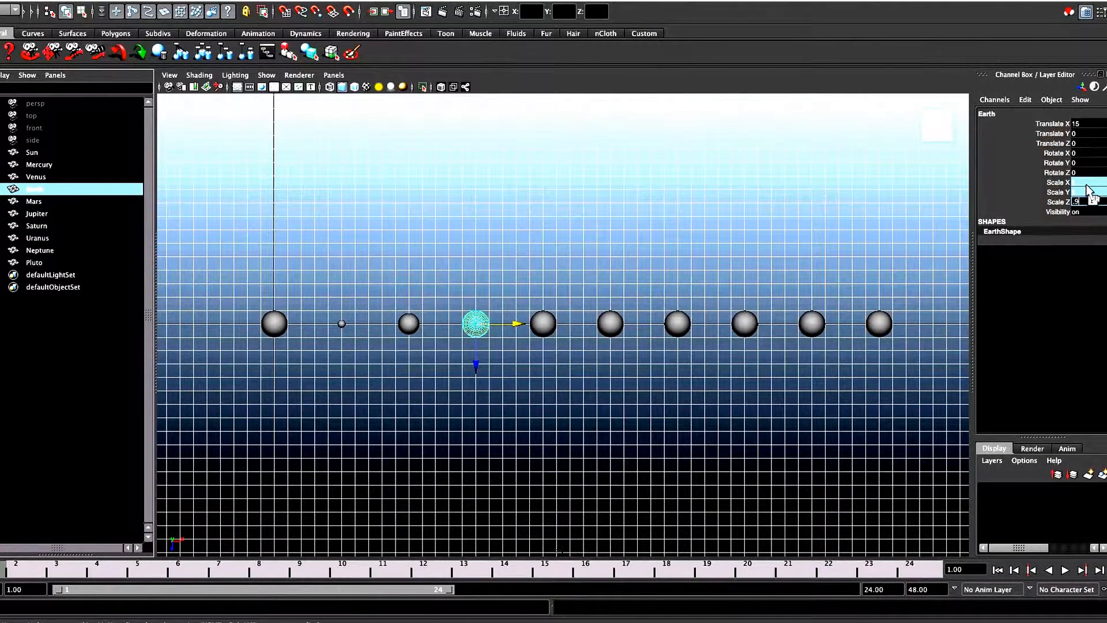
key("Return")
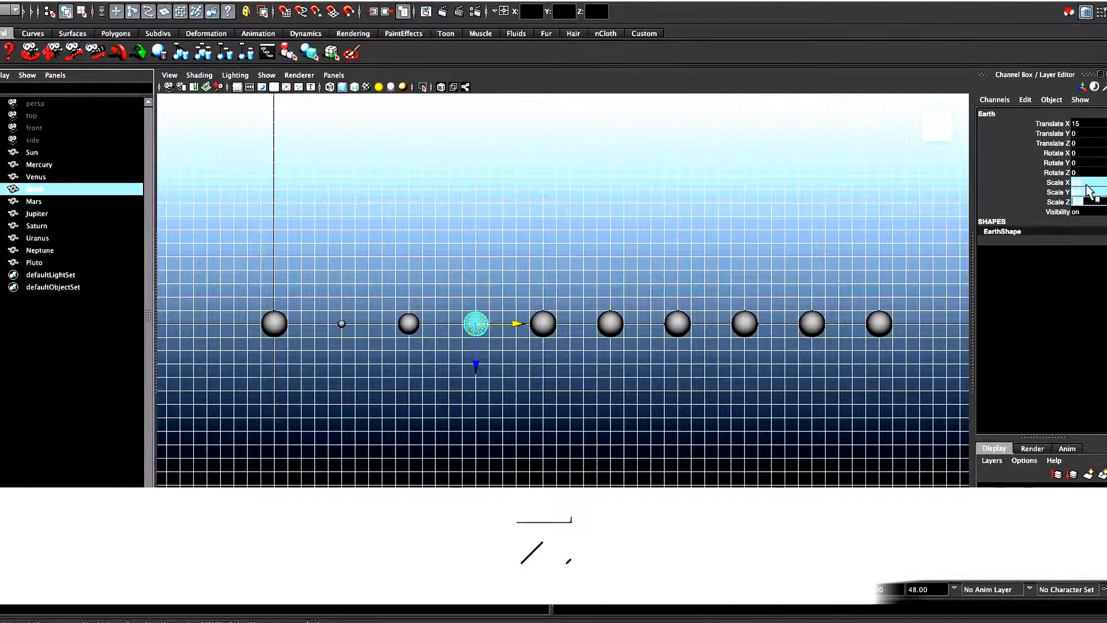
left_click(35, 201)
left_click(1088, 201)
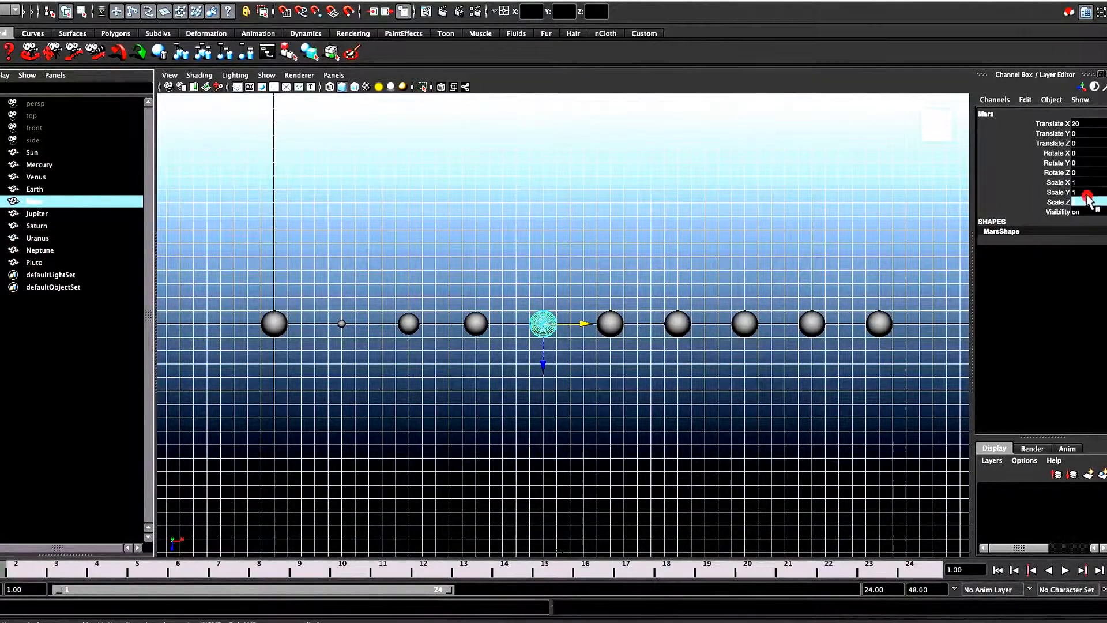
left_click_drag(1088, 199, 1087, 184)
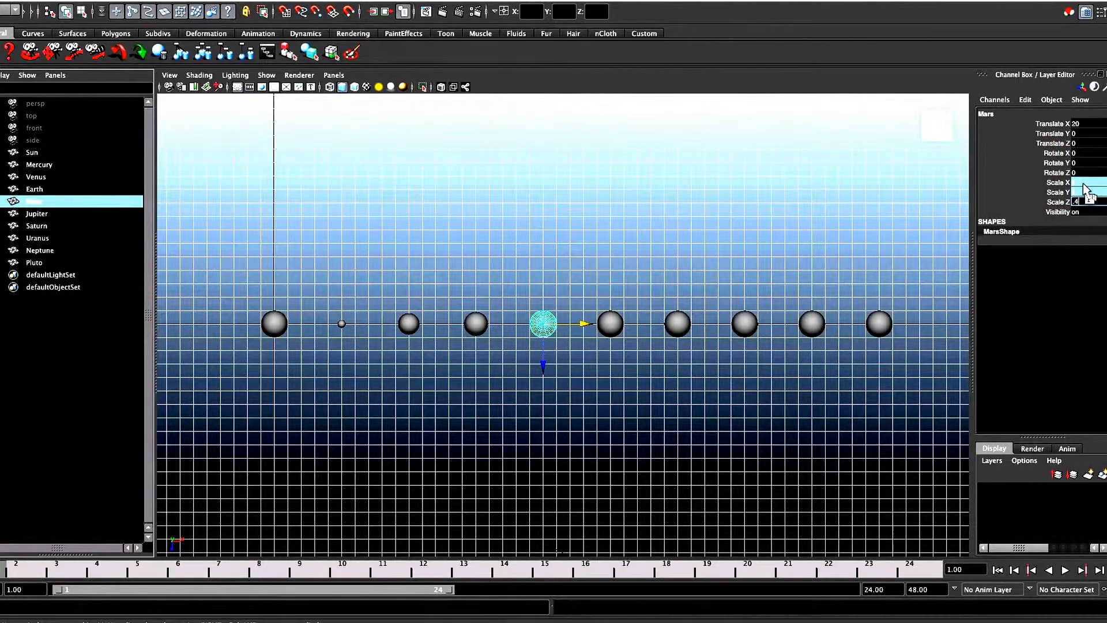
key("Return")
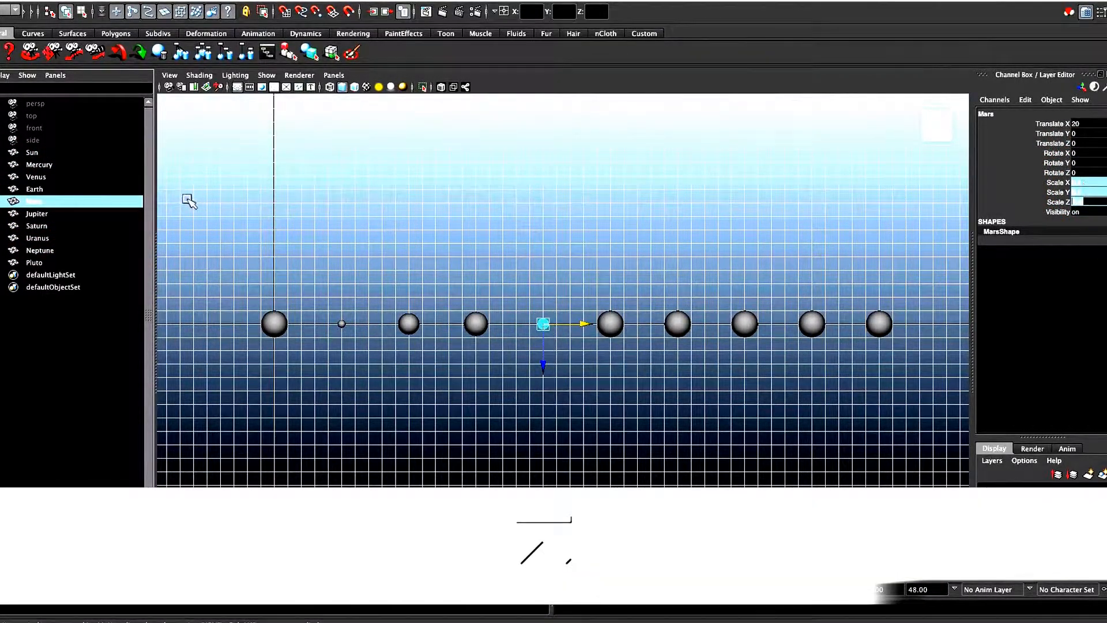
Set Scale X, Y and Z to 10.2 for Jupiter and to 8.3 for Saturn.
left_click(54, 215)
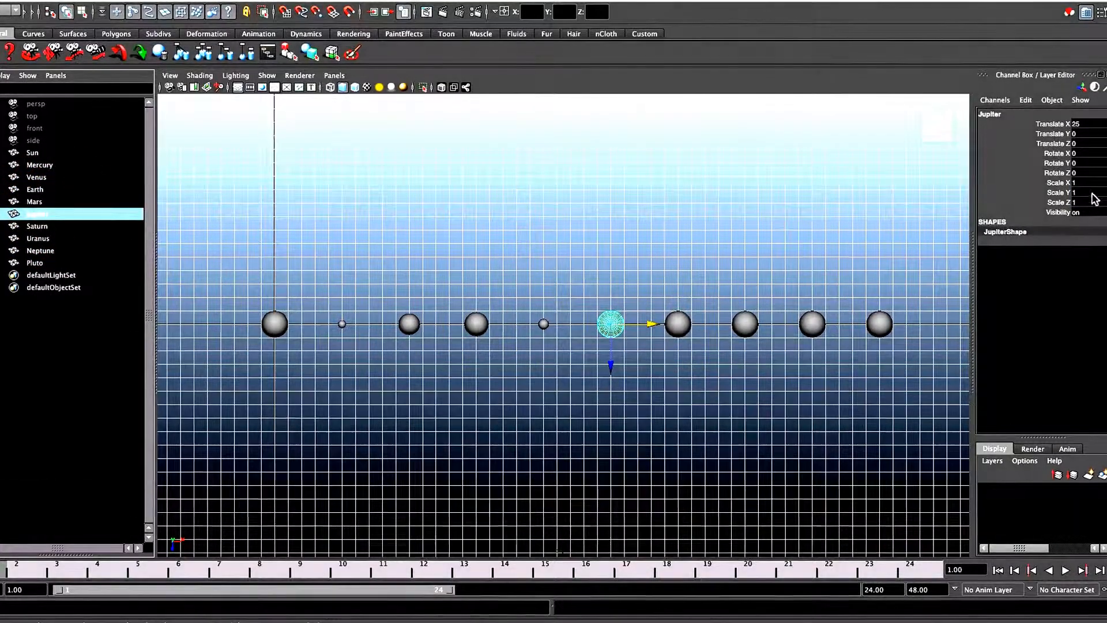
left_click_drag(1087, 201, 1088, 184)
type("10.2")
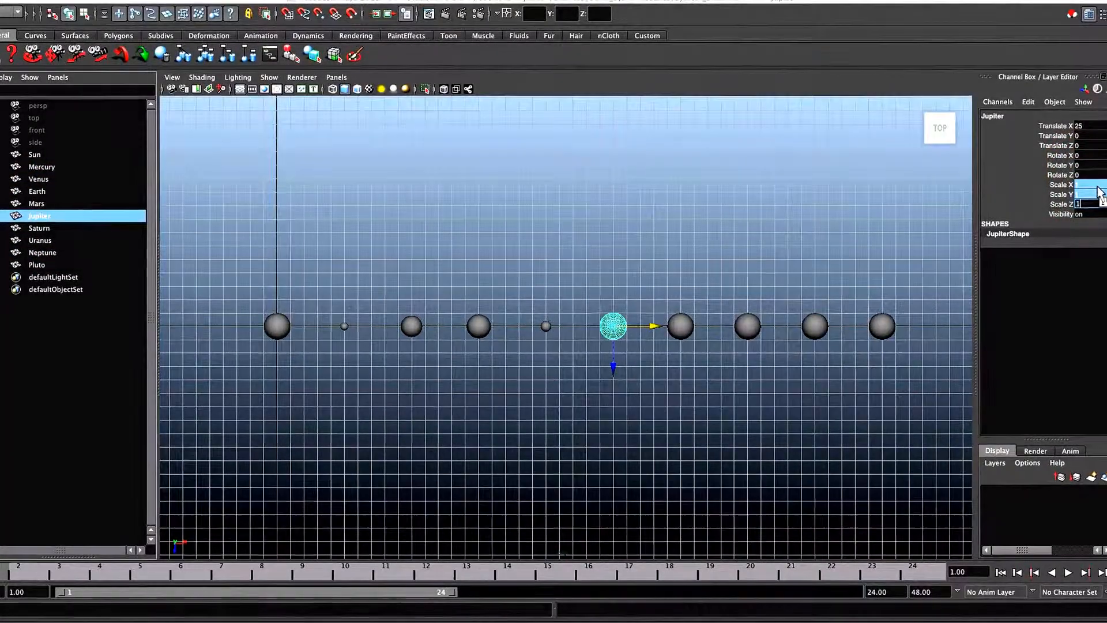
key("Return")
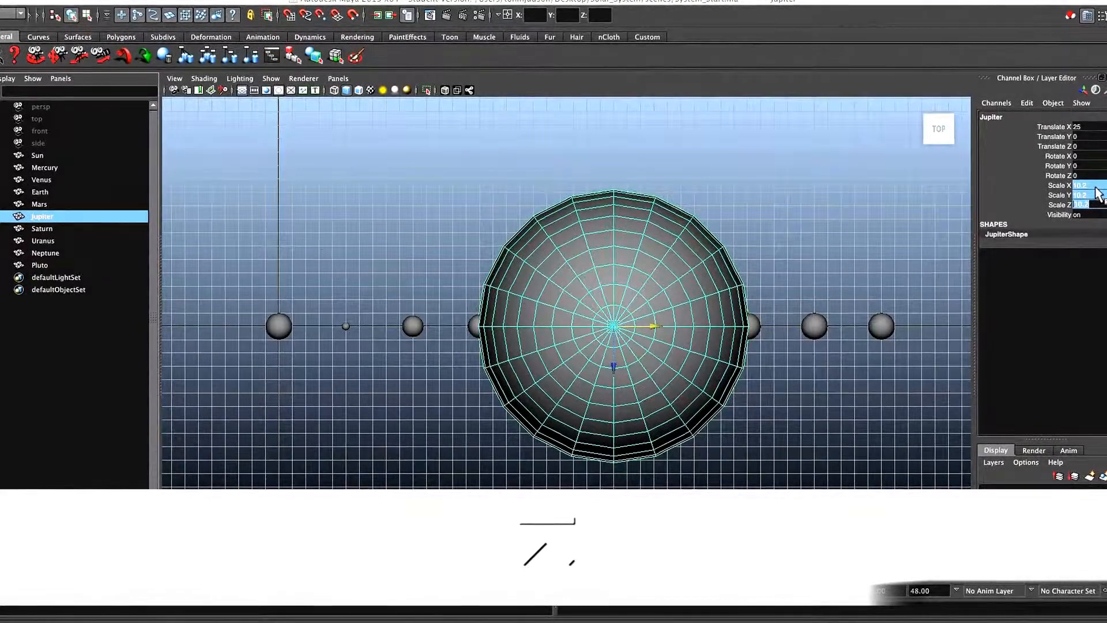
left_click(41, 228)
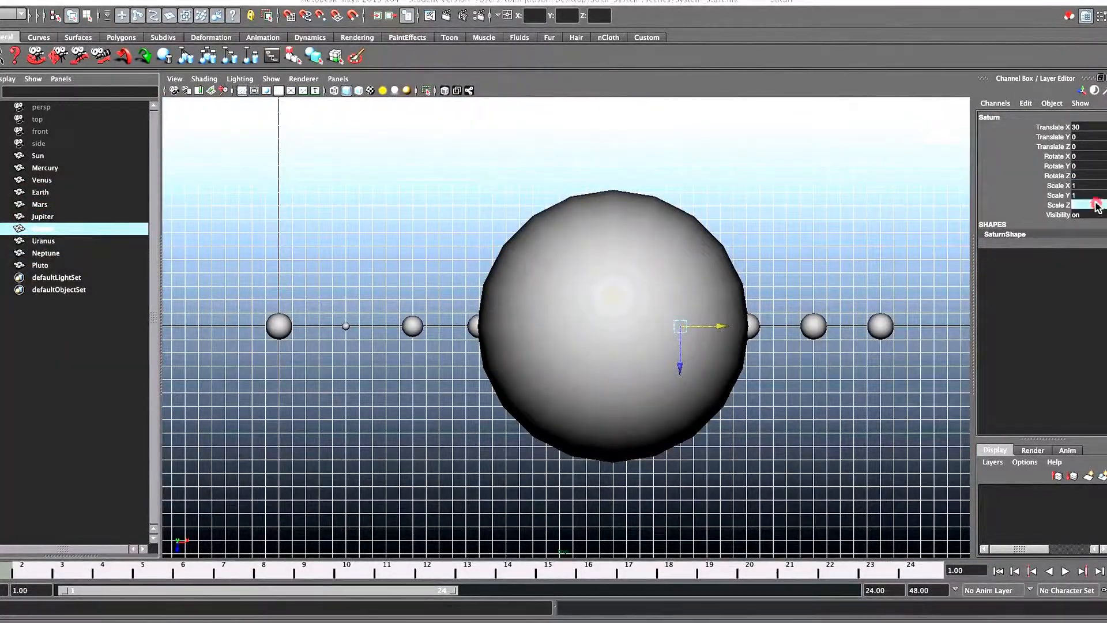
left_click_drag(1096, 206, 1096, 185)
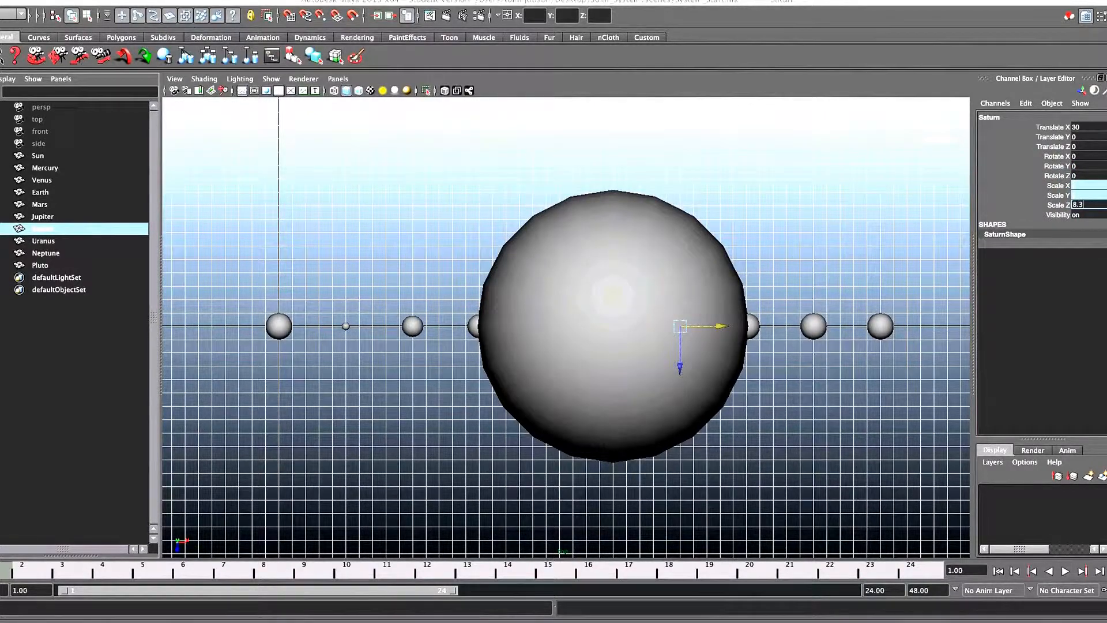
key("Return")
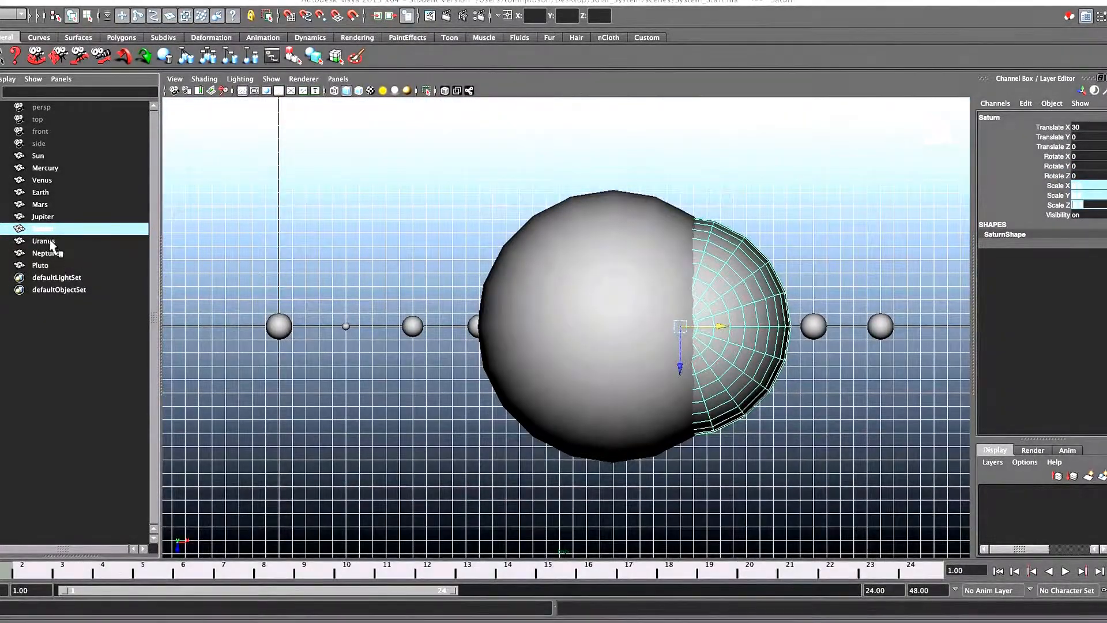
Set Scale X, Y and Z to 3.3 for Uranus and to 3.2 for Neptune.
left_click(53, 241)
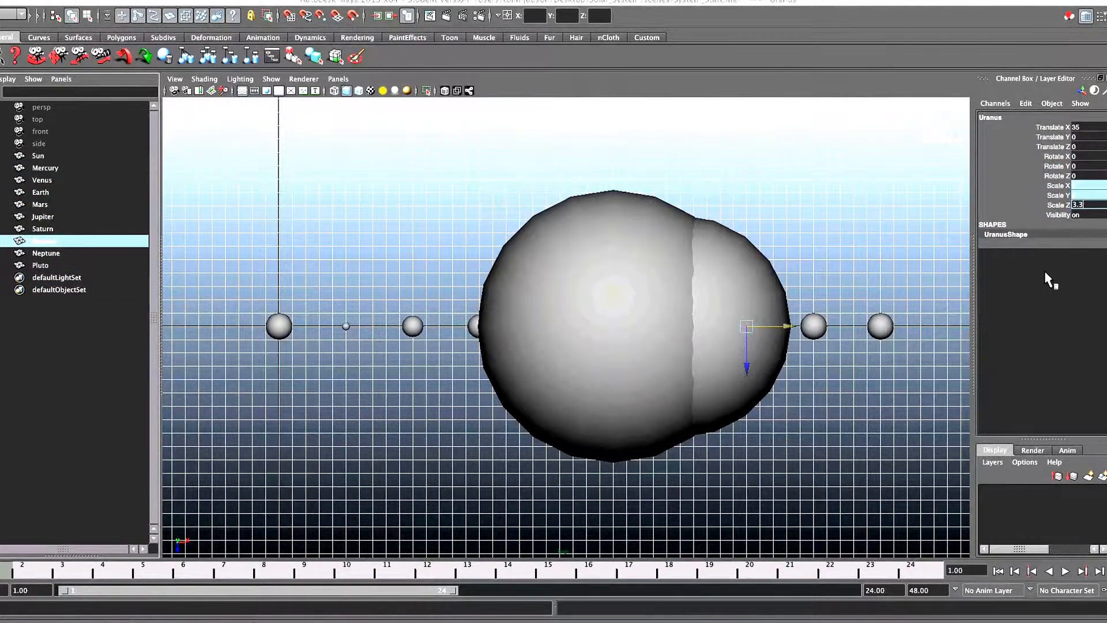
key("Return")
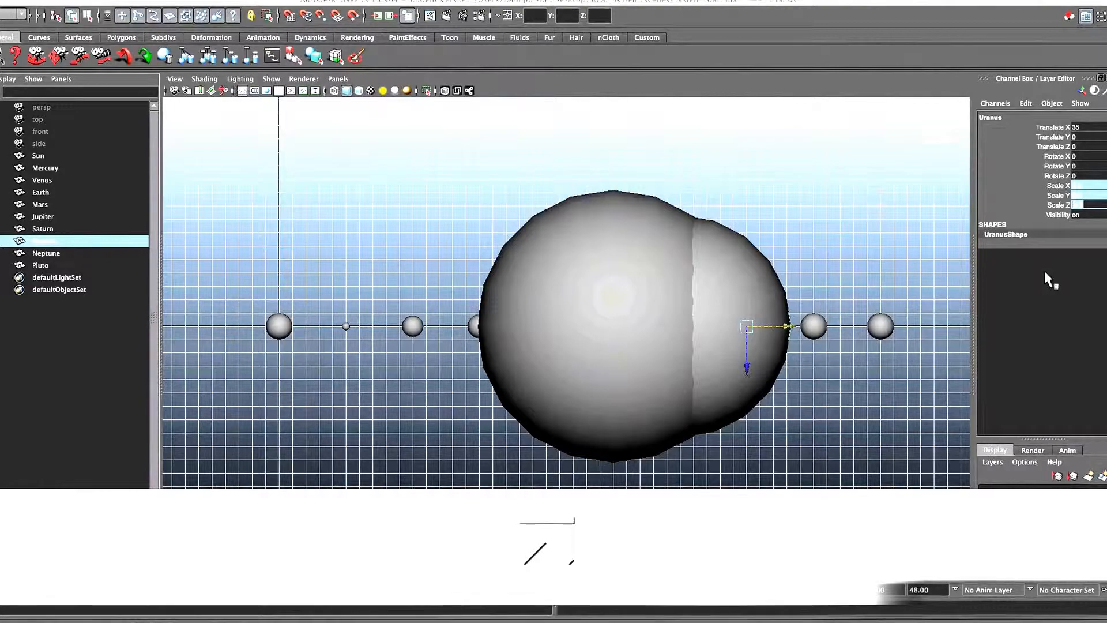
left_click(57, 253)
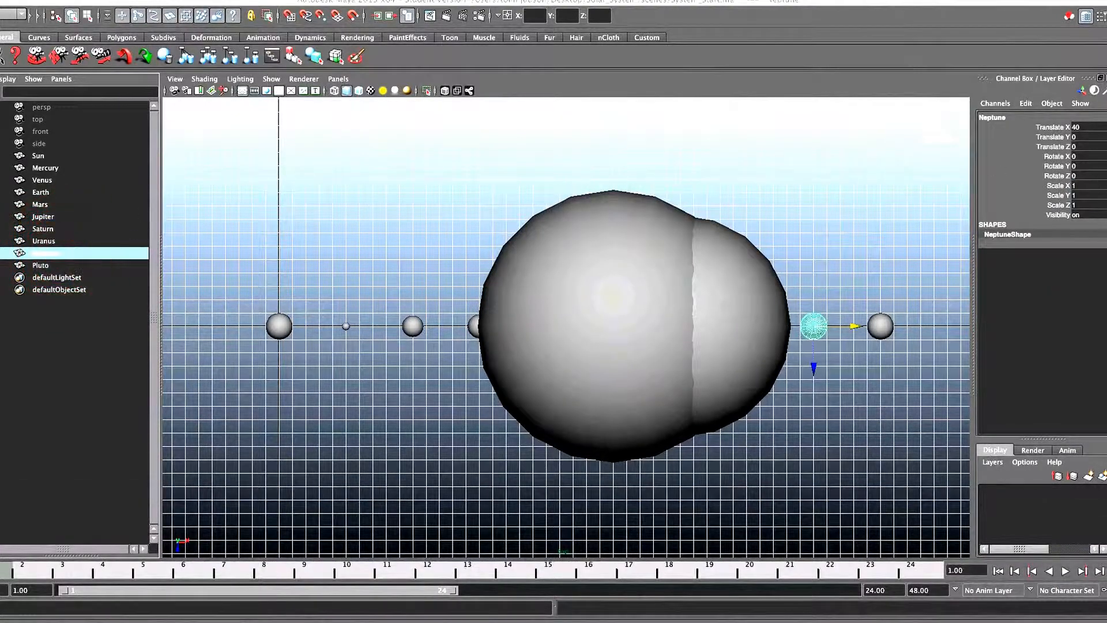
left_click_drag(1085, 185, 1090, 205)
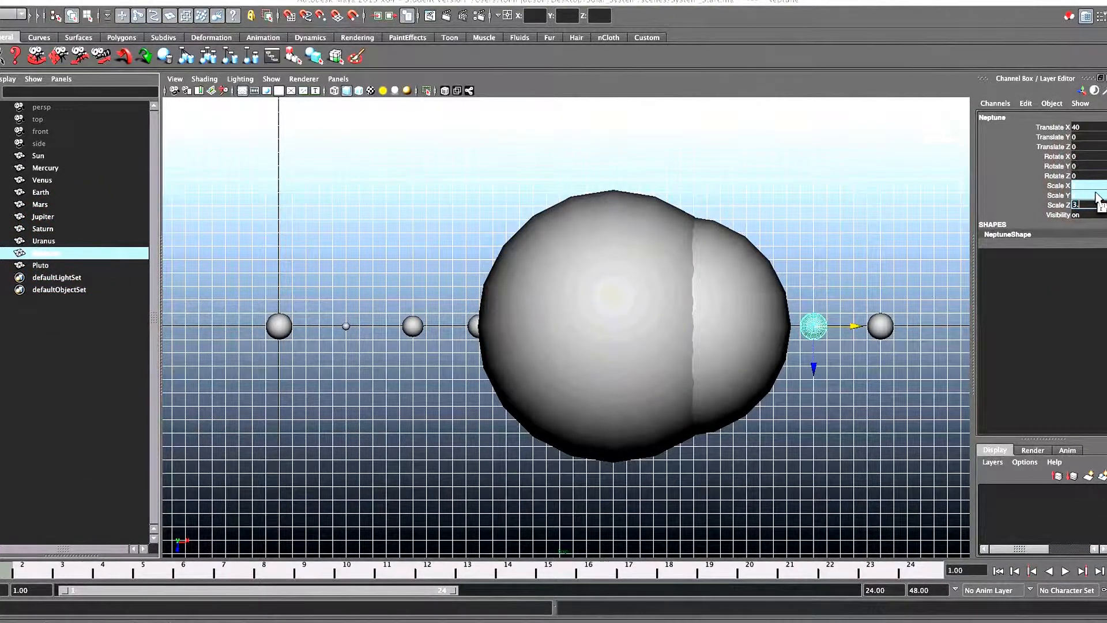
type("3.2")
key("Return")
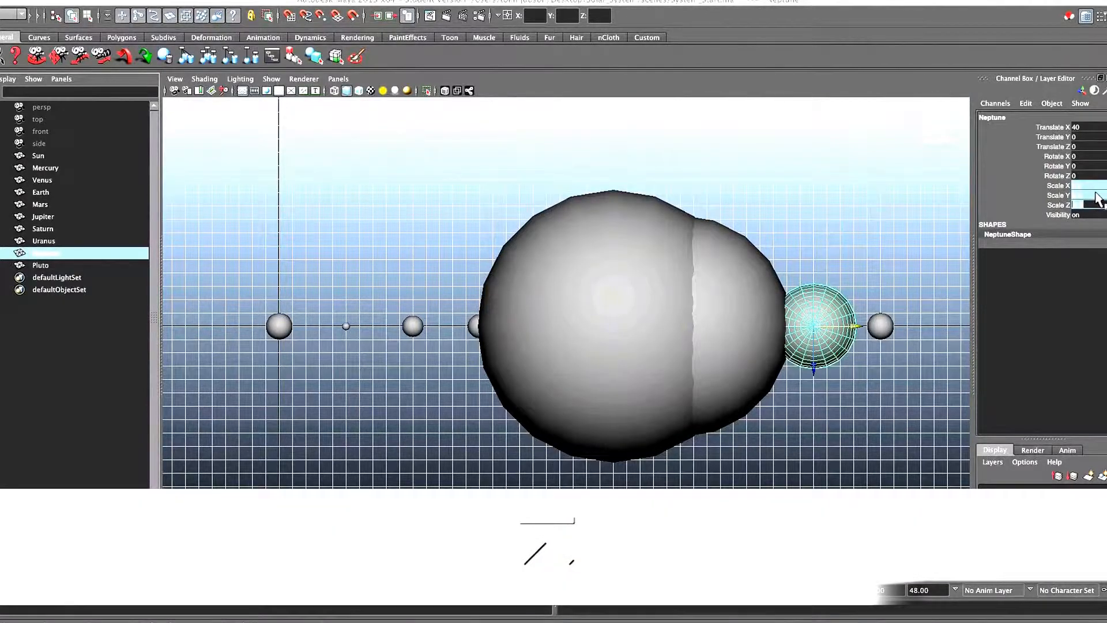
Scale Pluto uniformly to 0.15 on the X, Y and Z axes.
left_click(54, 266)
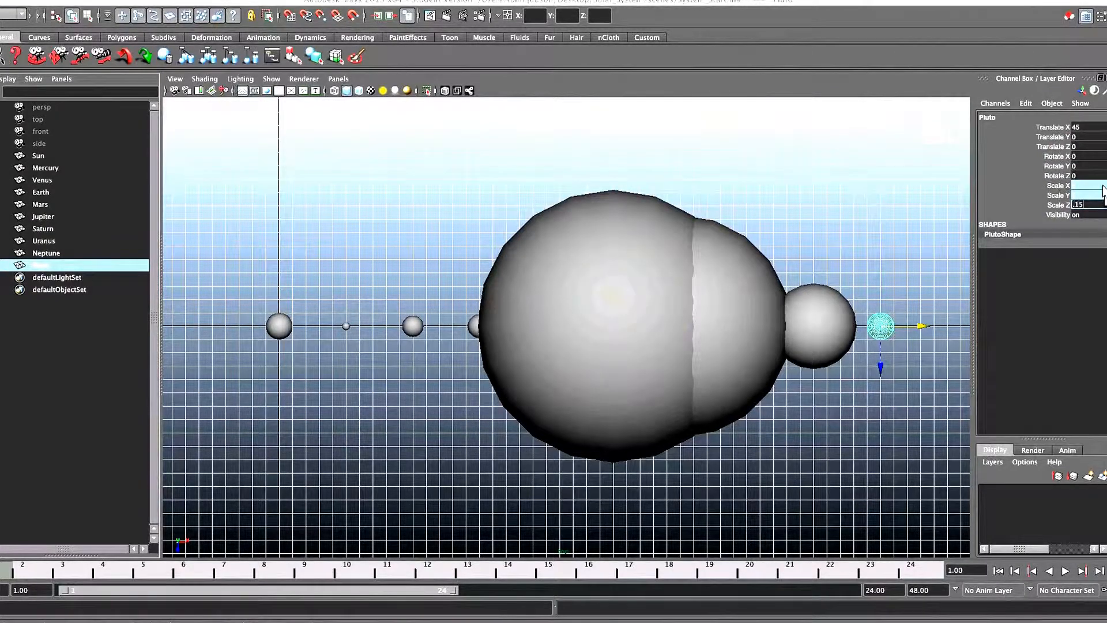
type(".15")
key("Return")
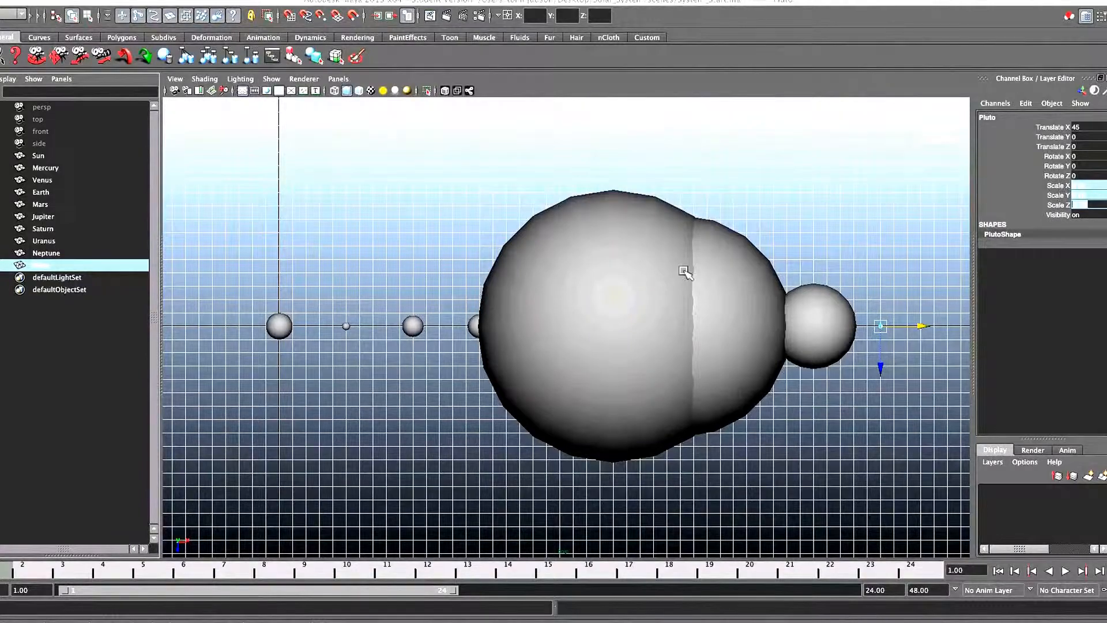
With grid snapping, move Pluto out along the X axis to 62 and Neptune outward to a spot a few units short of Pluto.
right_click_drag(741, 217, 281, 249, "alt")
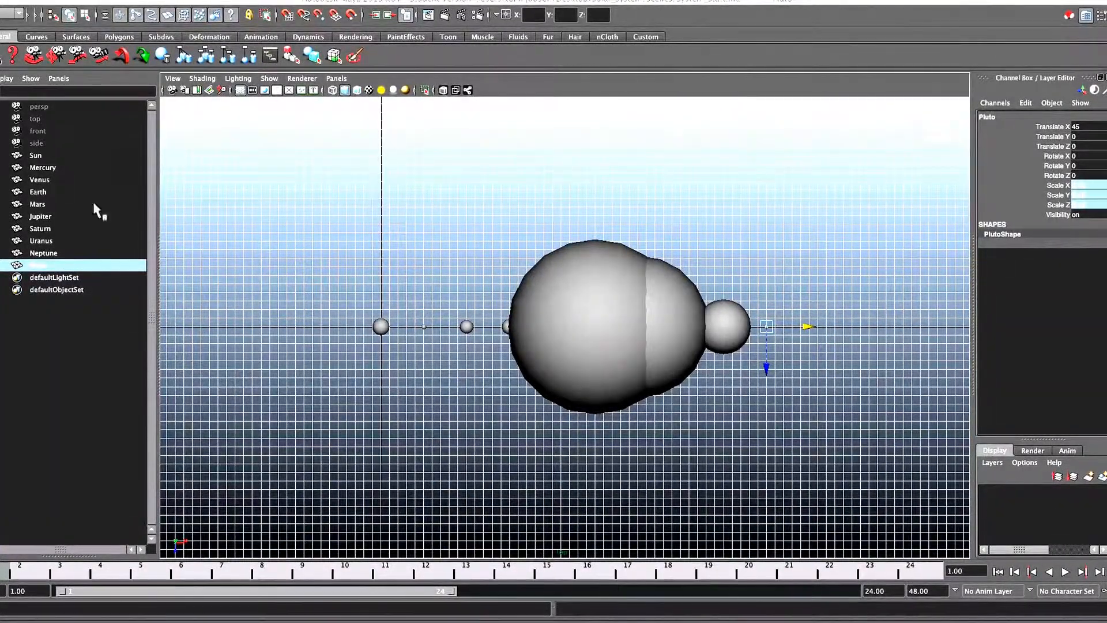
key("x")
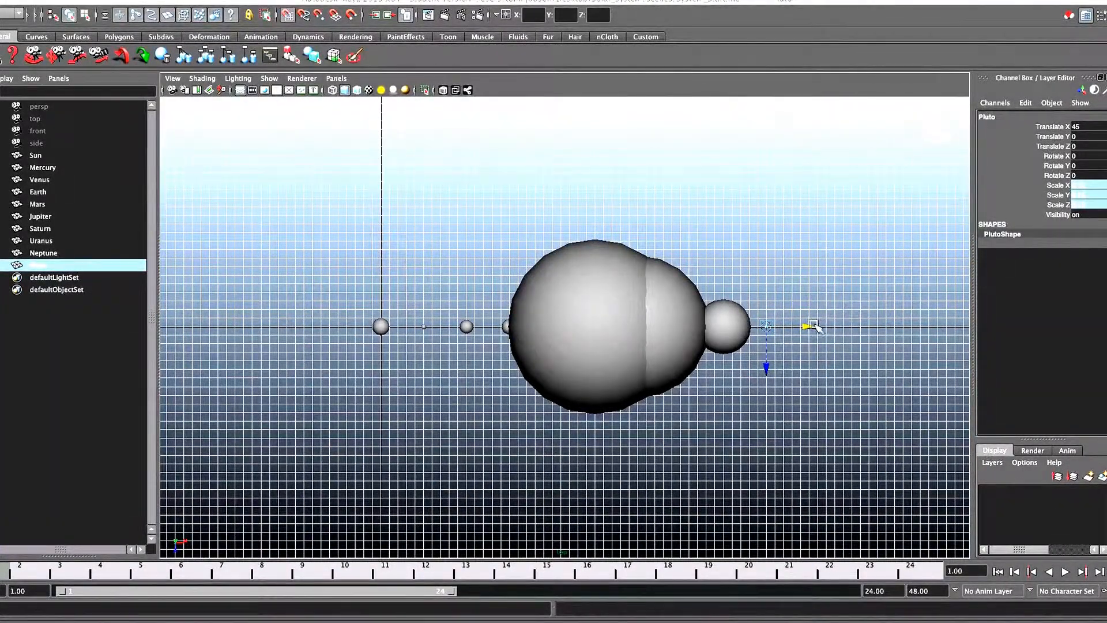
left_click_drag(818, 327, 963, 326)
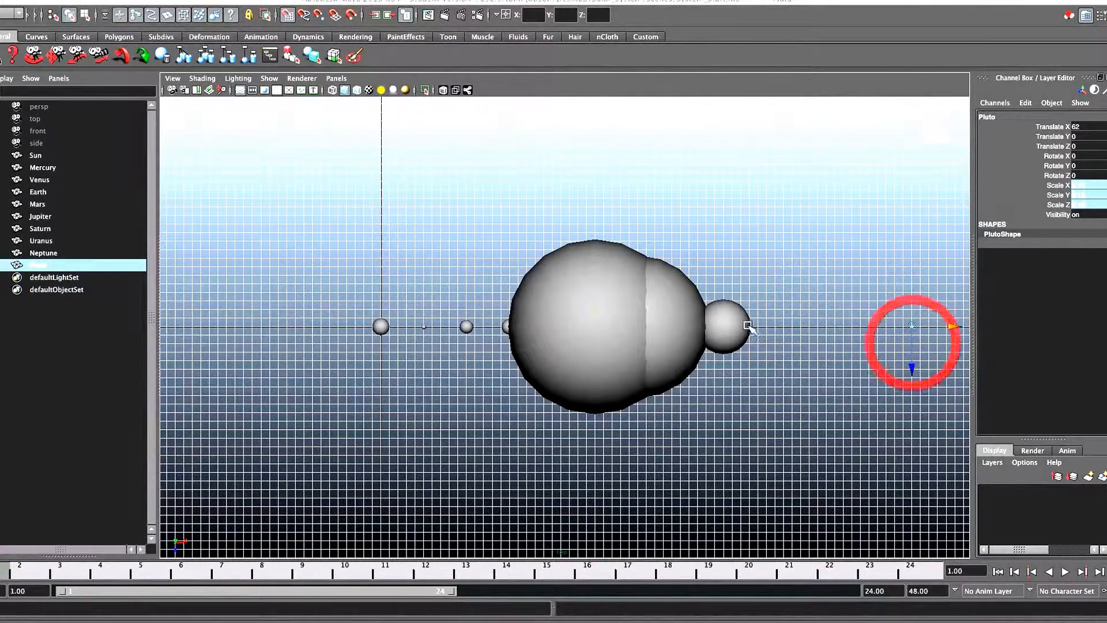
left_click(42, 253)
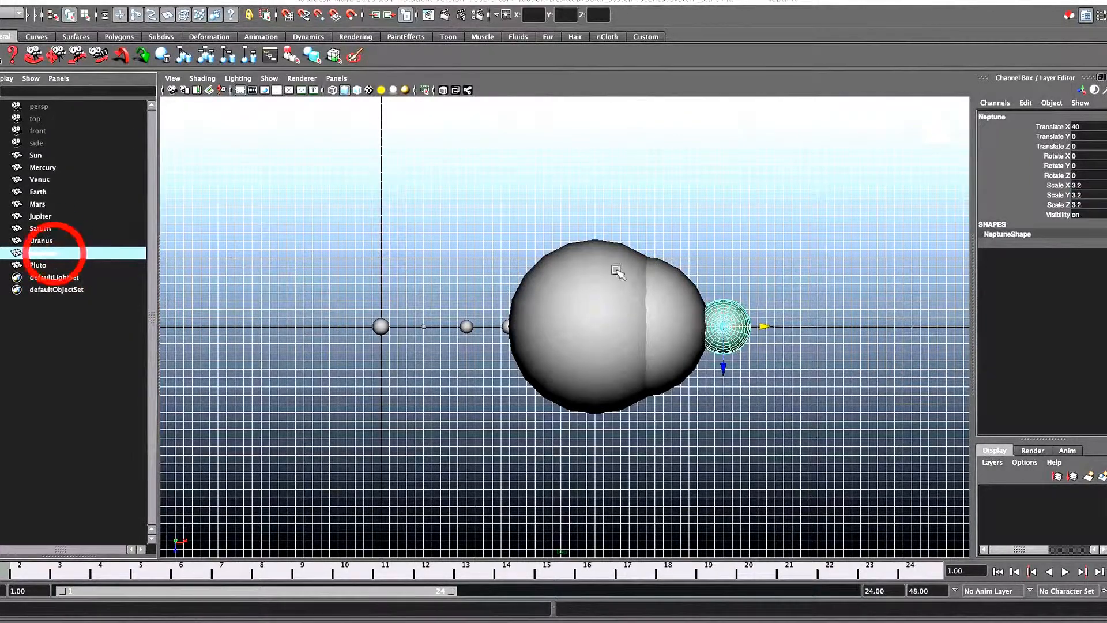
left_click_drag(727, 327, 829, 327)
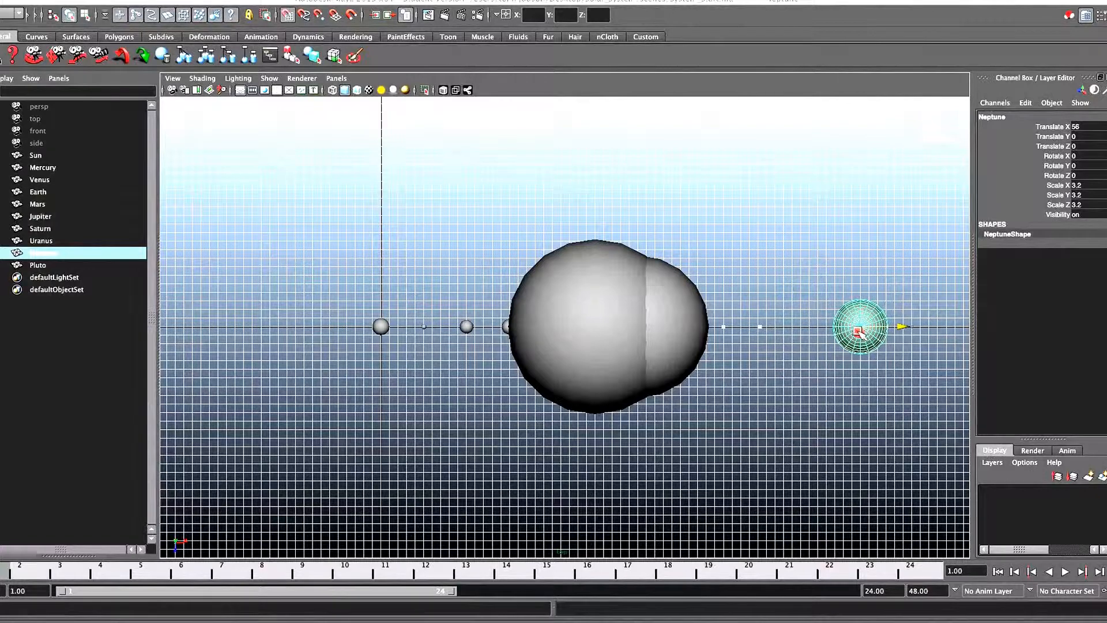
Move Uranus along the X axis to 47, just inside Neptune, and Saturn outward to 36.
left_click(92, 240)
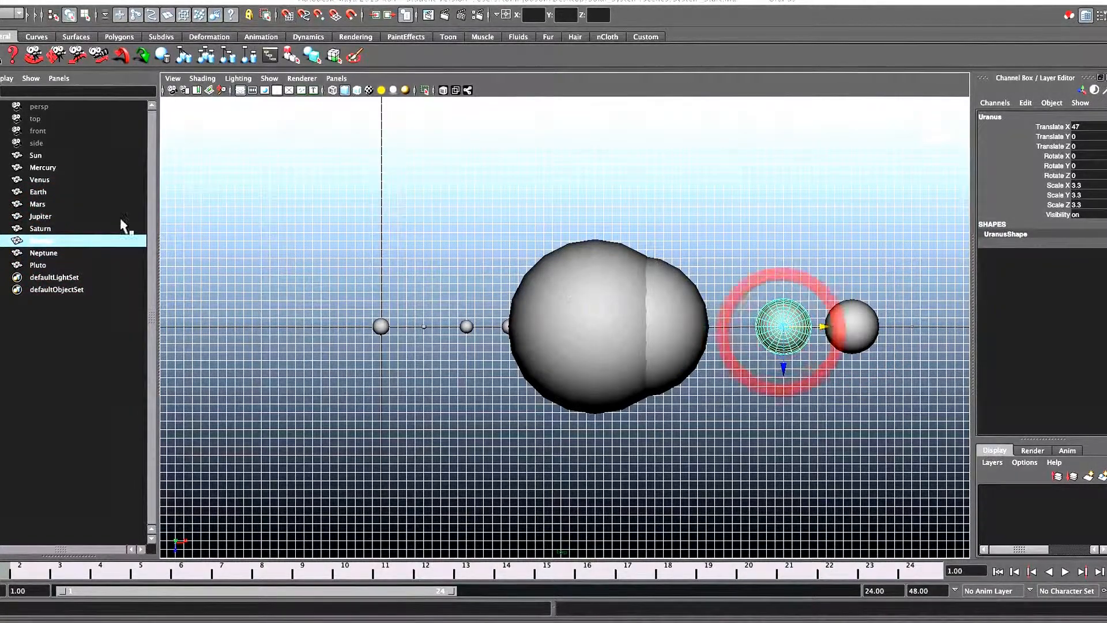
left_click(64, 228)
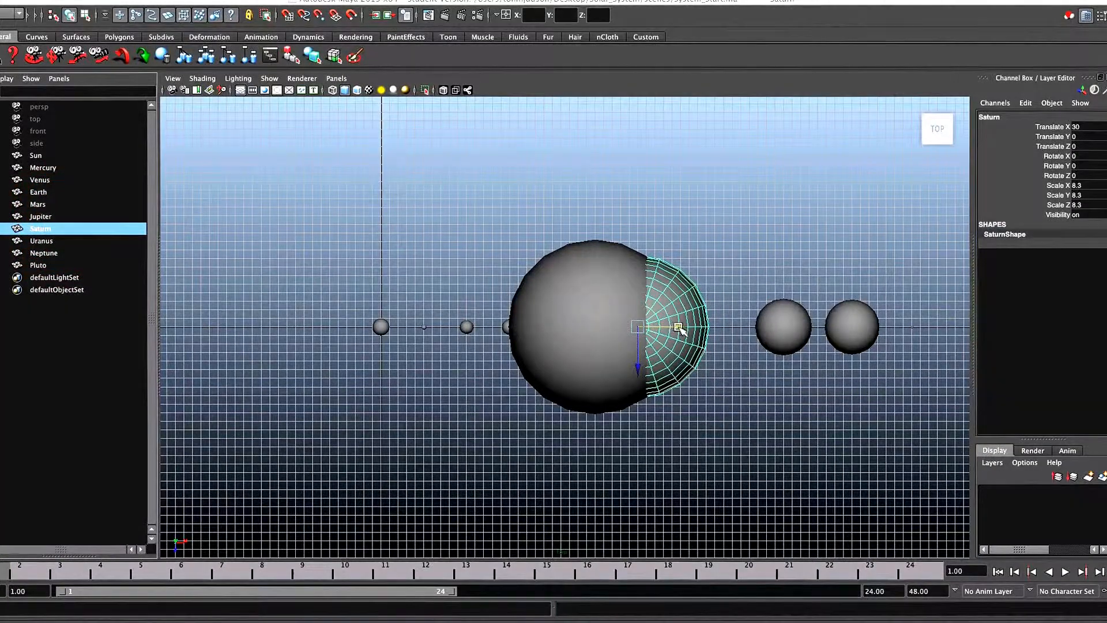
left_click_drag(679, 327, 687, 328)
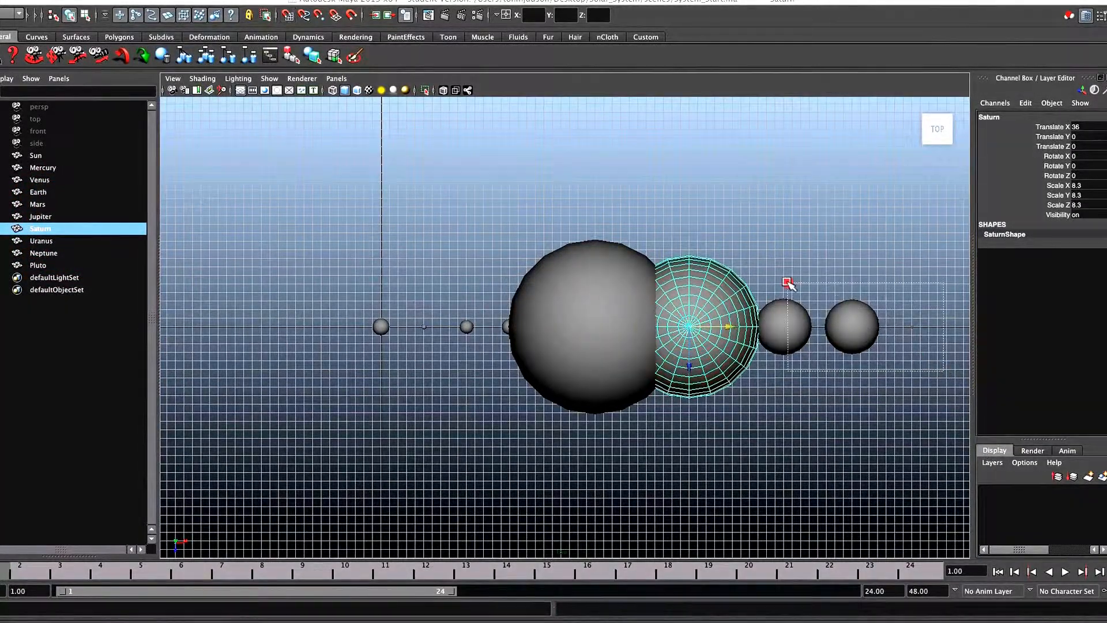
Move Uranus, Neptune and Pluto together outward along the X axis, bringing Pluto to about 78.7.
left_click_drag(769, 261, 910, 370)
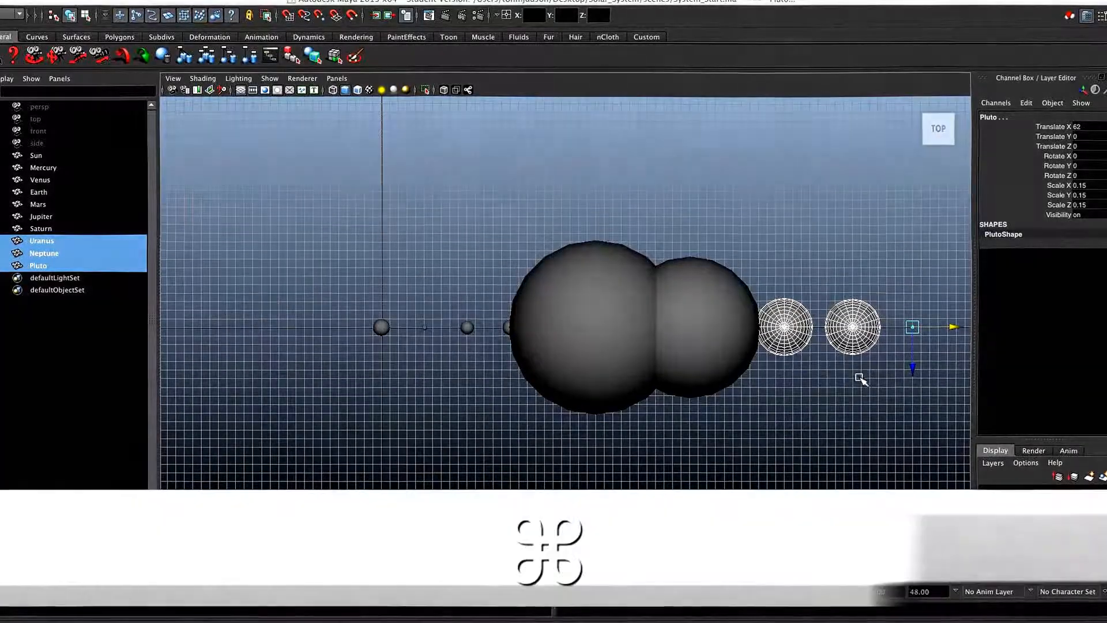
right_click_drag(859, 378, 462, 405, "alt")
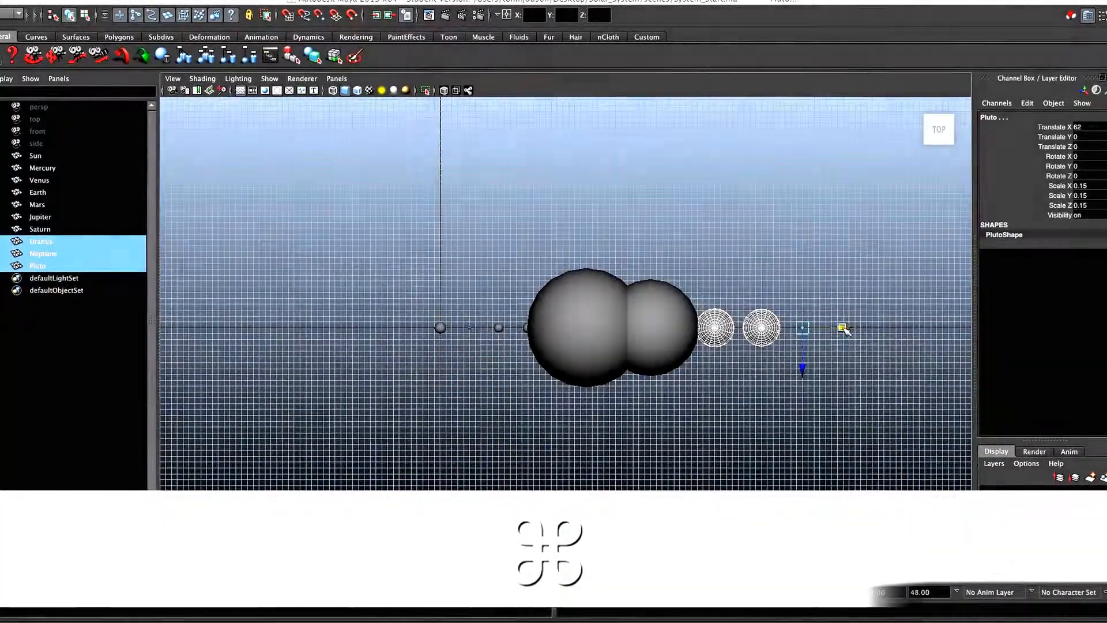
left_click_drag(843, 328, 940, 329)
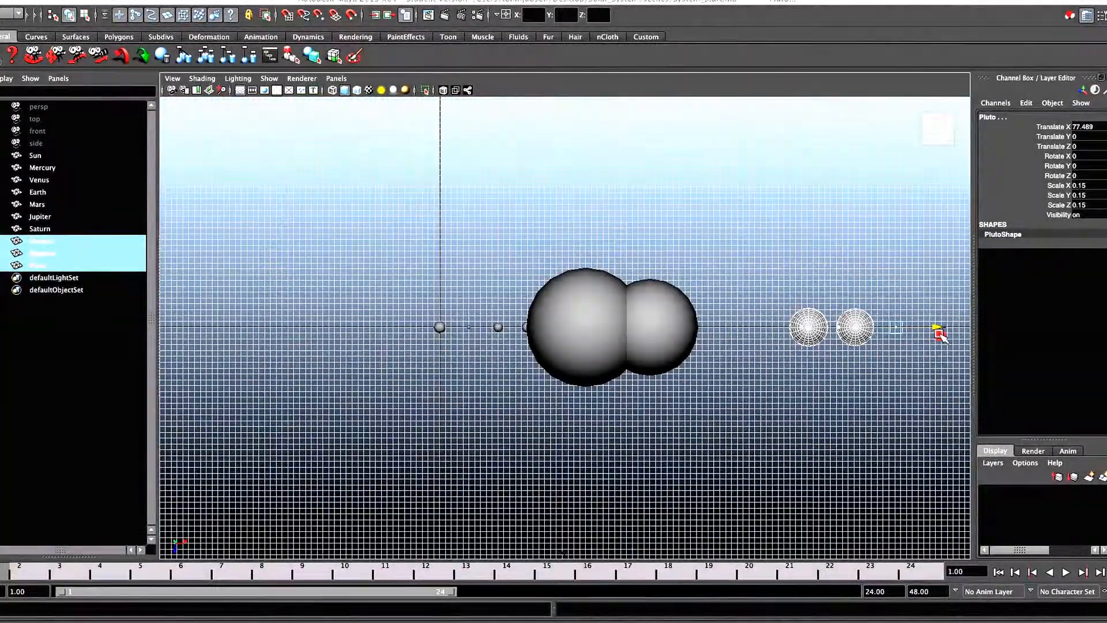
left_click(663, 321)
key("super+z")
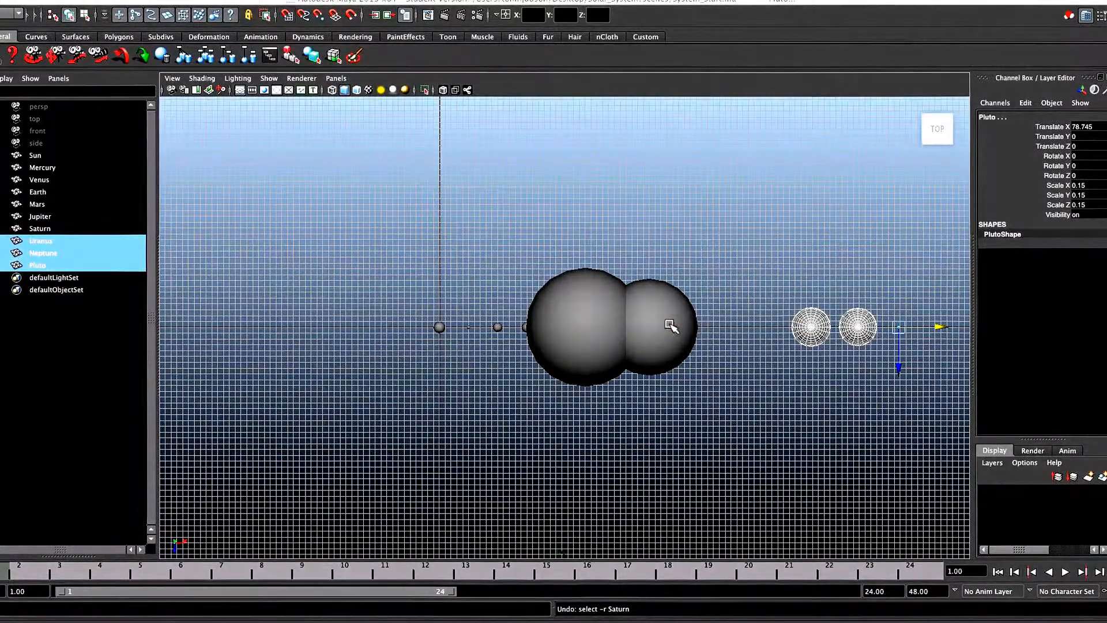
With grid snapping, respace the two largest planets along the X axis, placing Jupiter at 32 and Saturn at 52.
left_click(694, 330)
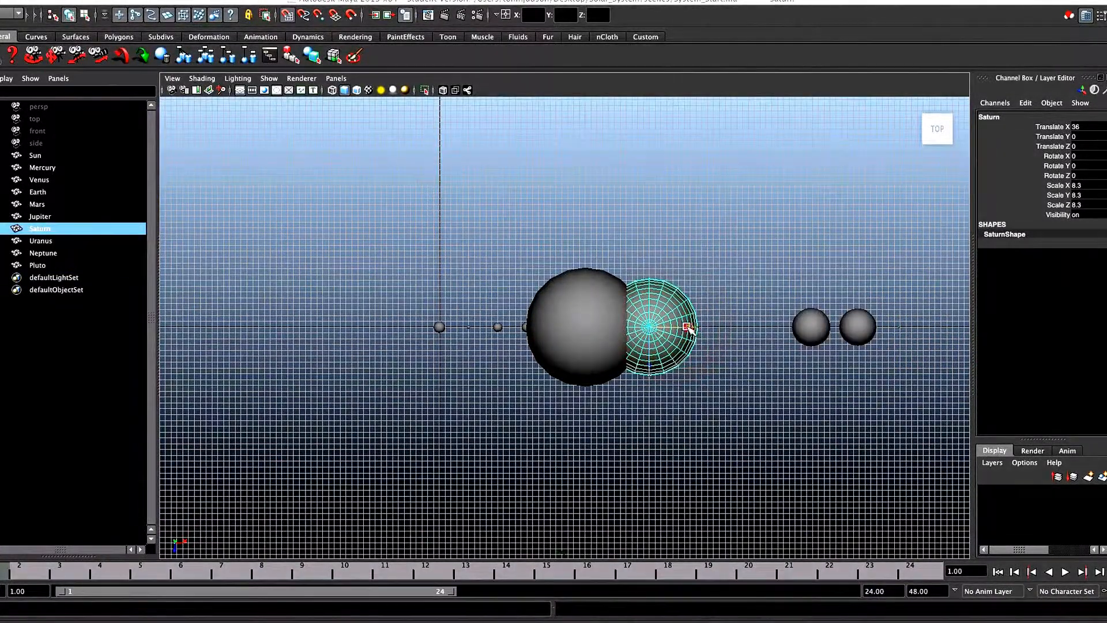
left_click_drag(697, 333, 774, 332)
left_click(587, 329)
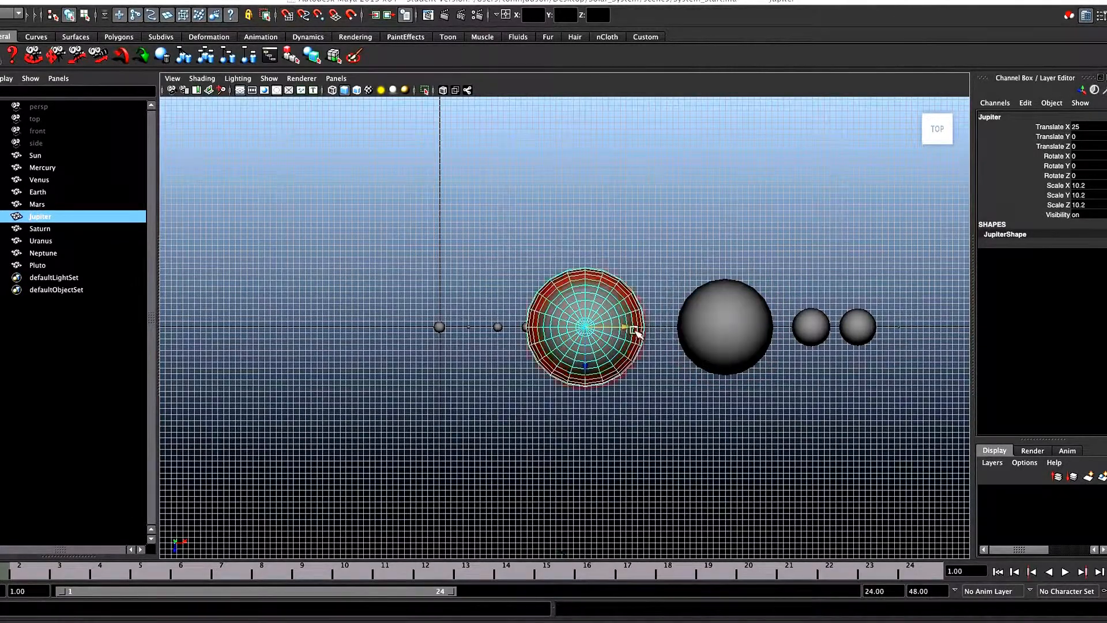
left_click_drag(586, 328, 631, 328)
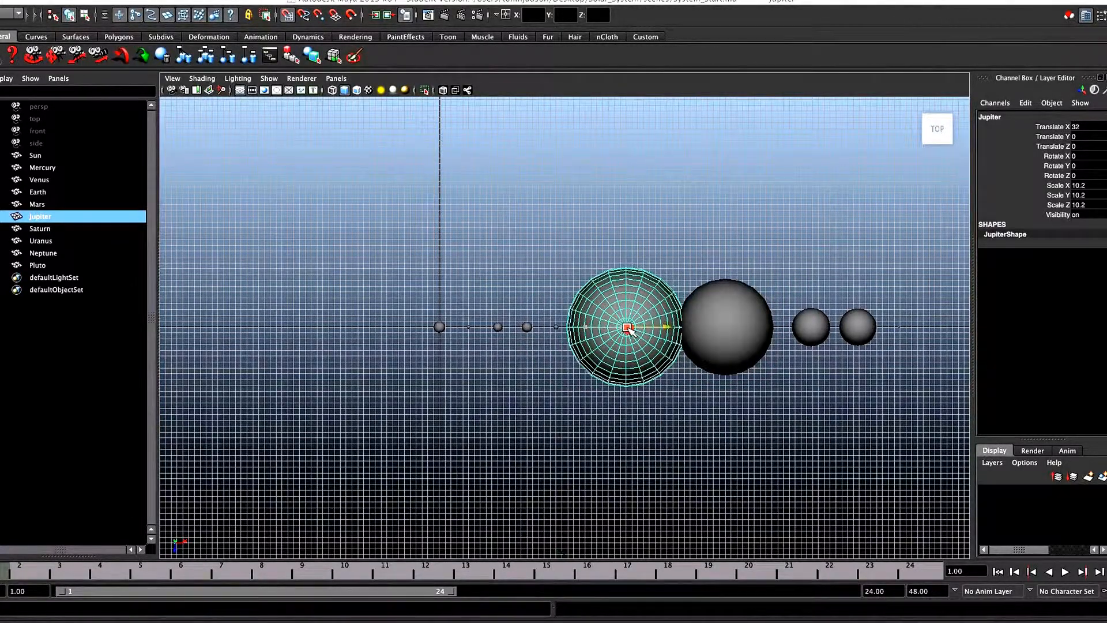
left_click(633, 423)
left_click(732, 329)
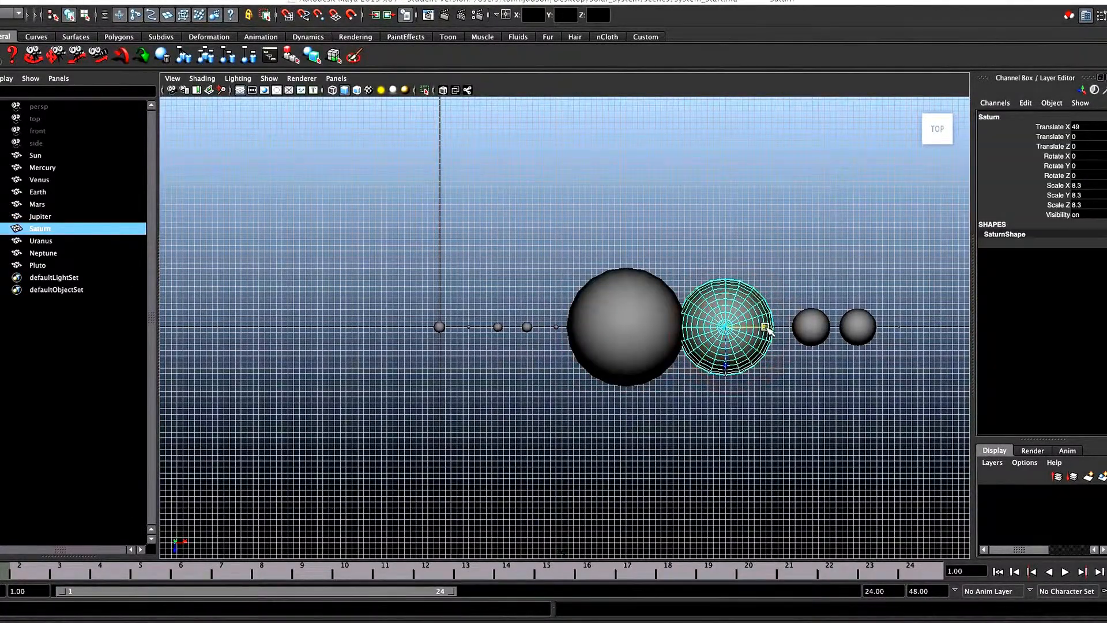
left_click_drag(725, 327, 749, 329)
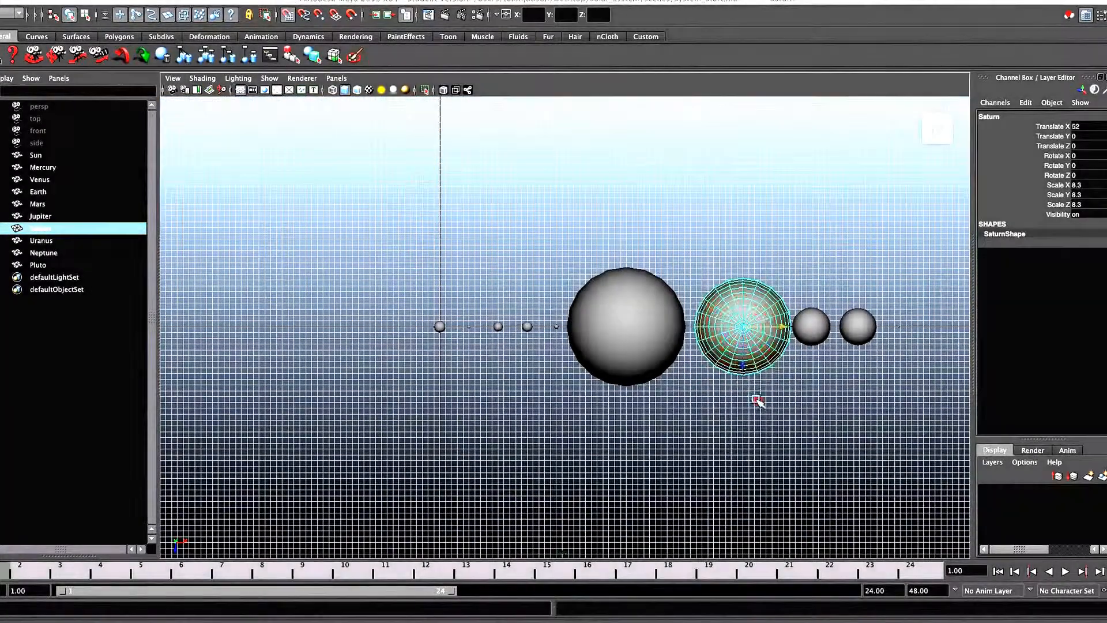
Try to shift Uranus, Neptune and Pluto together along X with grid snapping, and undo the move.
left_click_drag(815, 272, 933, 393)
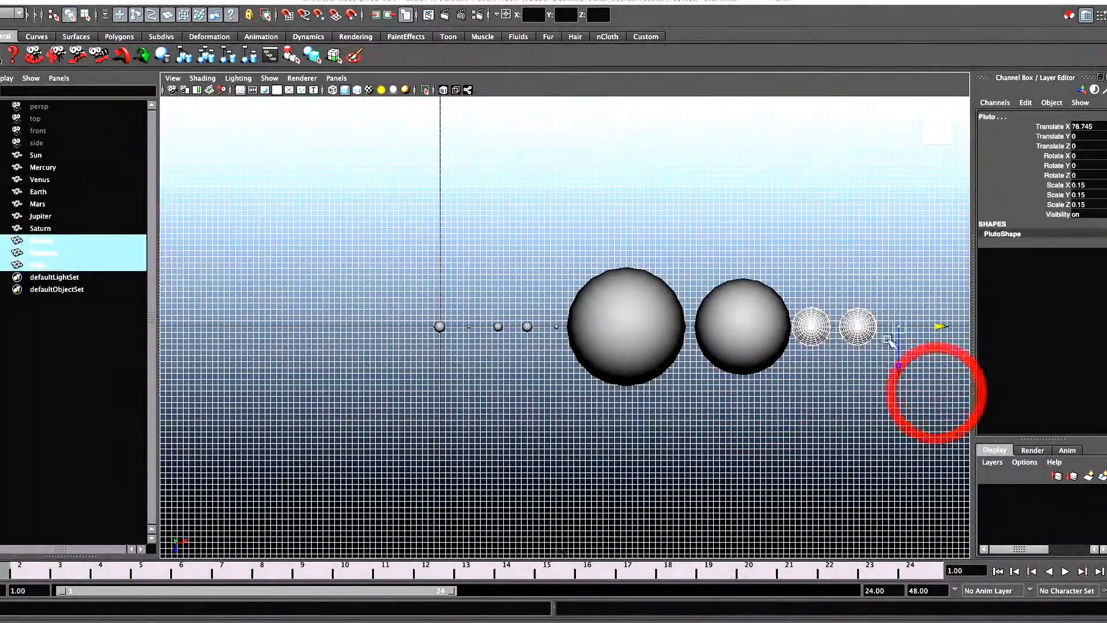
key("x")
left_click_drag(939, 327, 931, 328)
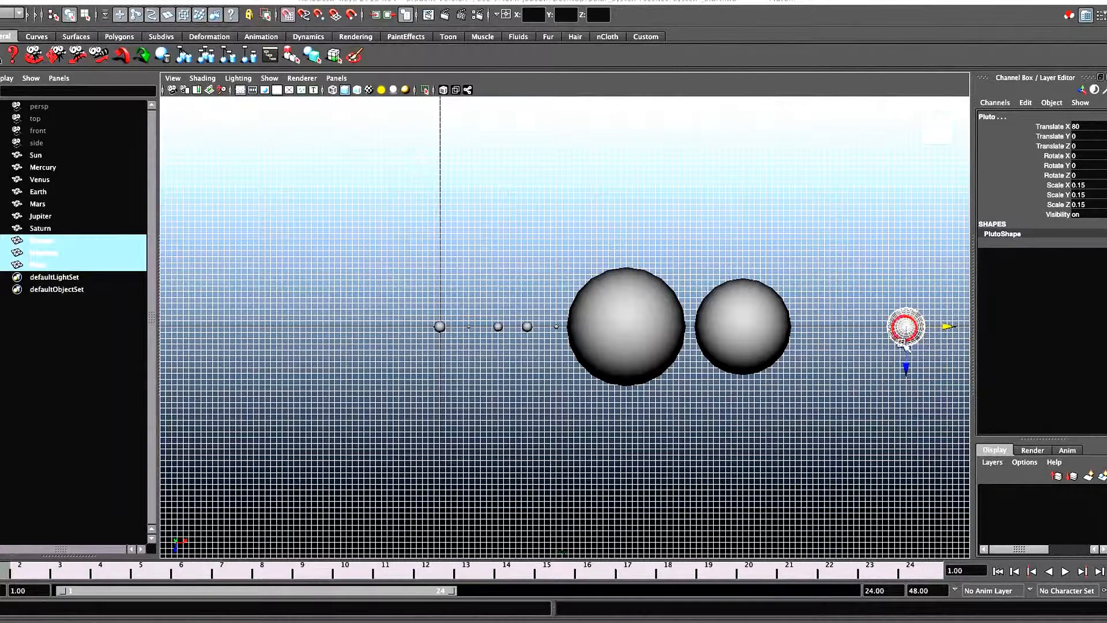
key("super+z")
left_click(840, 392)
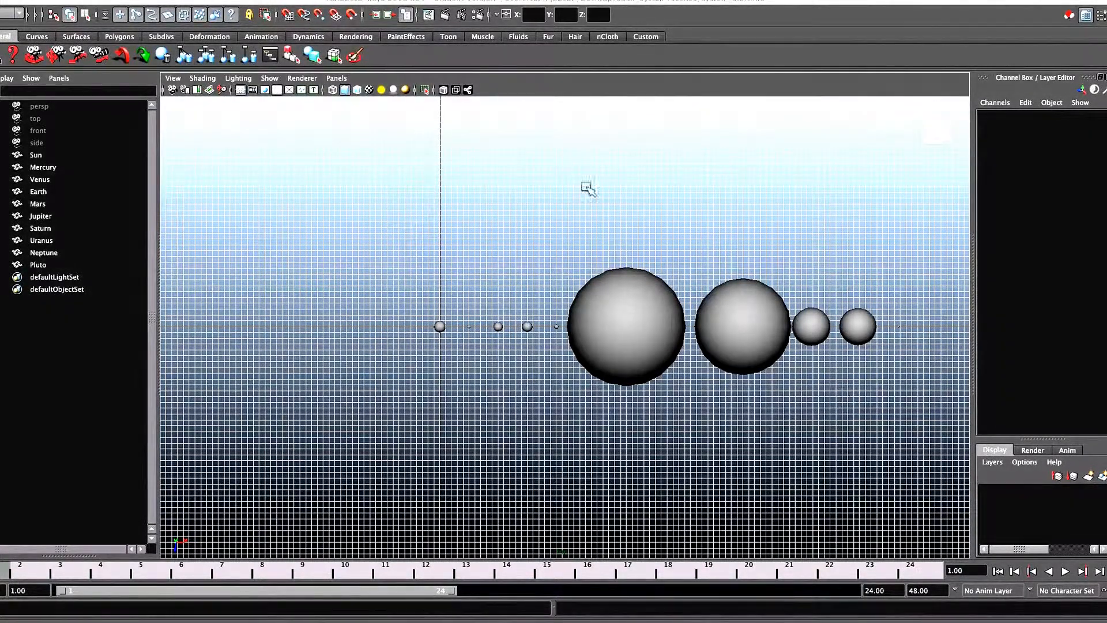
Move Uranus, Neptune and Pluto outward along X without snapping until Pluto is at about 85.4, and nudge Saturn outward.
left_click(56, 229)
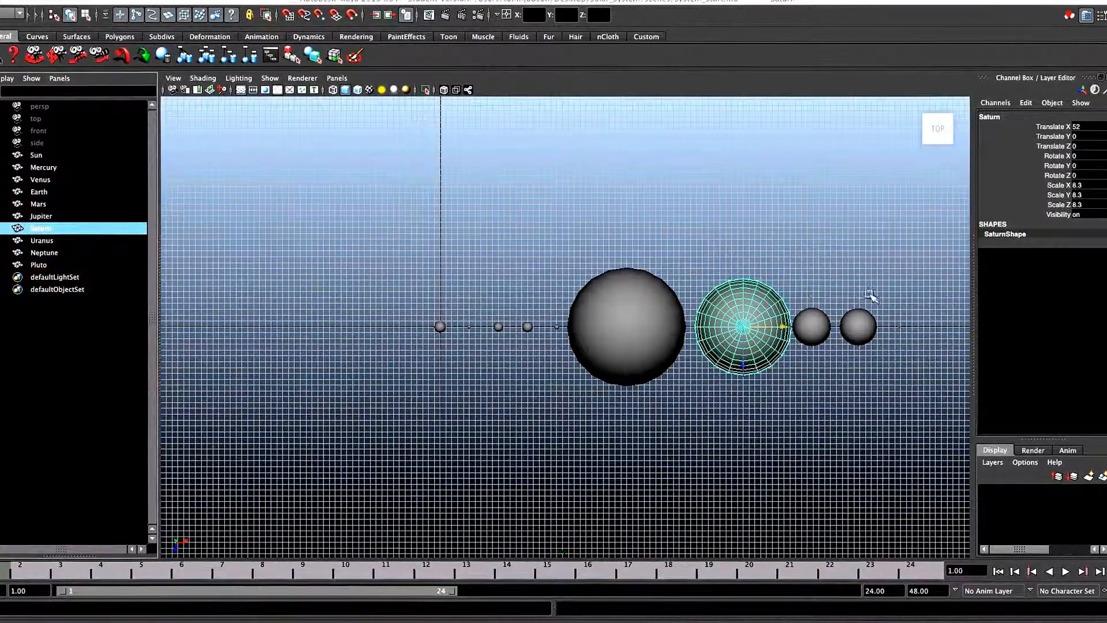
left_click_drag(807, 303, 919, 376)
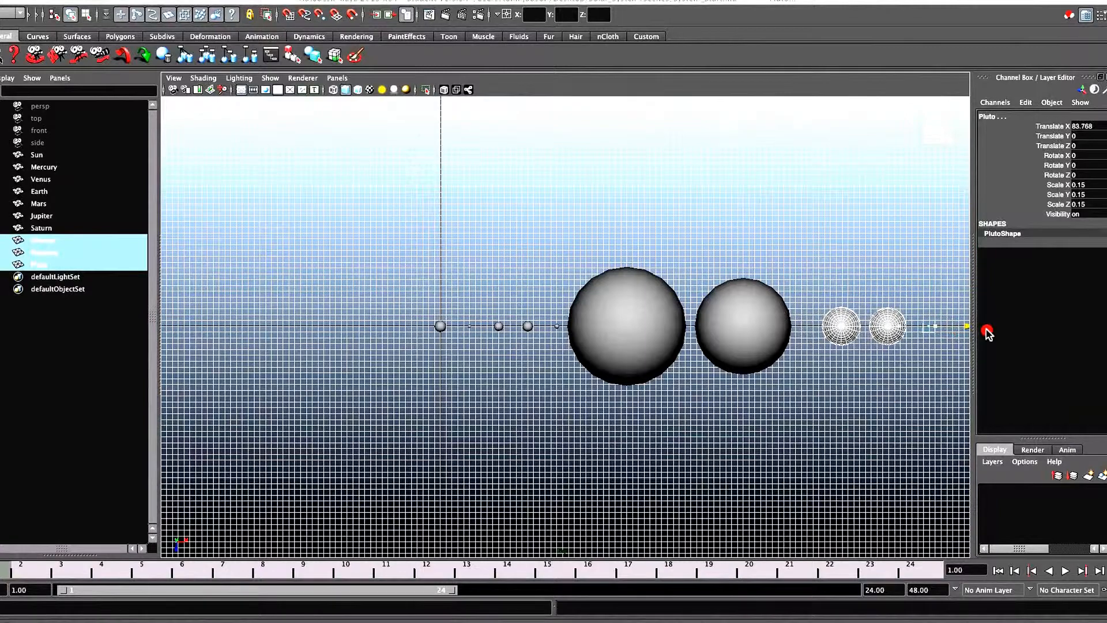
left_click(863, 378)
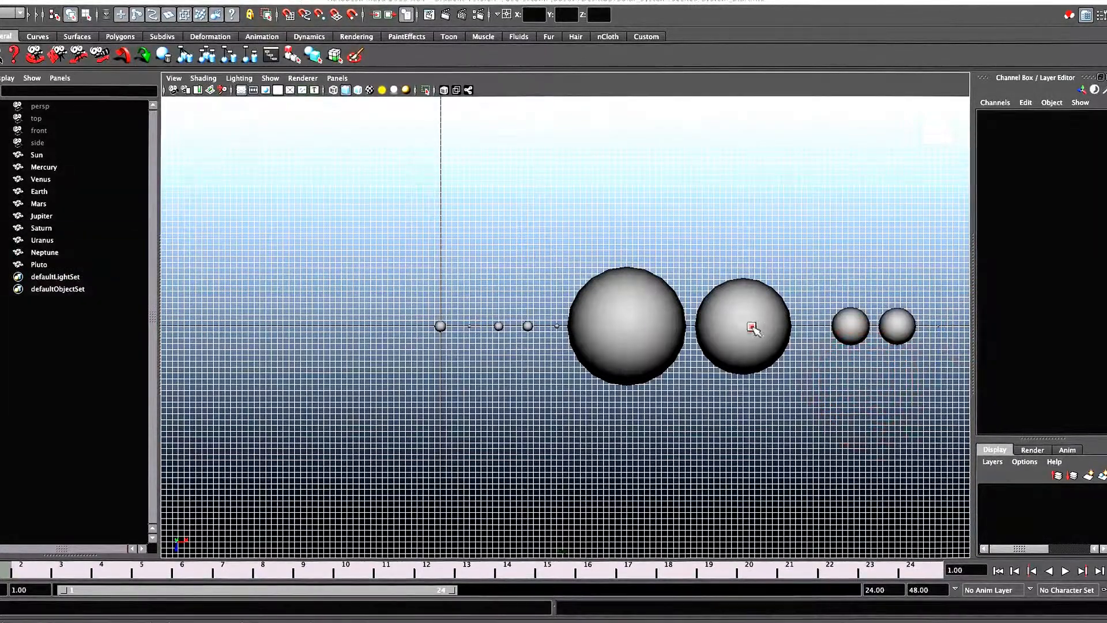
left_click(756, 324)
left_click_drag(784, 327, 798, 327)
Move Uranus, Neptune and Pluto farther out until Pluto is at about X 95.3, and move Saturn to about 60.9.
left_click_drag(875, 331, 947, 388)
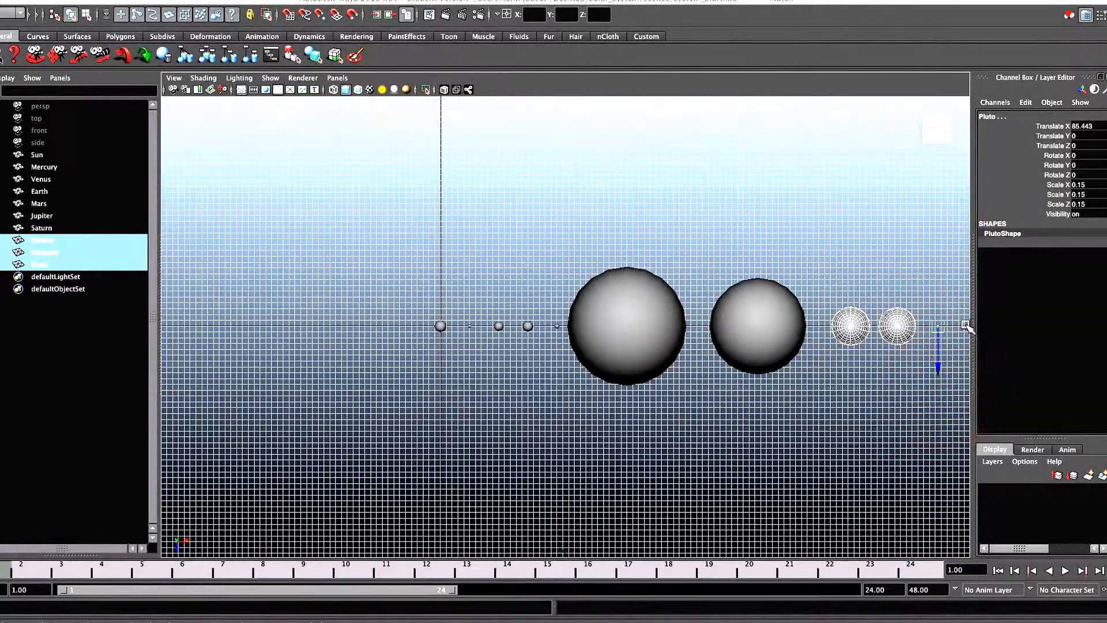
left_click(764, 325)
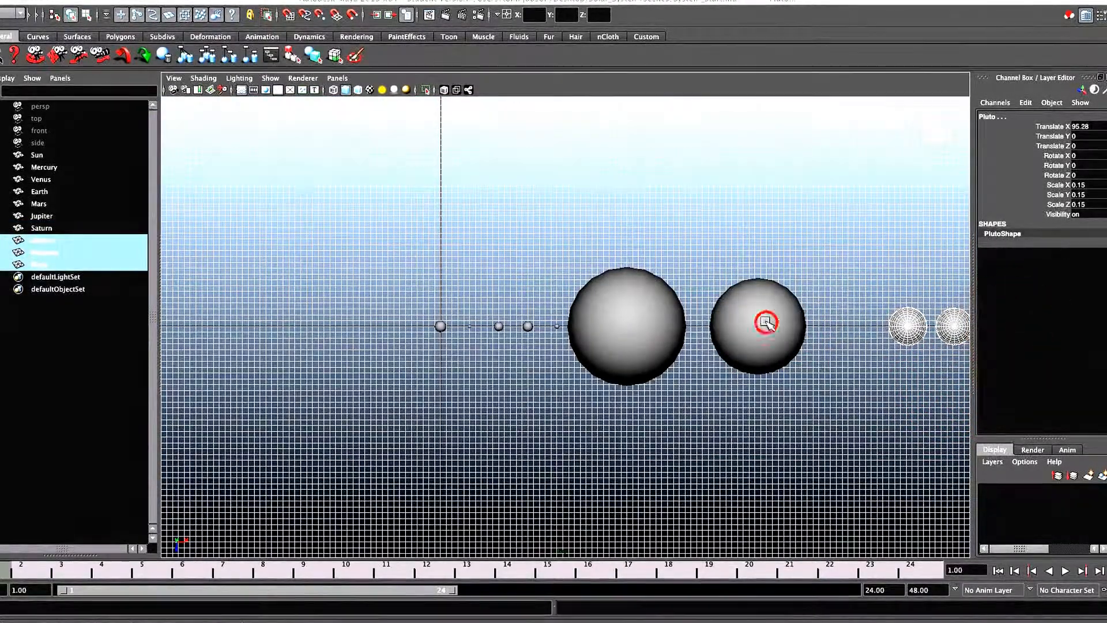
left_click_drag(816, 327, 839, 326)
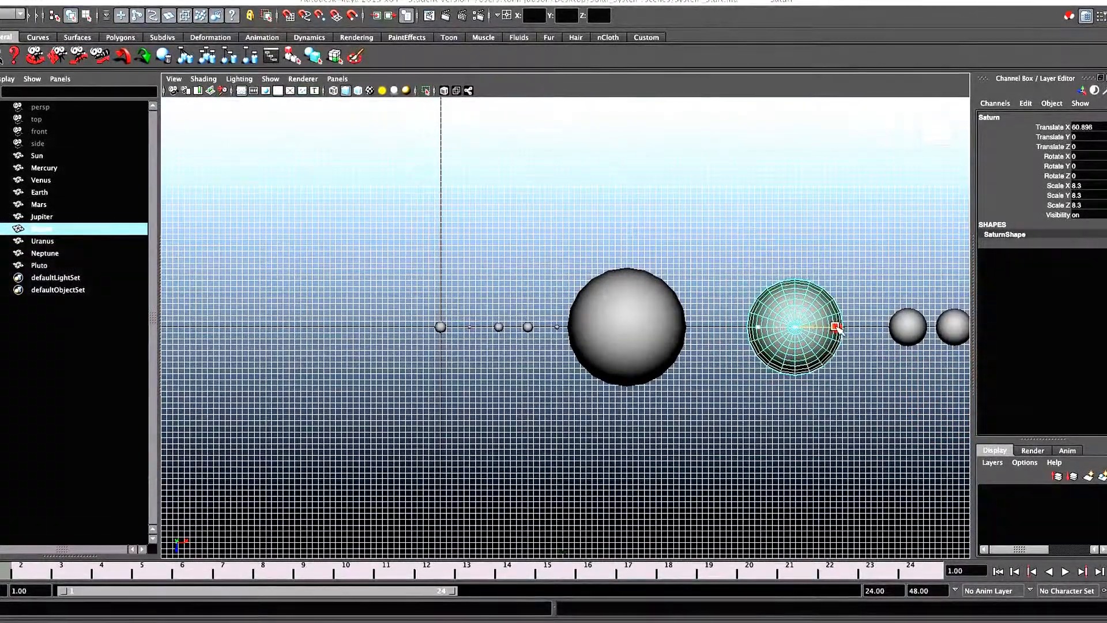
left_click(736, 421)
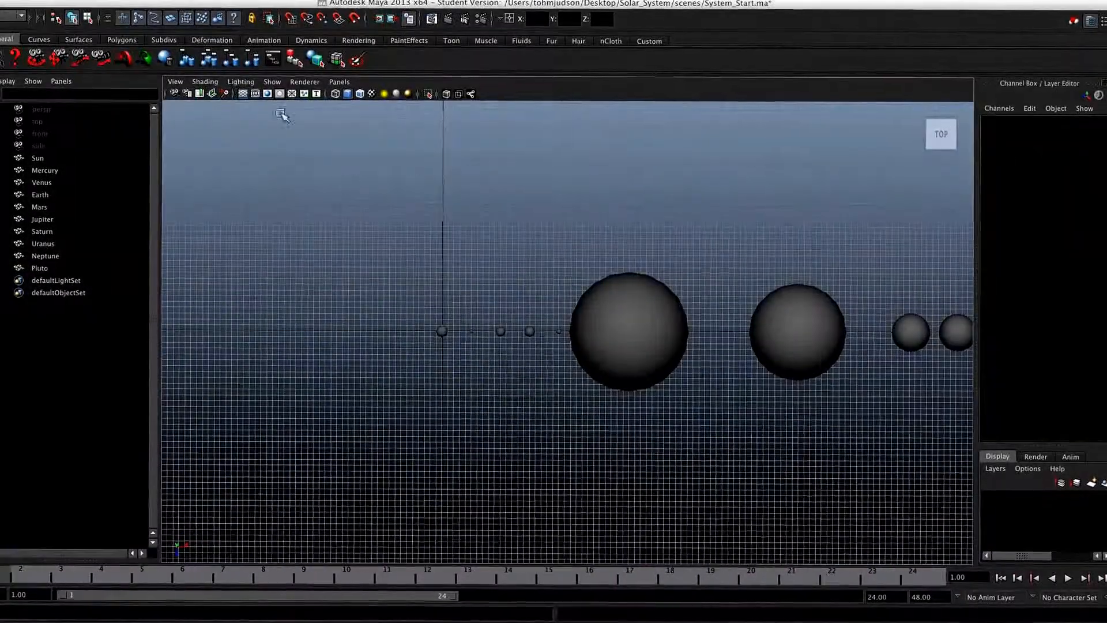
Create a NURBS torus and move it along the X axis to 61, centred on Saturn.
left_click(130, 1)
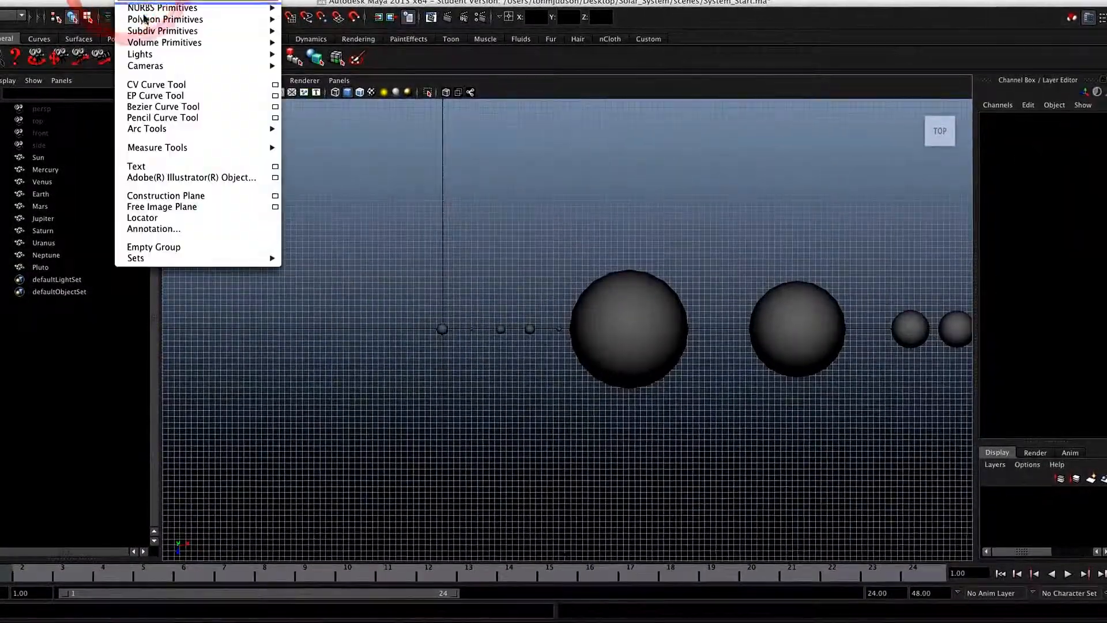
mouse_move(150, 8)
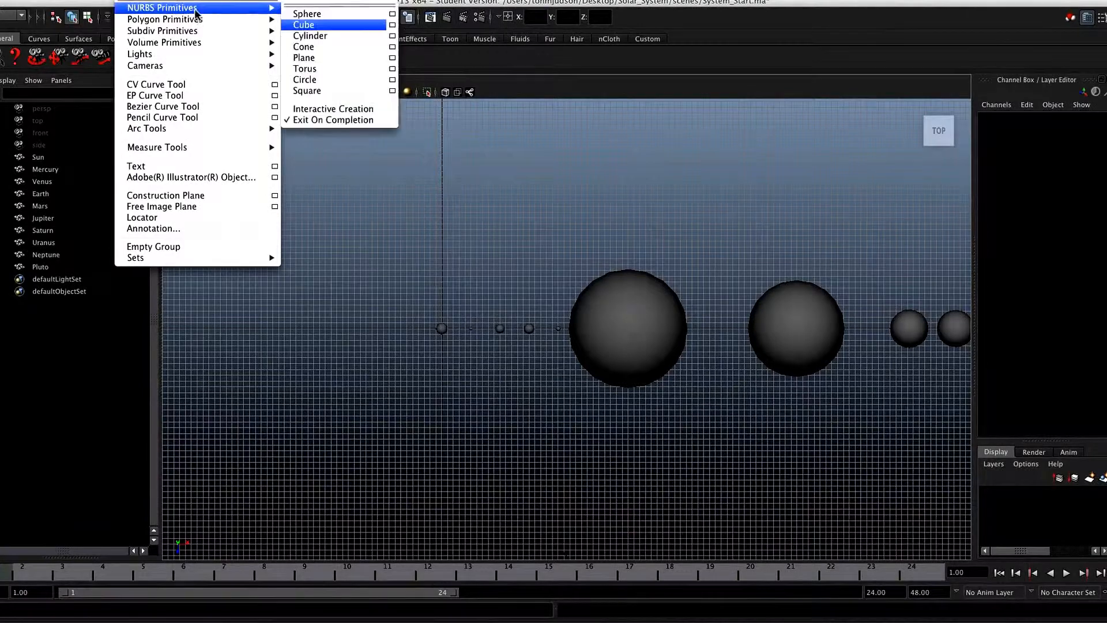
left_click(323, 68)
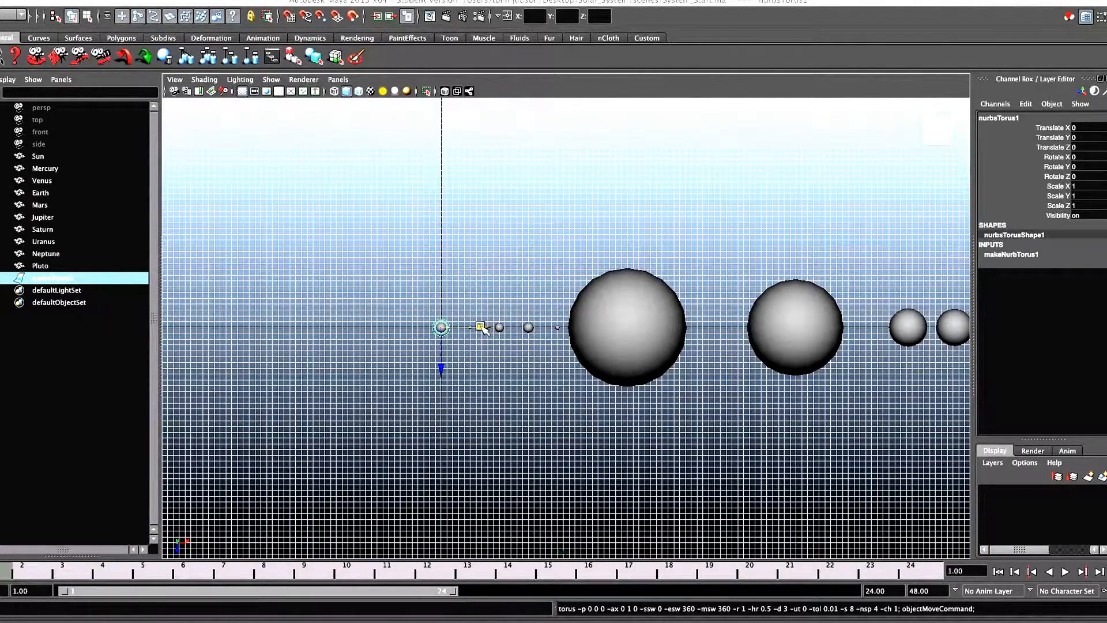
left_click_drag(480, 327, 759, 344)
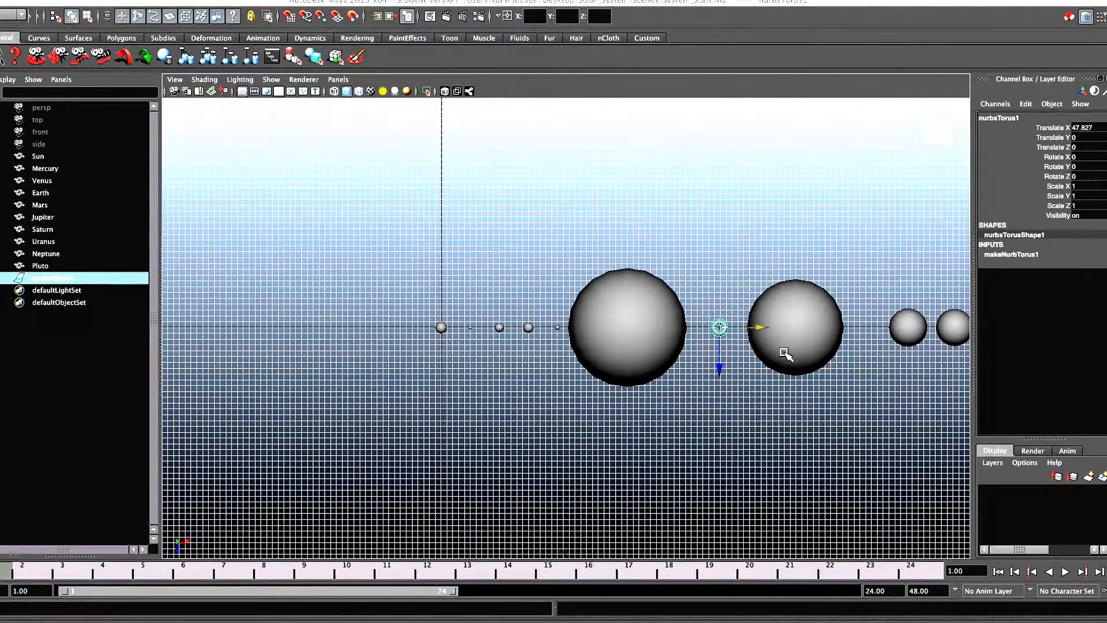
left_click_drag(759, 328, 796, 330)
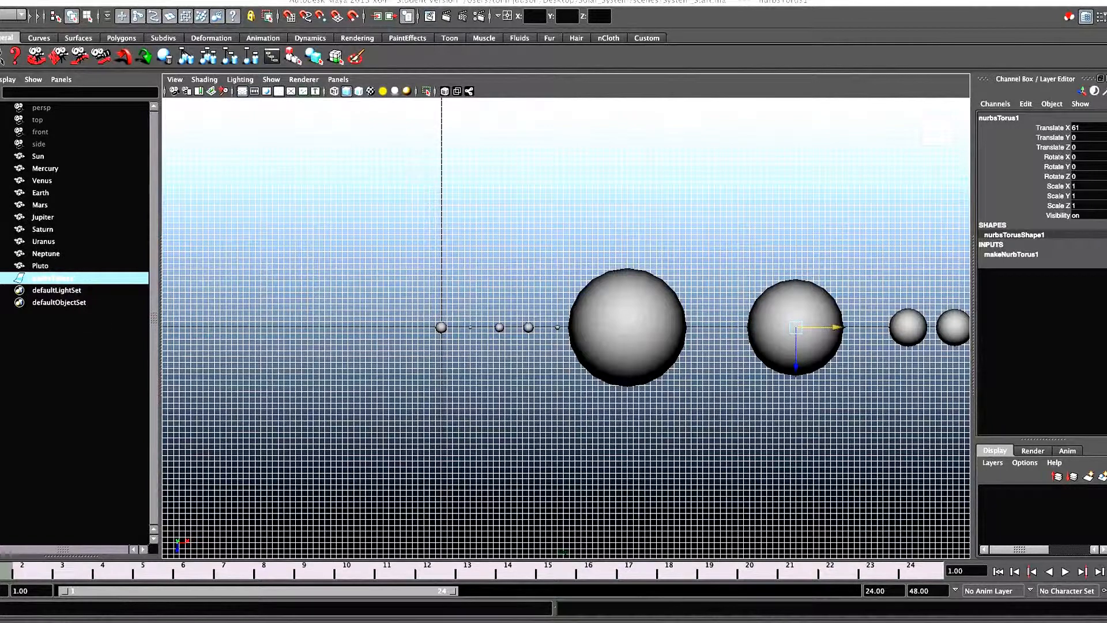
Enlarge the torus uniformly around Saturn, setting its Scale X, Y and Z to 8.3 to match the planet.
key("r")
left_click_drag(799, 326, 912, 201)
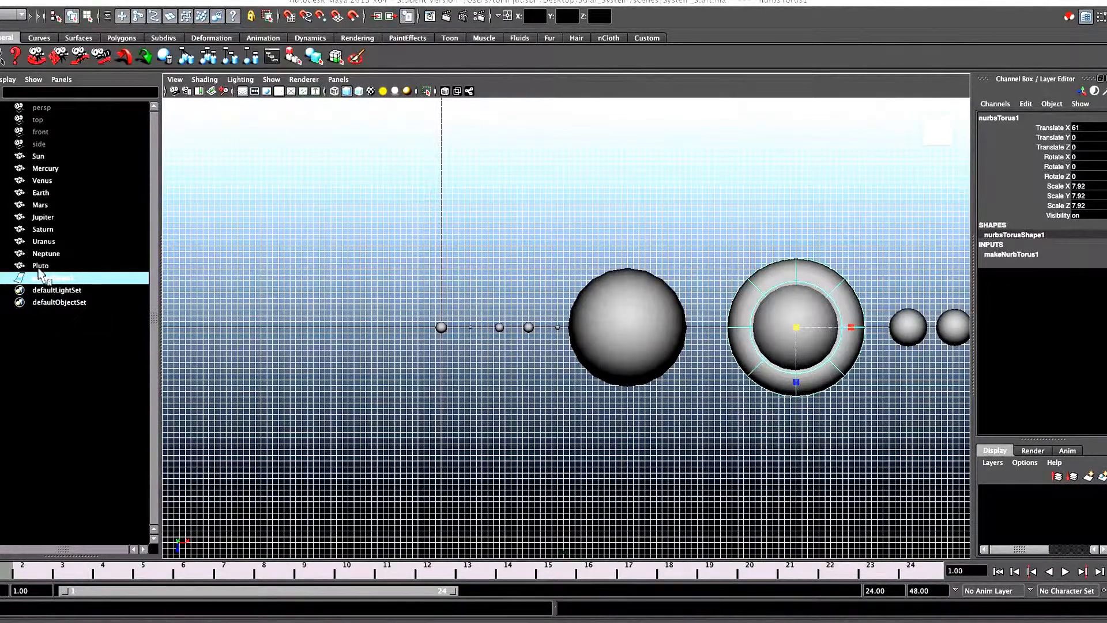
left_click(53, 230)
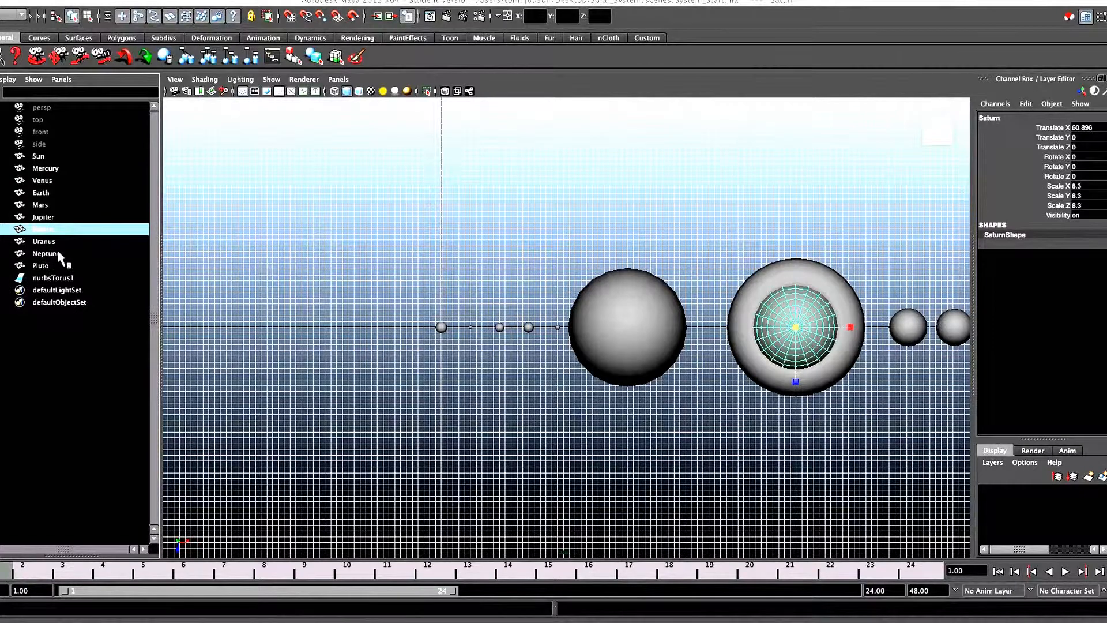
left_click(747, 317)
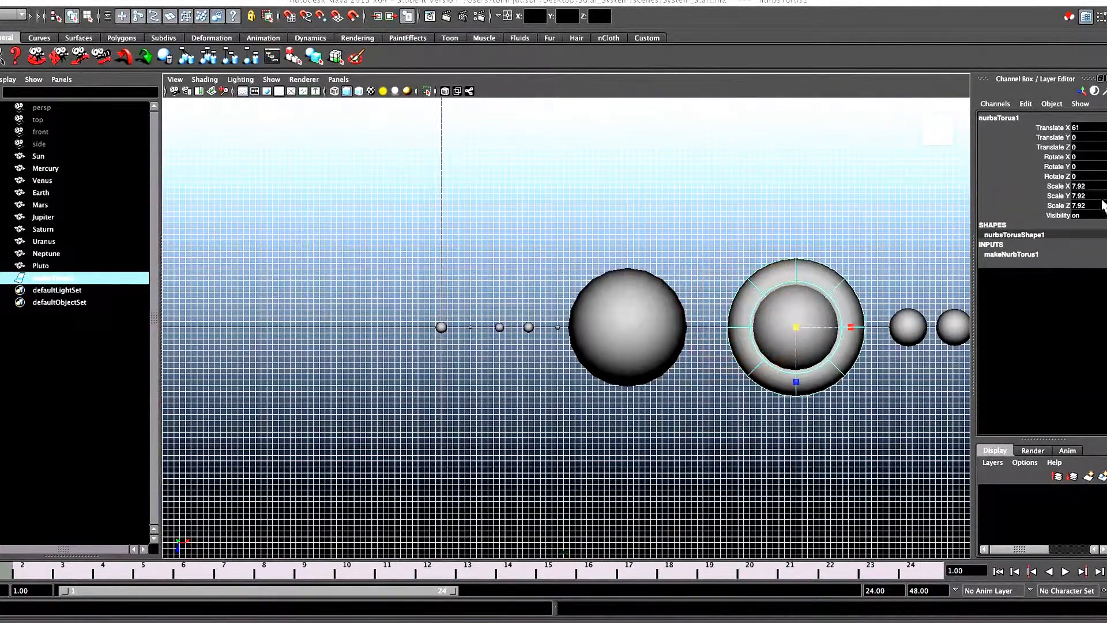
left_click_drag(1096, 205, 1102, 191)
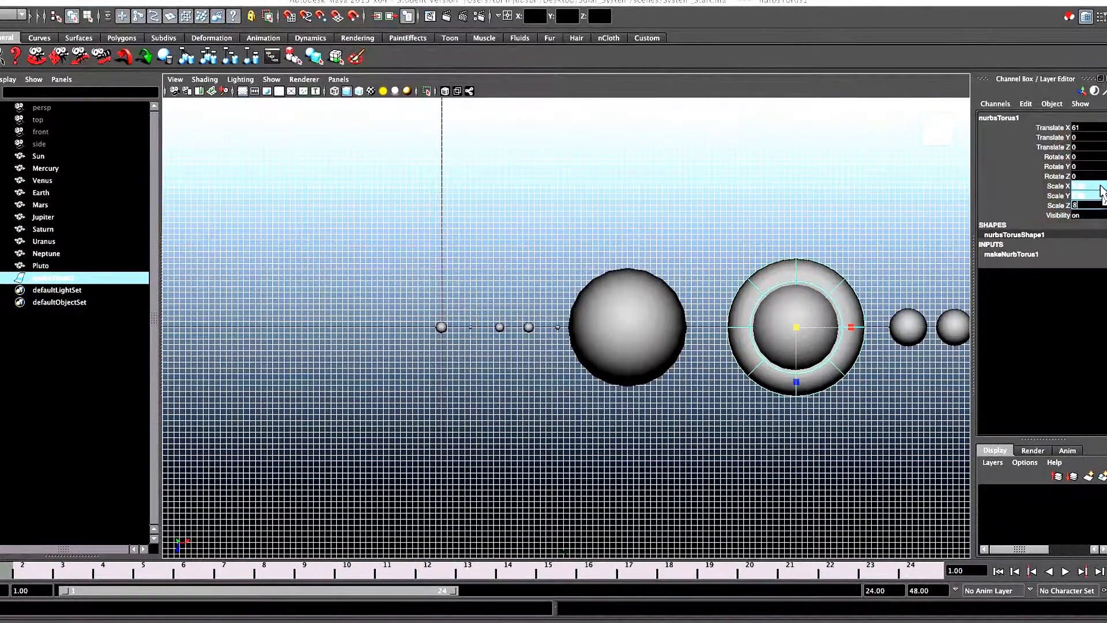
key("Return")
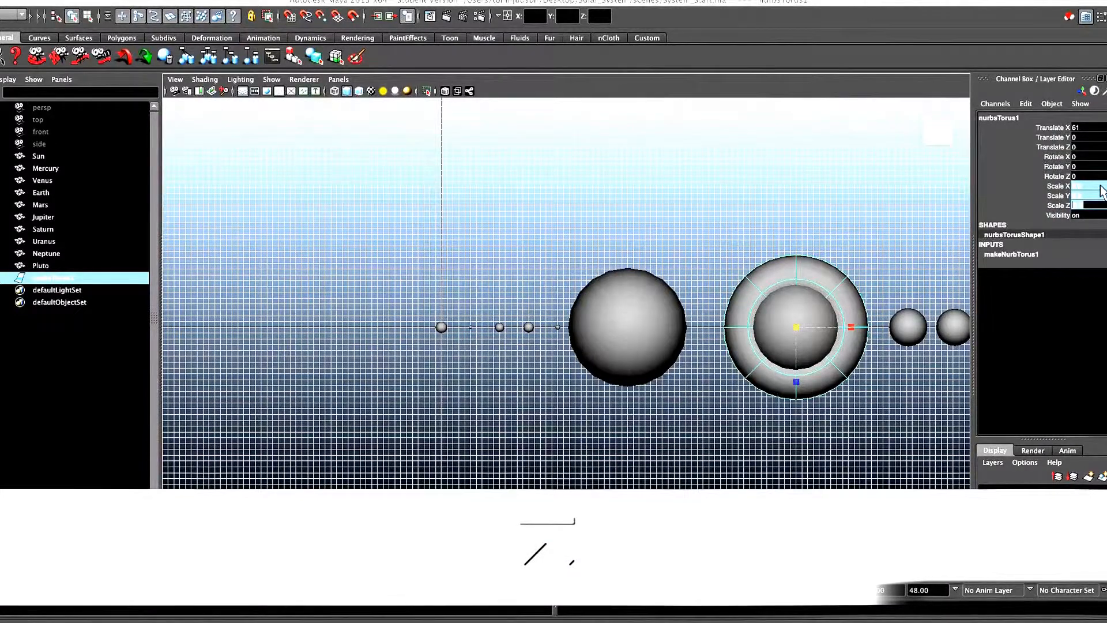
left_click(713, 232)
left_click(819, 377)
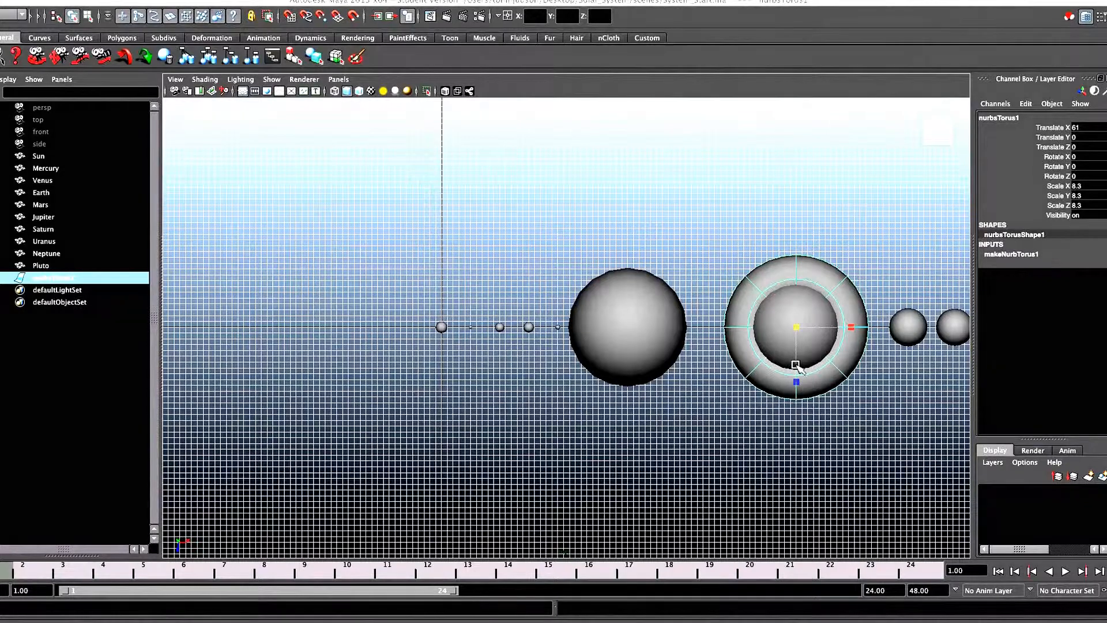
Switch to the perspective view and flatten the torus into a thin ring around Saturn, setting its Scale Y to 0.02.
left_click(340, 79)
mouse_move(375, 100)
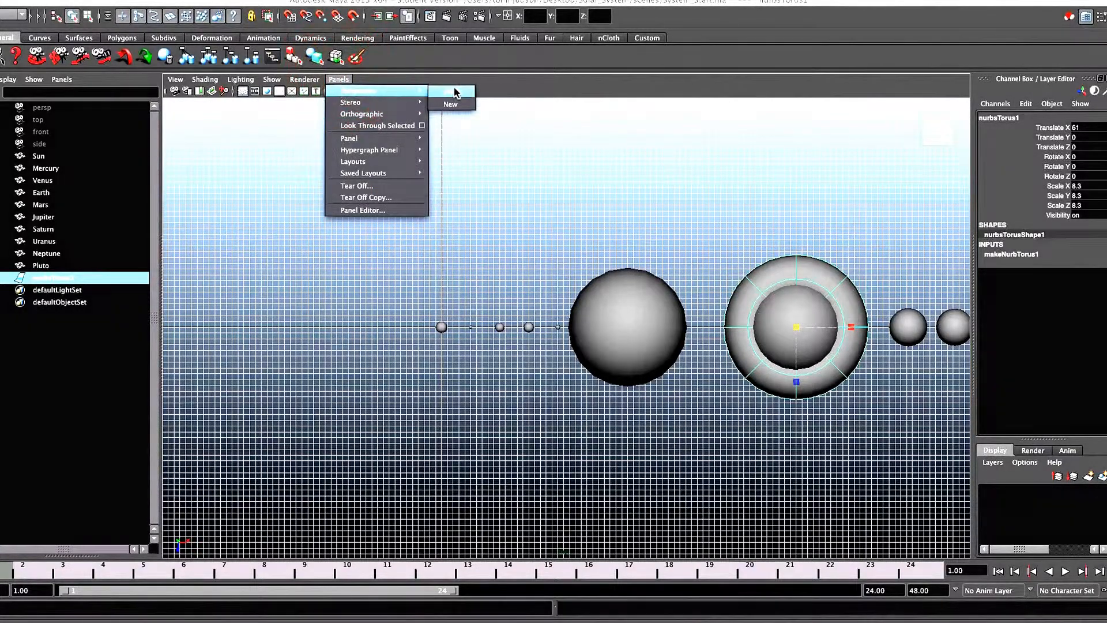
left_click(452, 93)
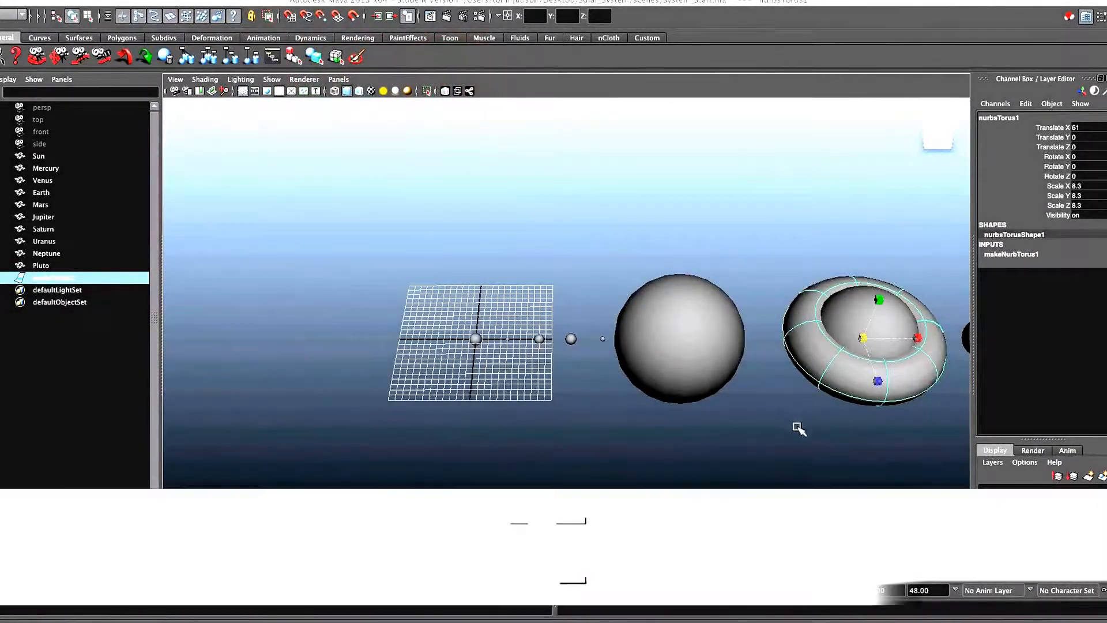
left_click_drag(798, 427, 763, 393, "alt")
right_click_drag(763, 392, 1078, 380, "alt")
middle_click_drag(764, 350, 548, 315, "alt")
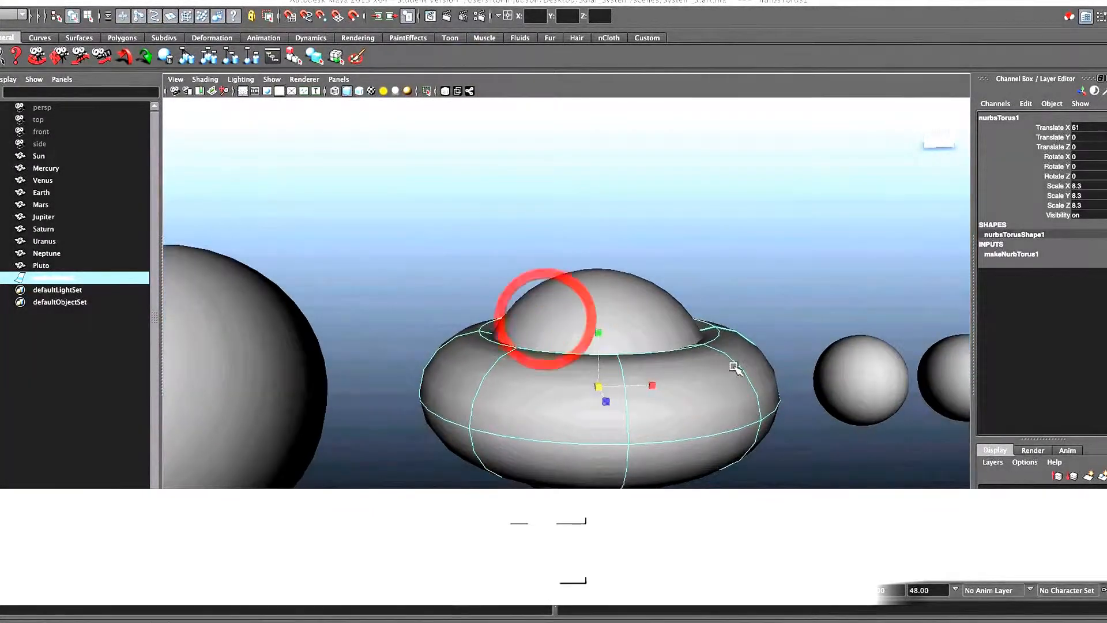
left_click(598, 331)
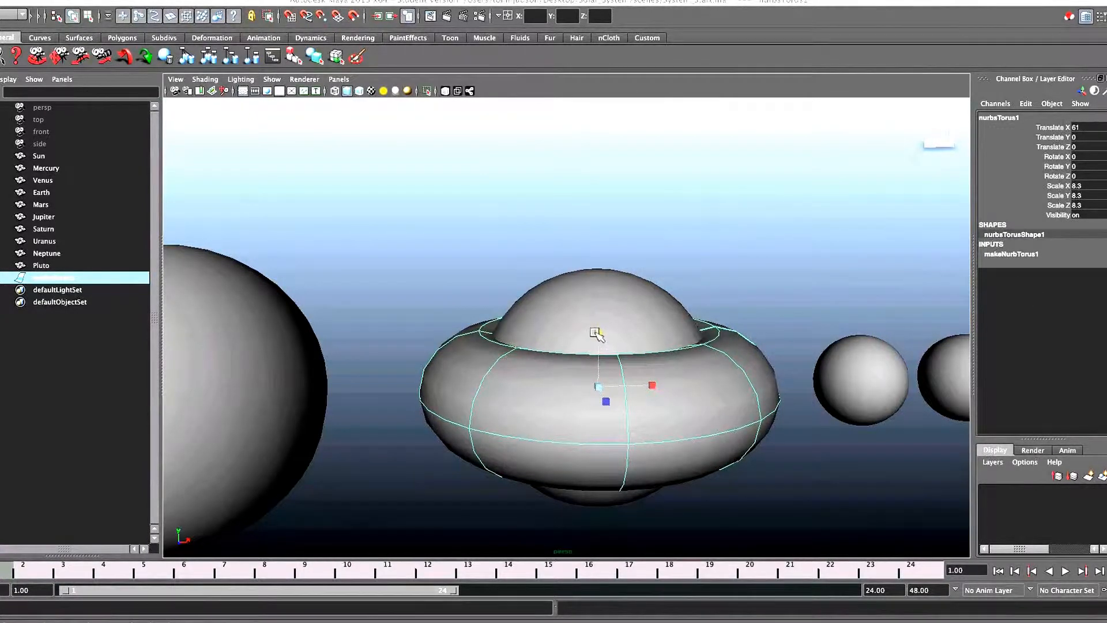
left_click_drag(597, 332, 599, 383)
left_click(1093, 196)
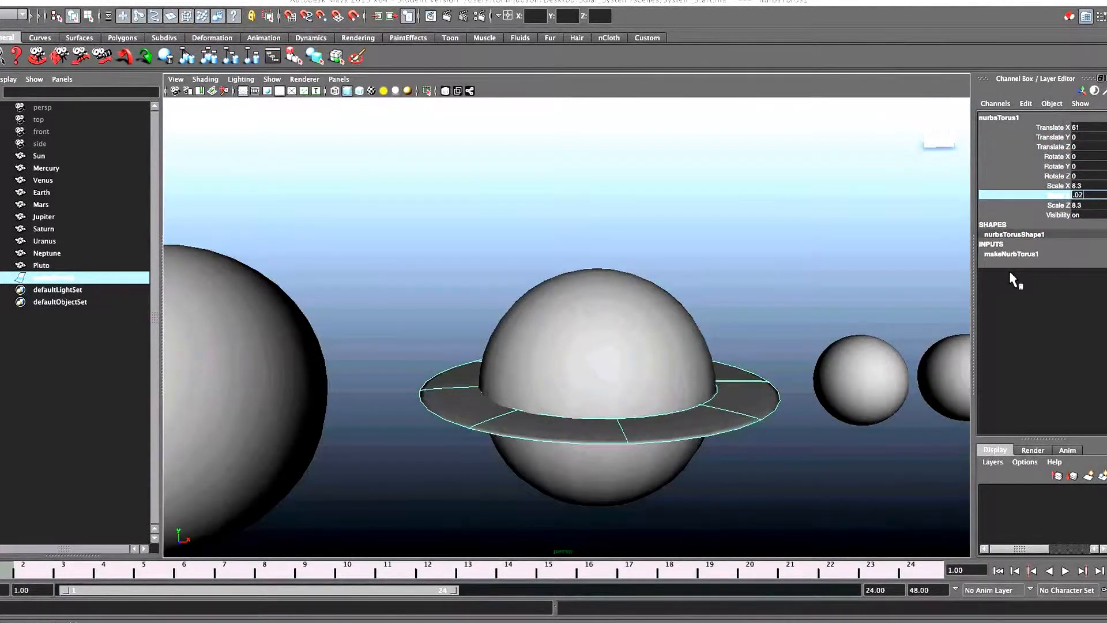
key("Return")
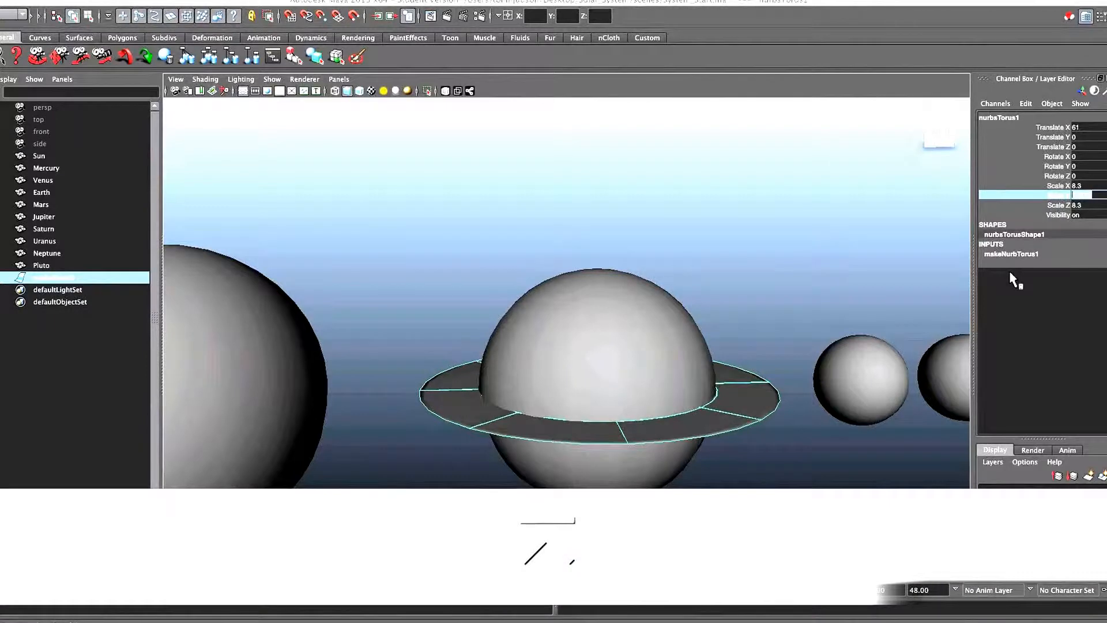
In the torus's creation attributes, set the Radius to 1.5 and the Height Ratio to 0.25 to open a gap around Saturn.
left_click_drag(519, 440, 501, 465, "alt")
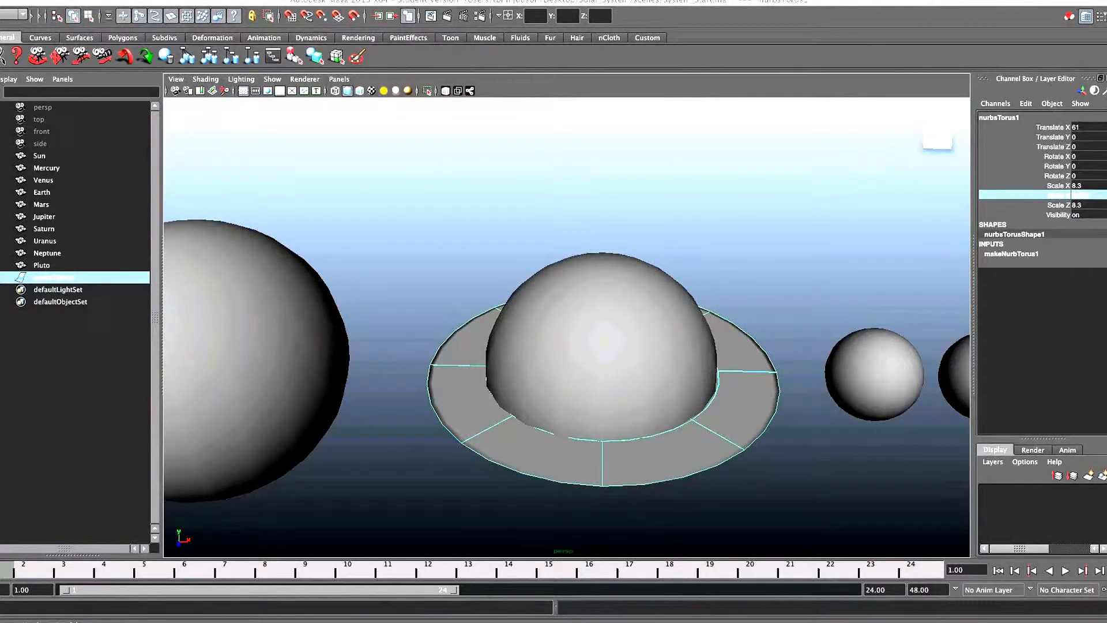
left_click(1105, 202)
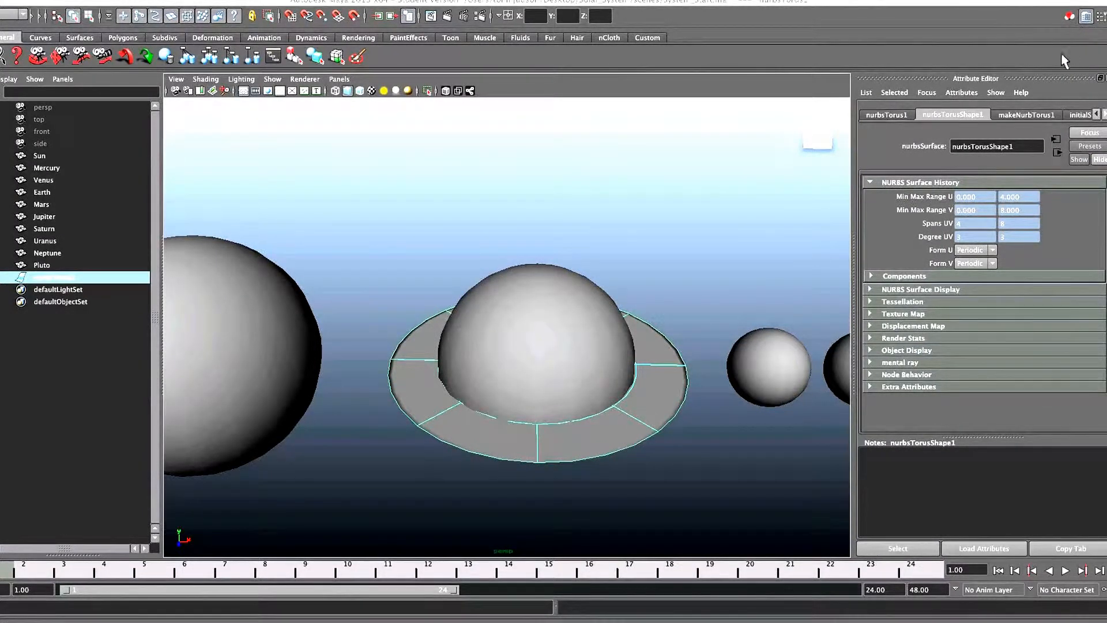
left_click(1019, 117)
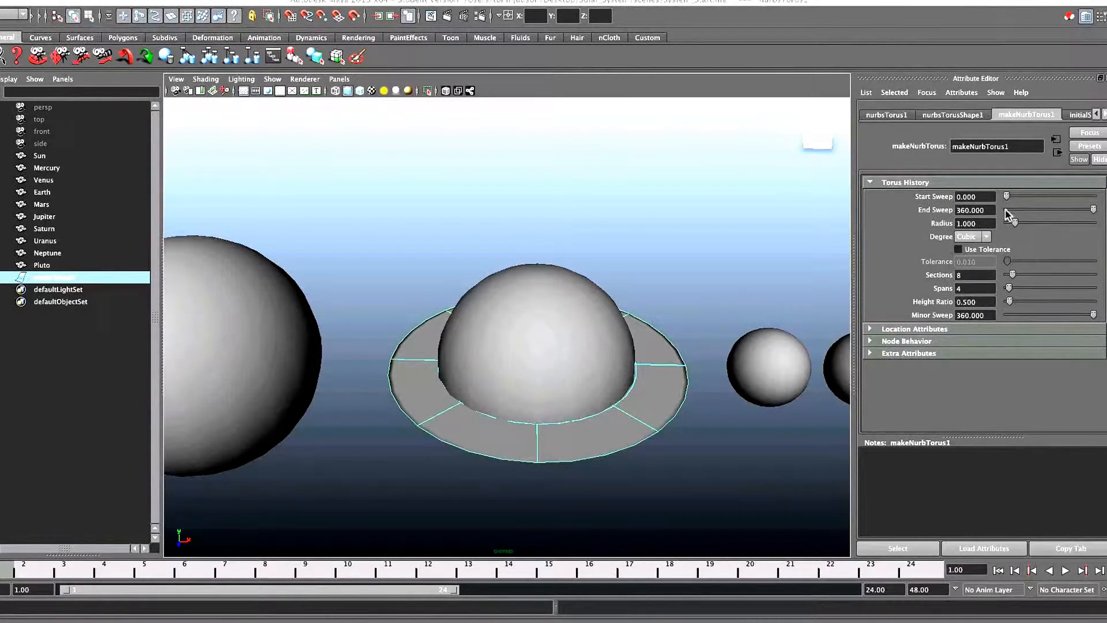
left_click_drag(967, 223, 988, 226)
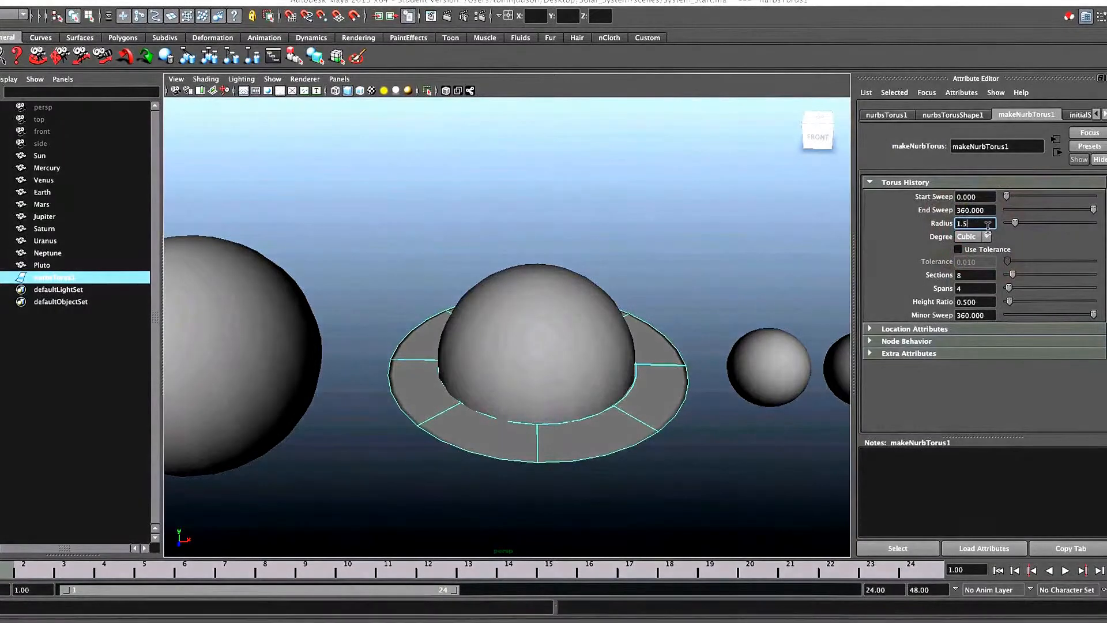
type("5")
key("Return")
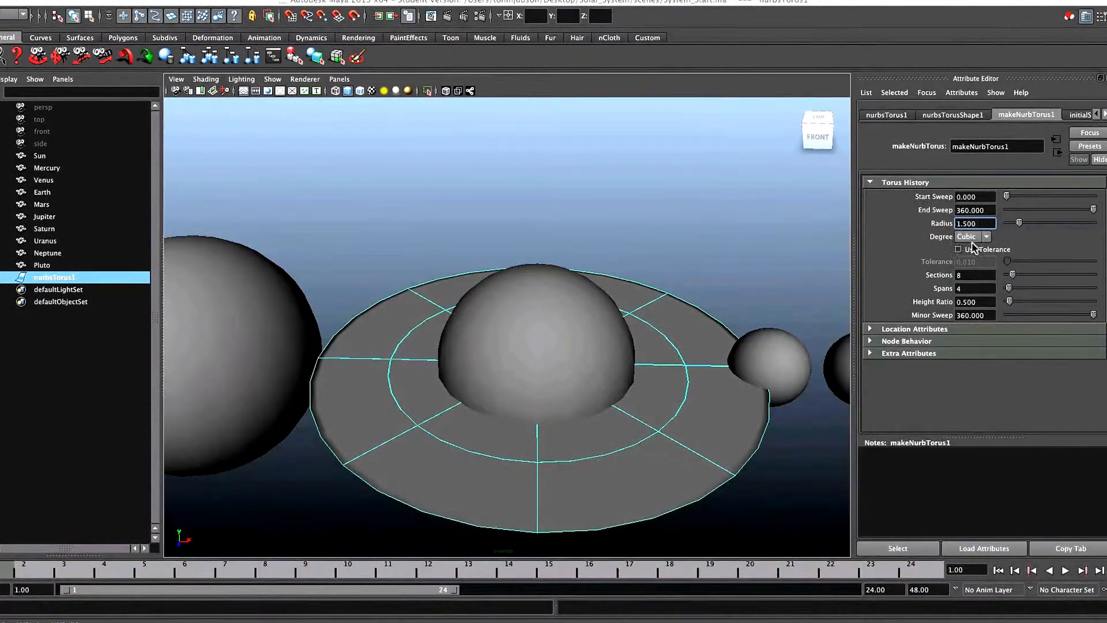
double_click(985, 303)
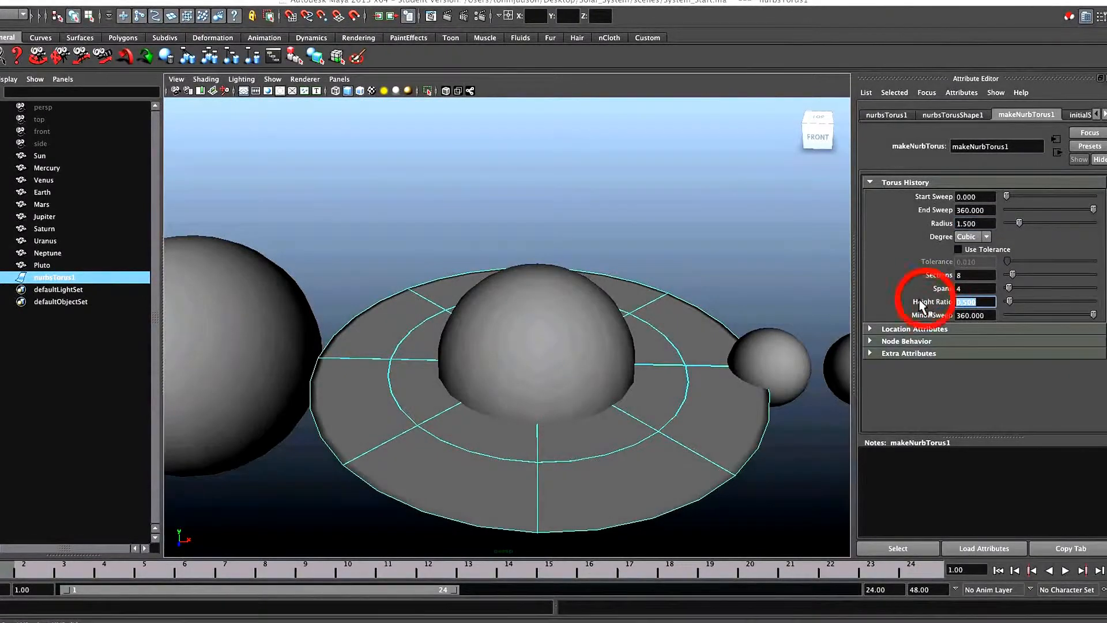
type(".25")
key("Return")
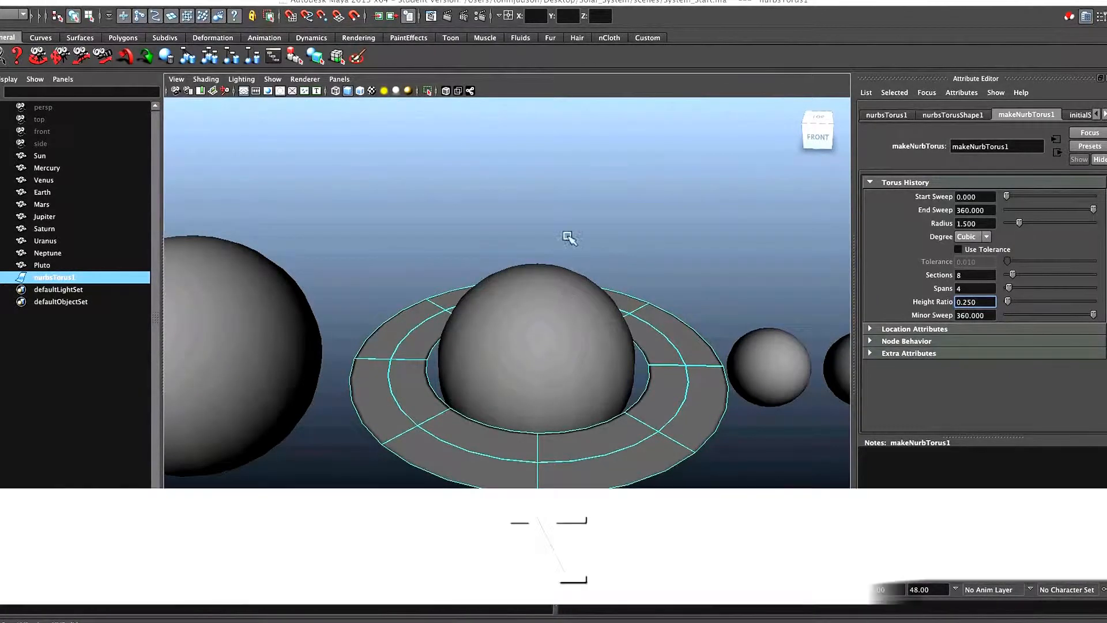
Move Uranus, Neptune and Pluto together slightly farther out along X to clear Saturn's ring, and deselect them.
mouse_move(569, 237)
left_mouse_down("alt")
mouse_move(571, 282)
mouse_move(600, 292)
mouse_move(587, 236)
left_mouse_up("alt")
left_click_drag(578, 288, 600, 321, "alt")
right_click_drag(679, 322, 410, 335, "alt")
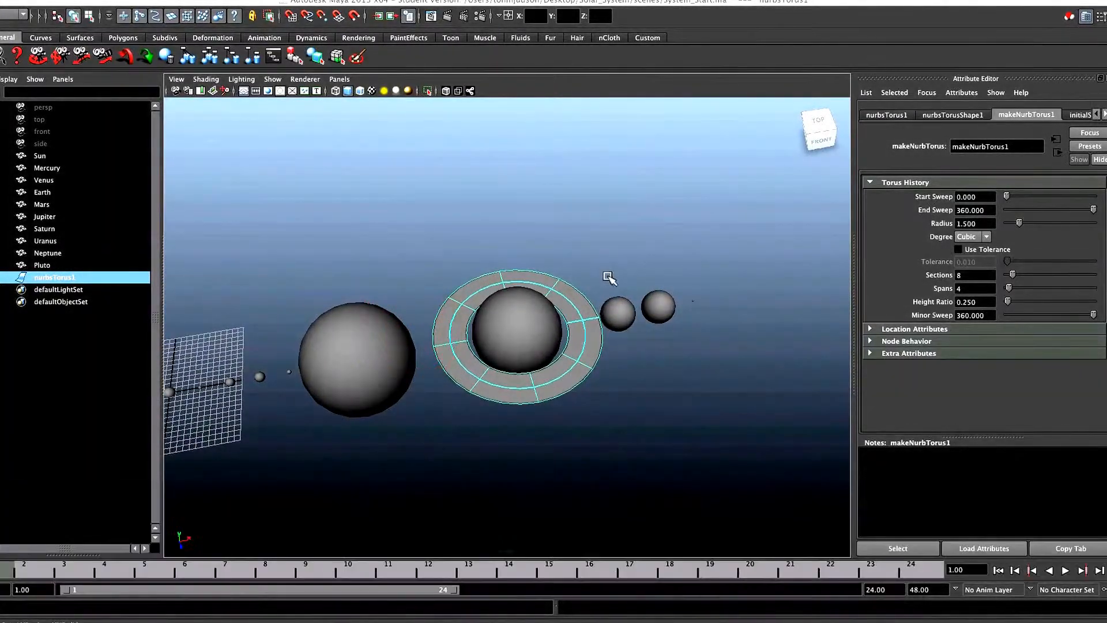
left_click_drag(608, 277, 732, 347)
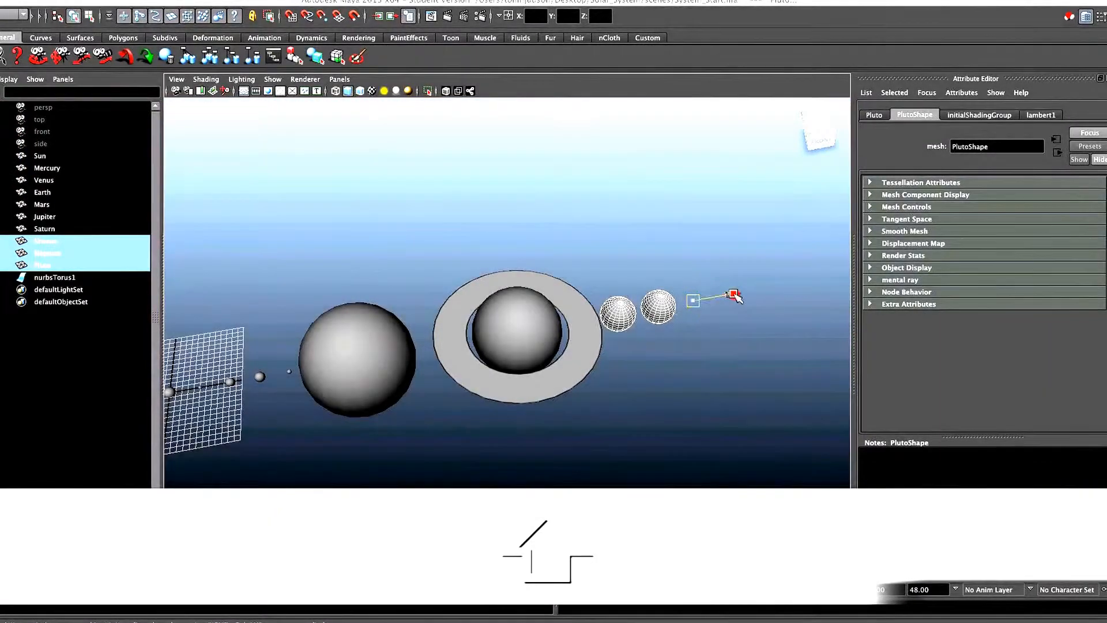
left_click_drag(736, 296, 752, 291)
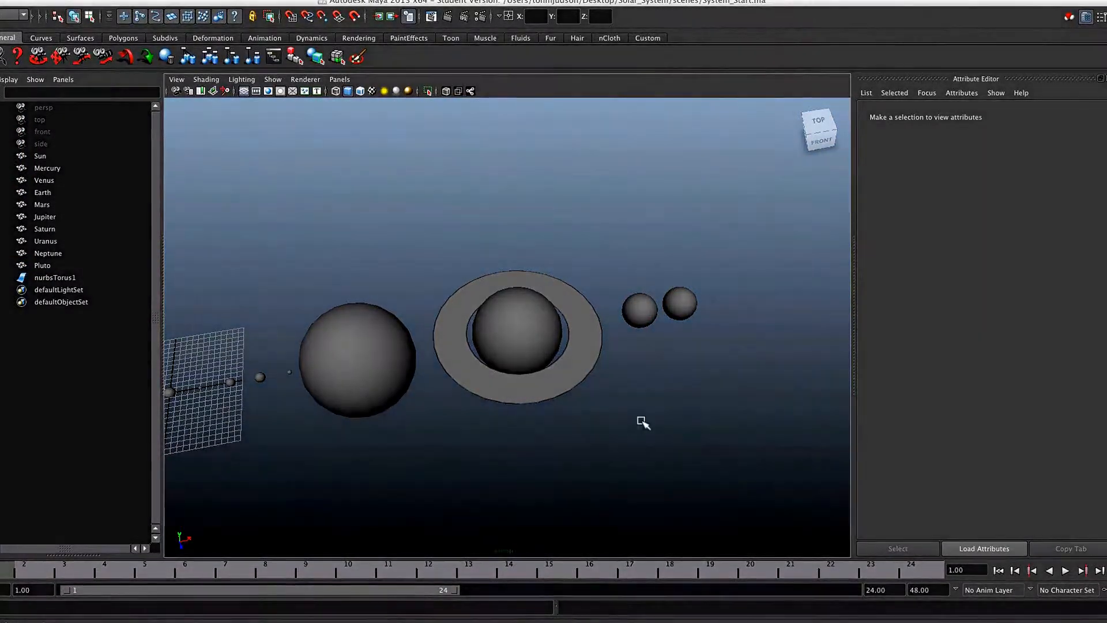
right_click_drag(691, 378, 717, 378, "alt")
middle_click_drag(485, 384, 578, 373, "alt")
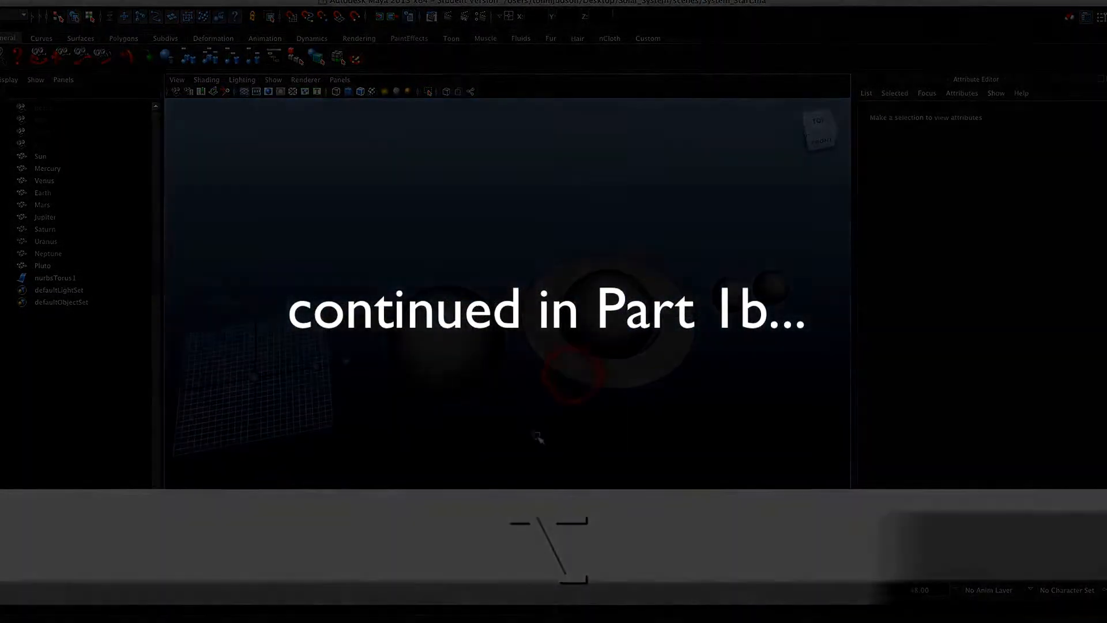